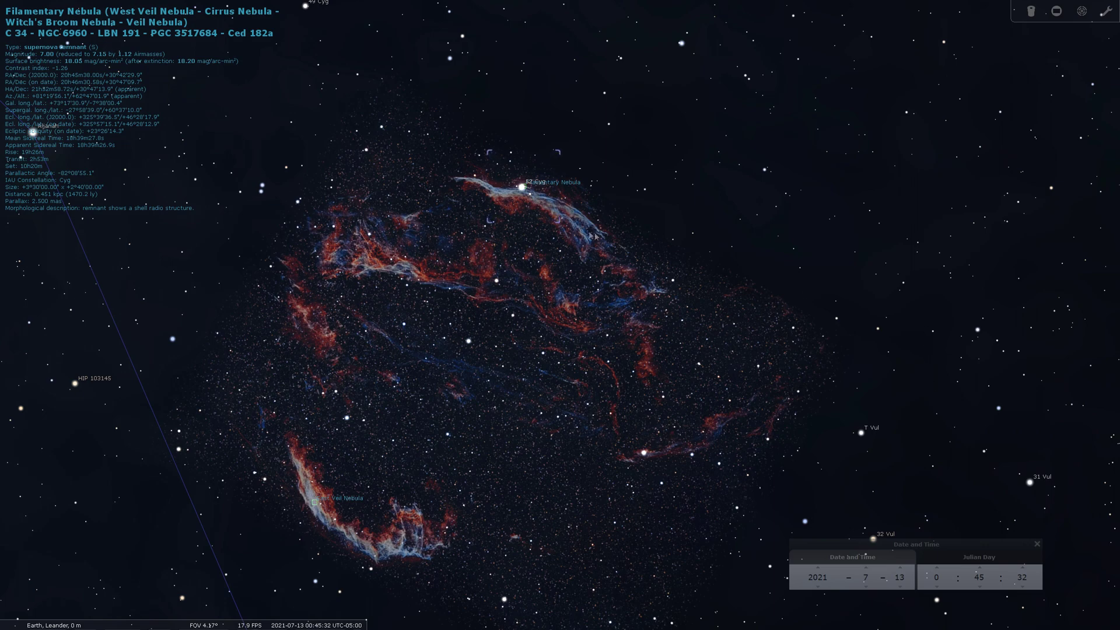
Zoom in on the western Veil near 52 Cygni and frame it inside the camera sensor outline
scroll(578, 228, "up", 3)
scroll(578, 228, "up", 2)
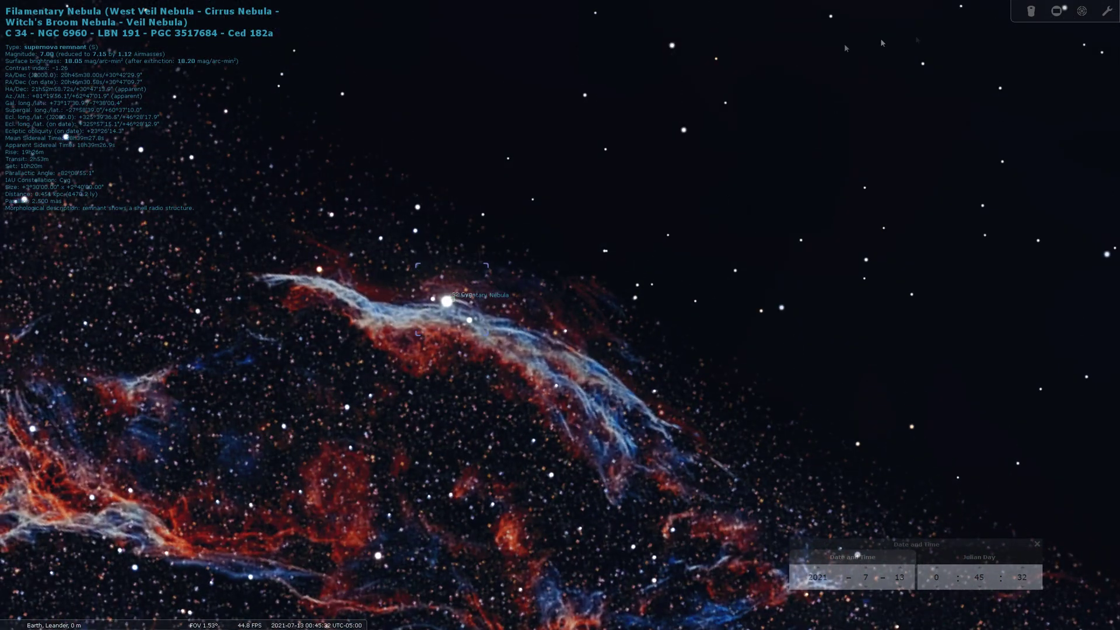
left_click(1061, 16)
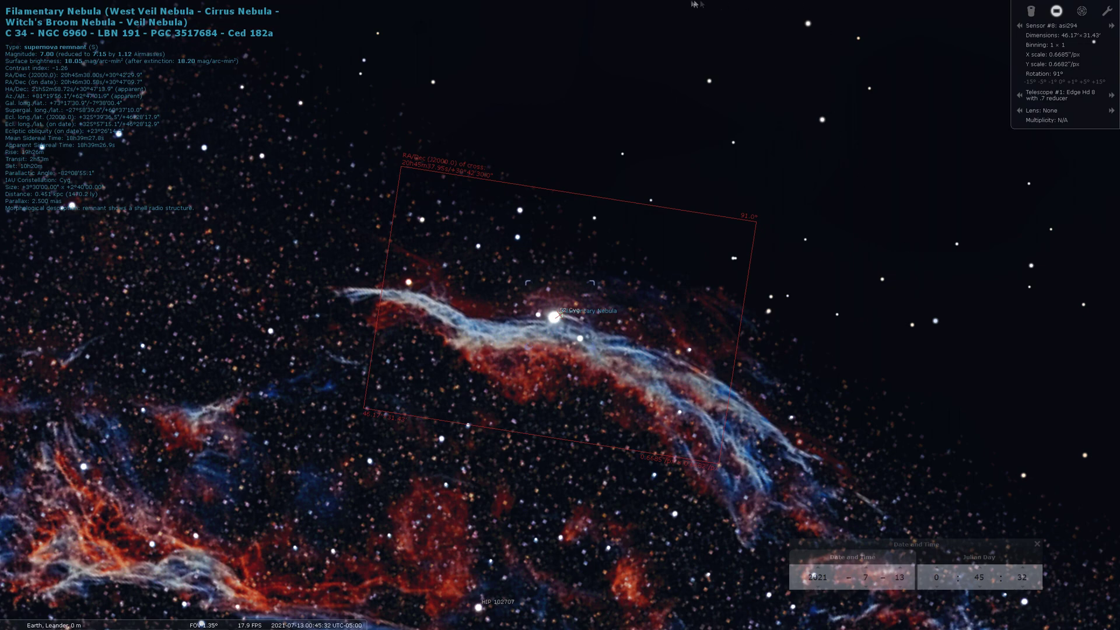
mouse_move(838, 256)
left_mouse_down()
mouse_move(832, 229)
mouse_move(842, 259)
left_mouse_up()
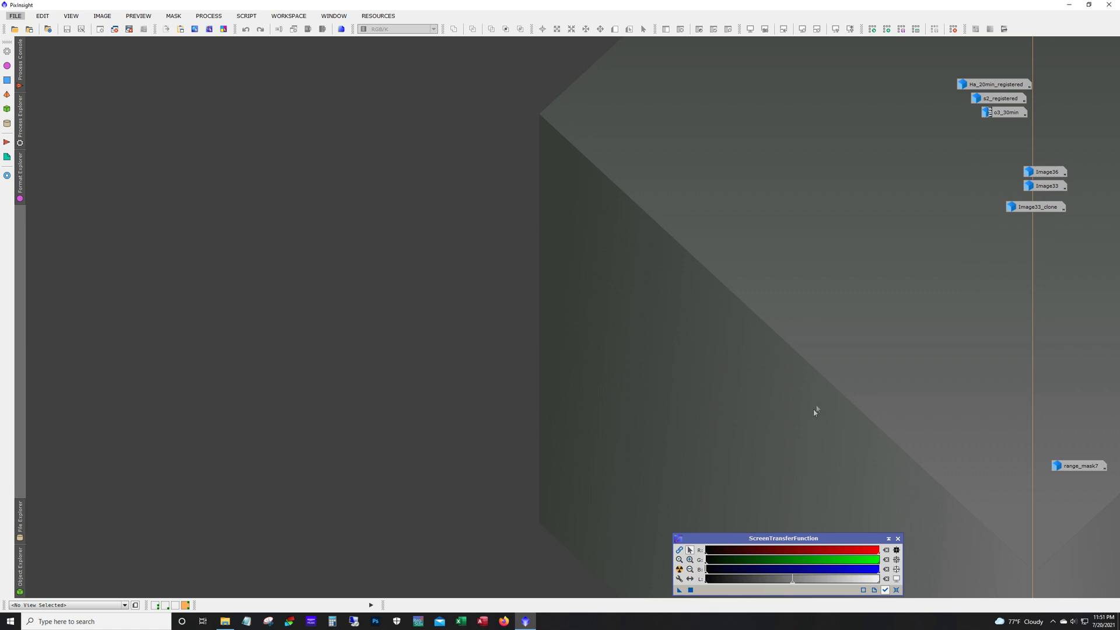
Open Ha_20min_registered, auto-stretch it, and zoom around to inspect the Veil filaments
double_click(986, 86)
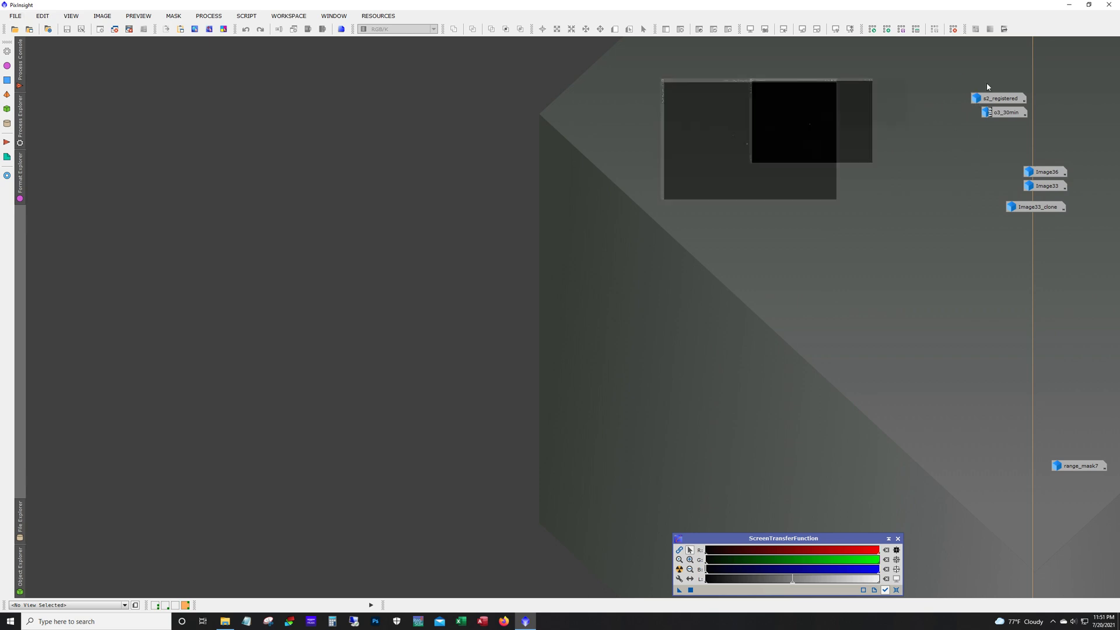
left_click(679, 569)
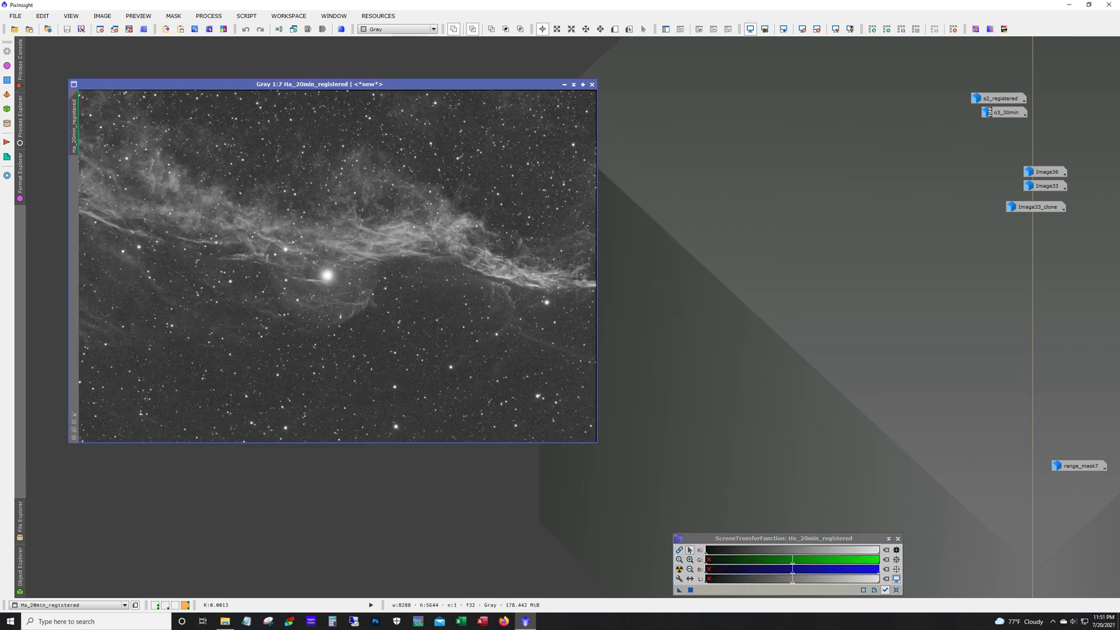
scroll(308, 291, "up", 4)
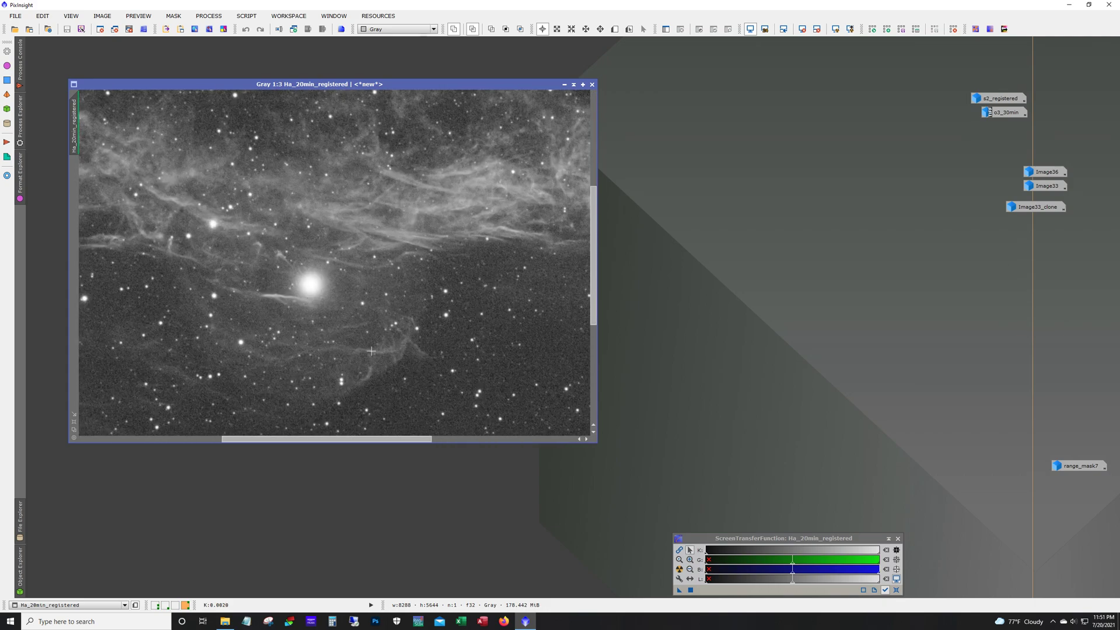
scroll(371, 351, "down", 2)
scroll(371, 351, "down", 2)
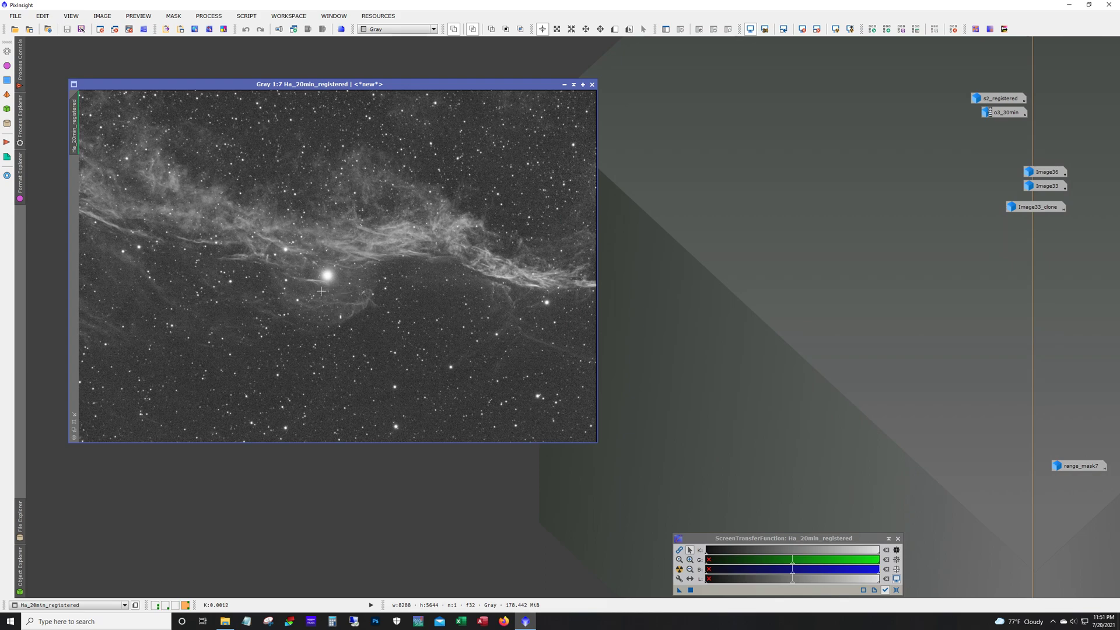
scroll(322, 293, "up", 2)
scroll(322, 294, "up", 1)
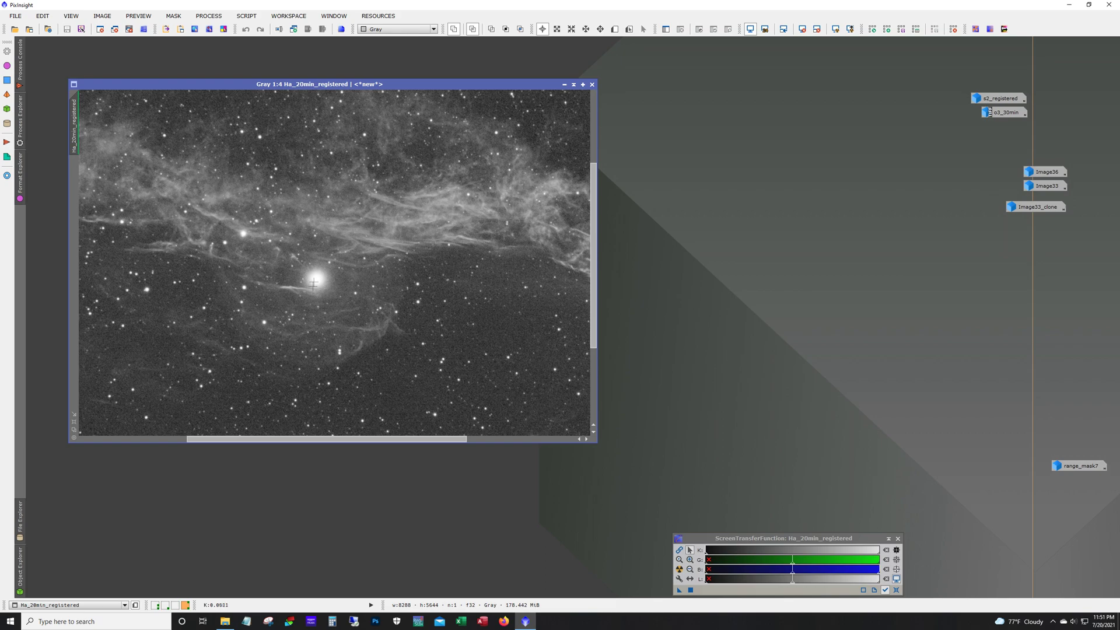
scroll(303, 294, "down", 3)
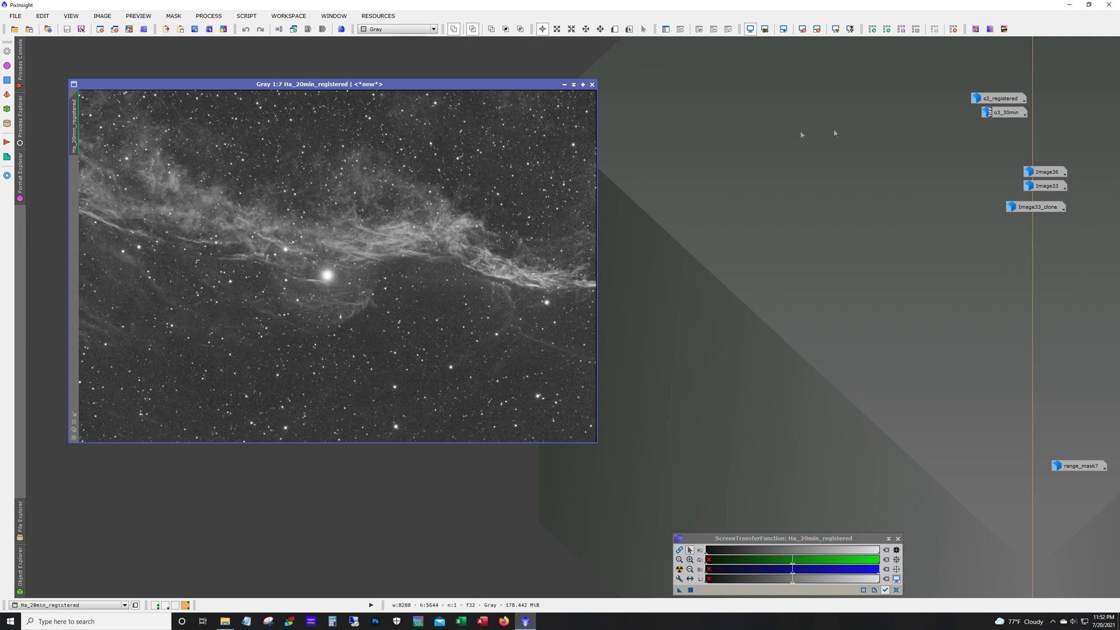
Open o3_30min and s2_registered, auto-stretch s2_registered, then minimize both back to icons
double_click(1011, 116)
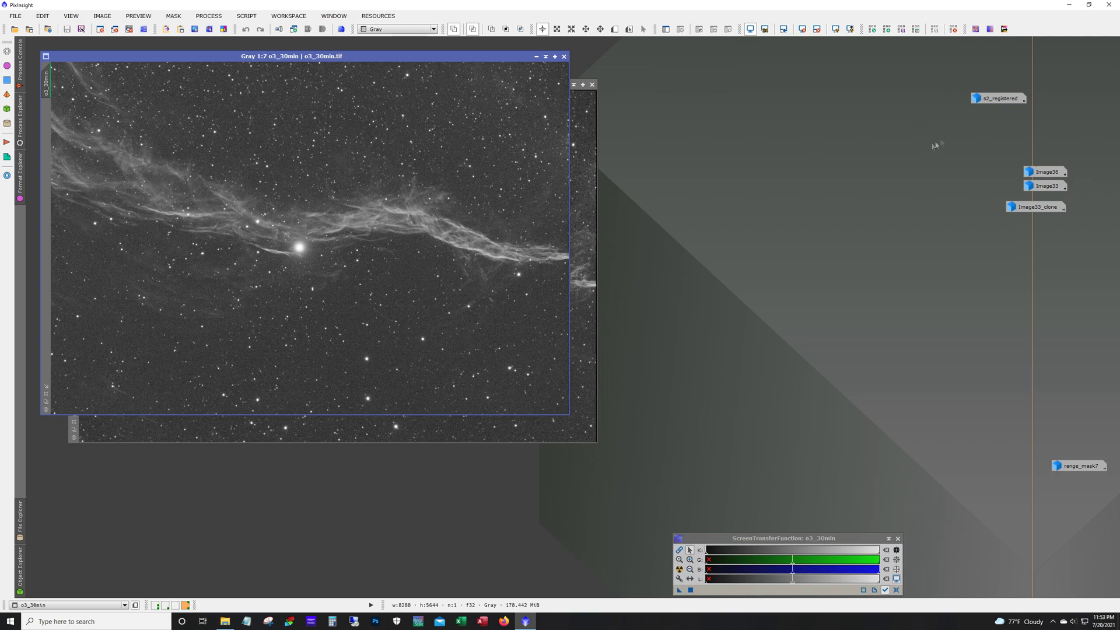
double_click(997, 100)
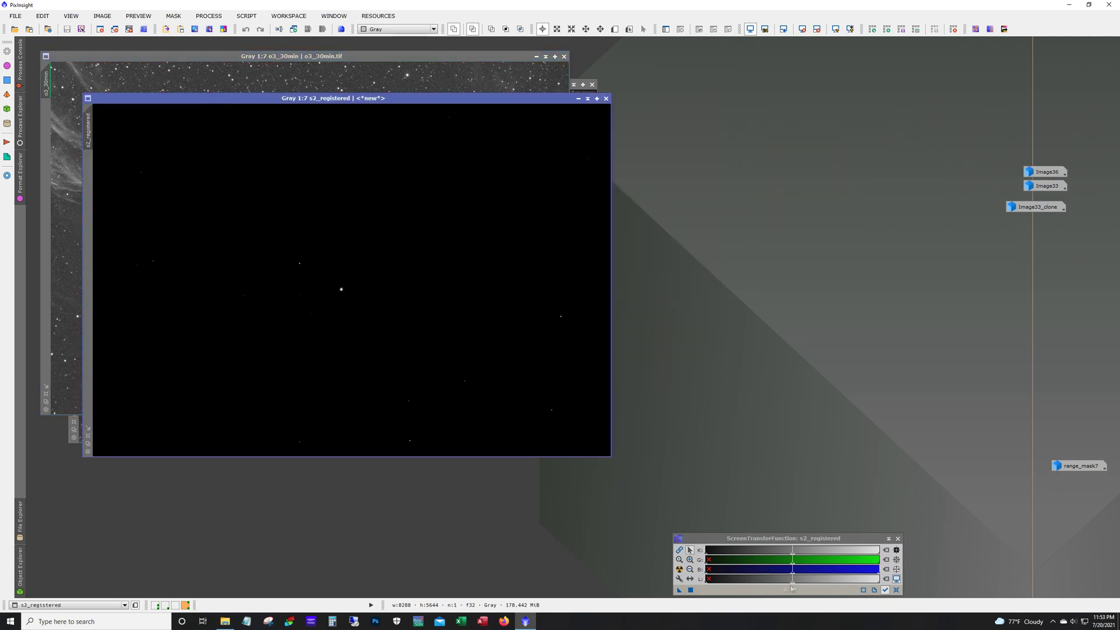
left_click(679, 568)
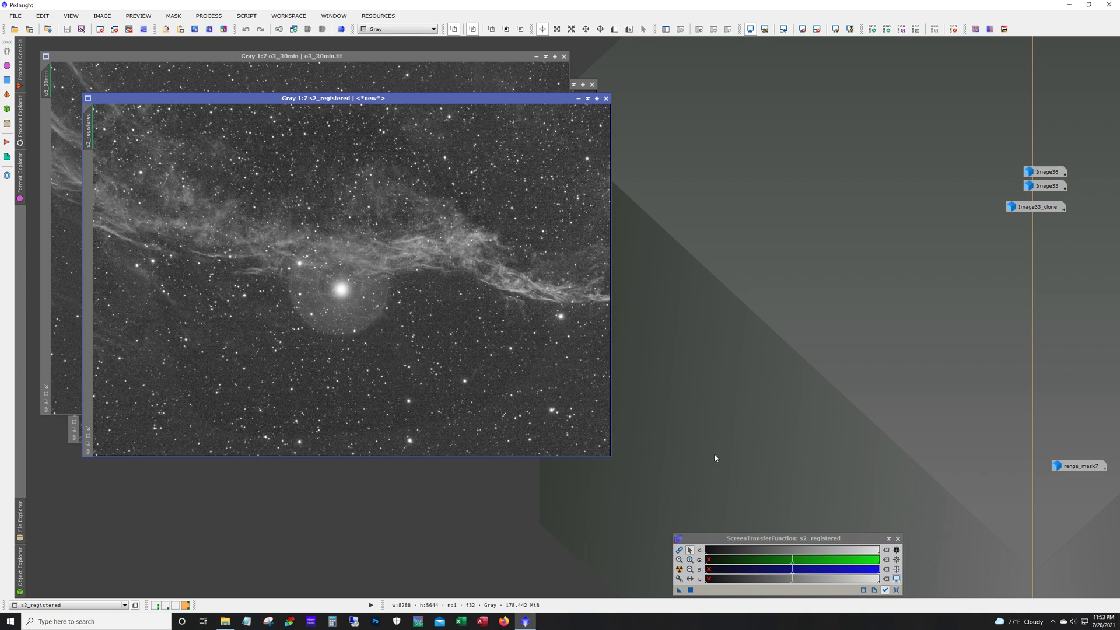
left_click(578, 98)
left_click(536, 57)
Minimize Ha, open Image36 beside Image33 and Image33_clone, then minimize both Image33 versions
left_click(564, 85)
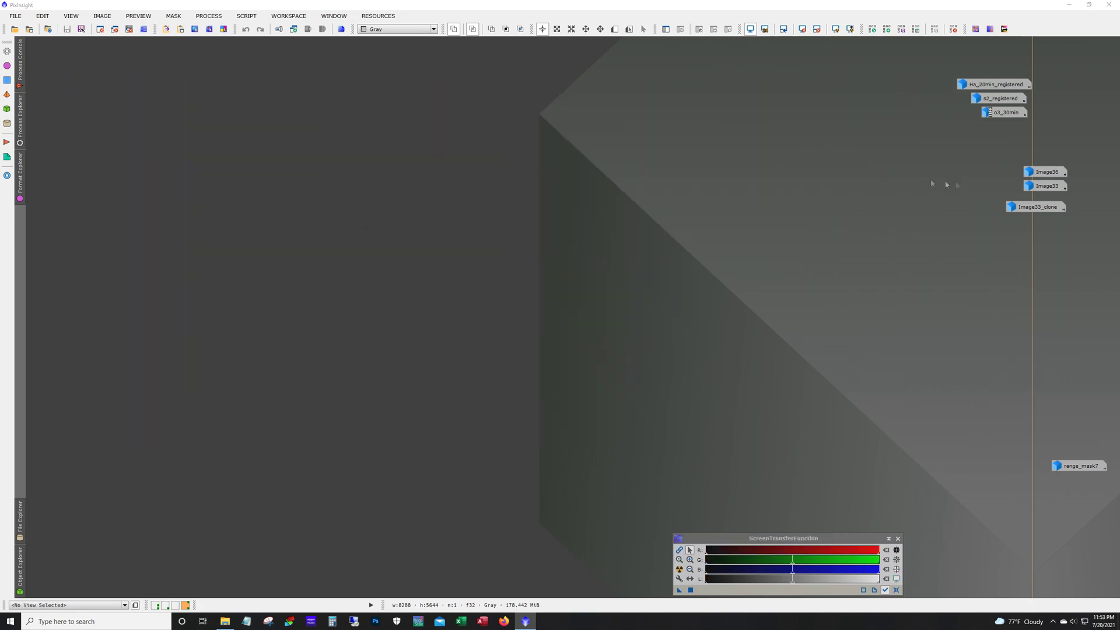
double_click(1030, 173)
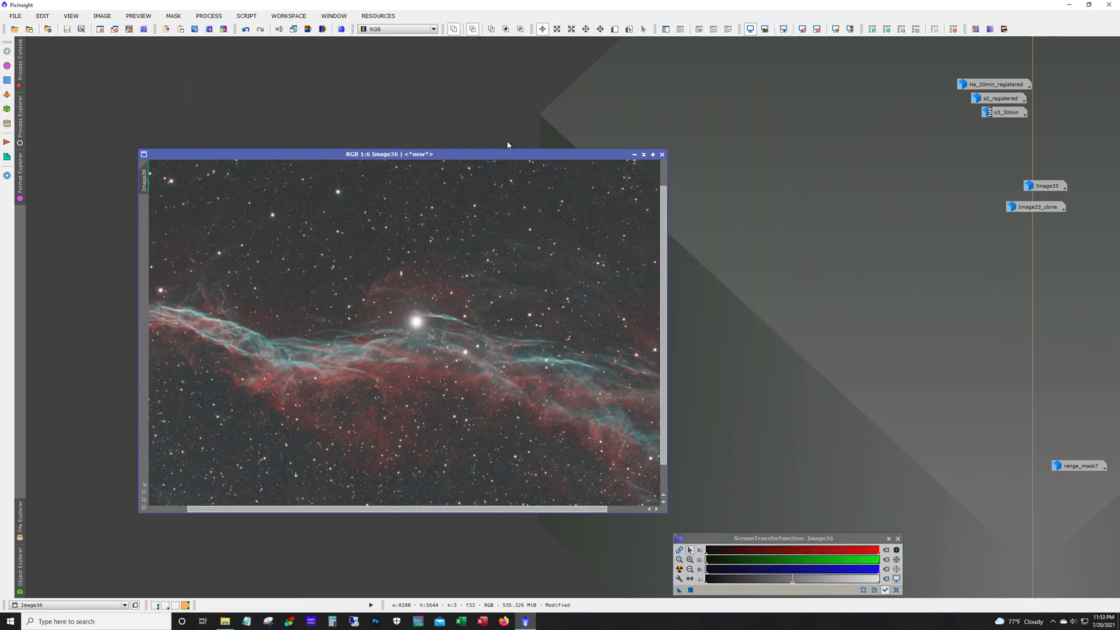
left_click_drag(506, 154, 454, 96)
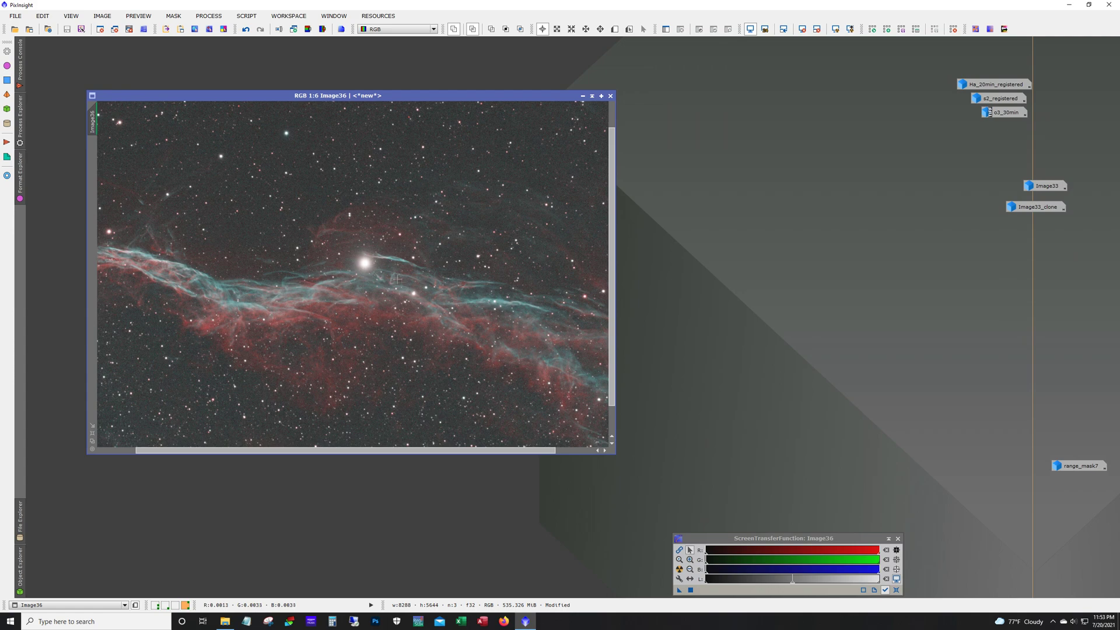
double_click(1048, 186)
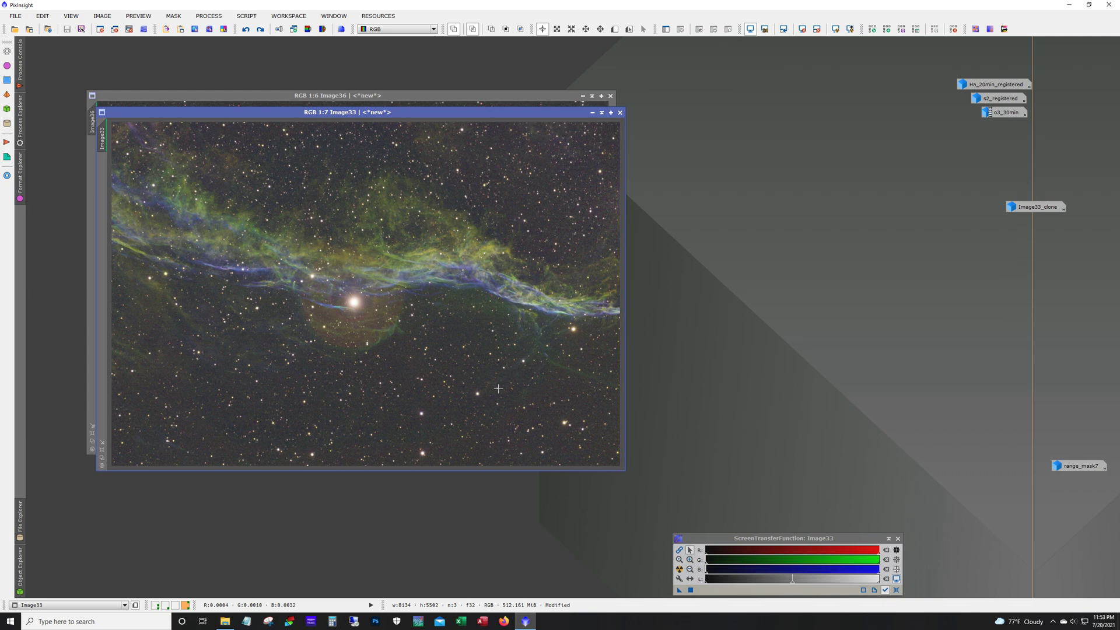
double_click(1037, 208)
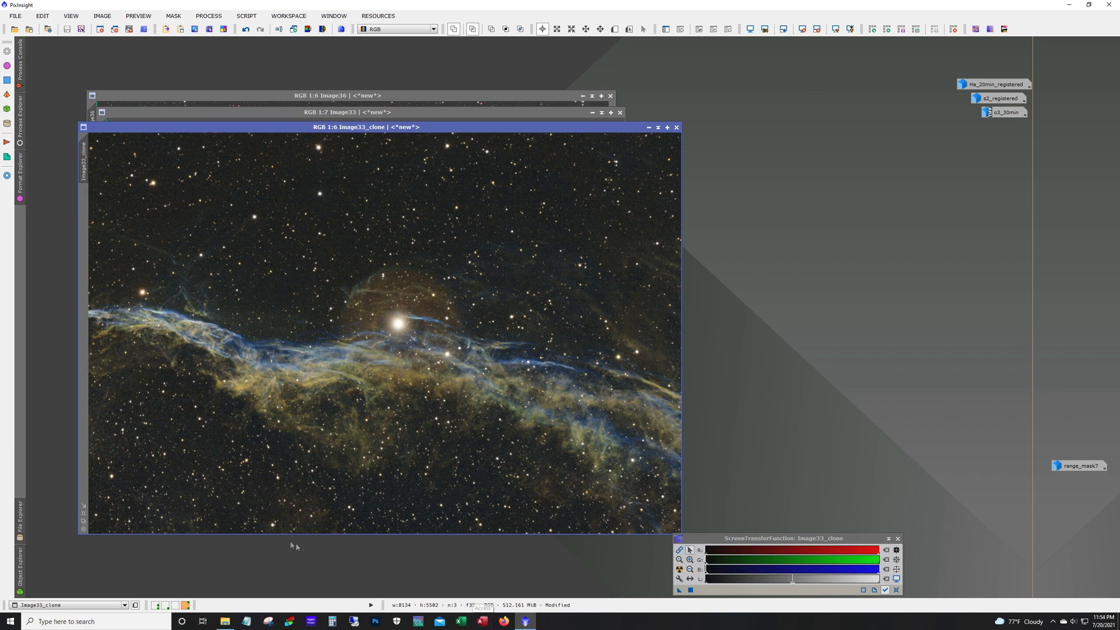
left_click(658, 128)
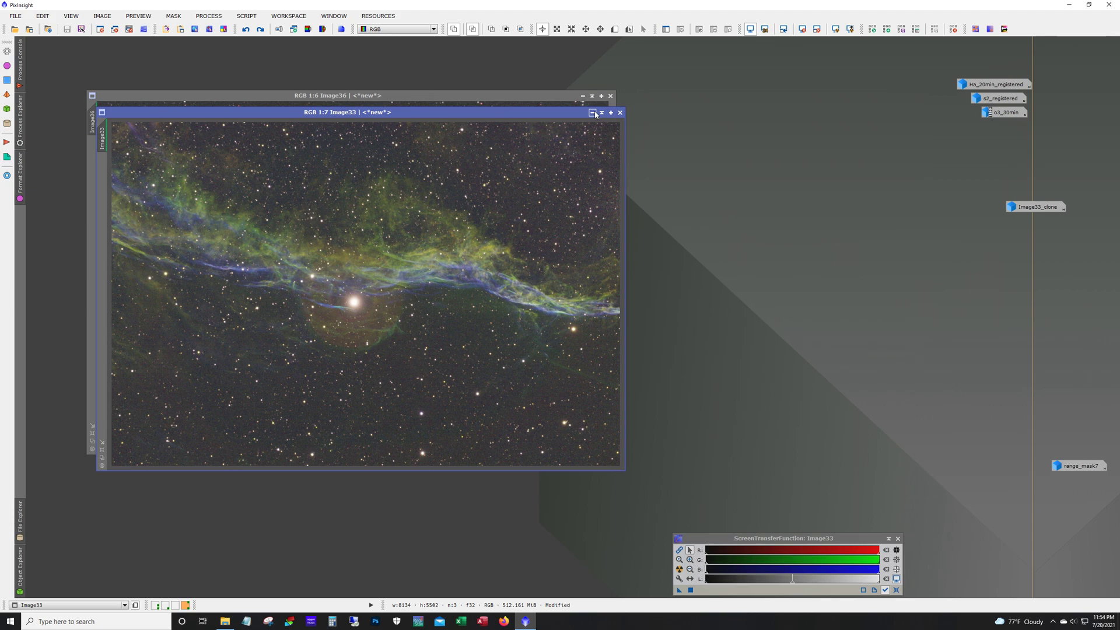
left_click(592, 112)
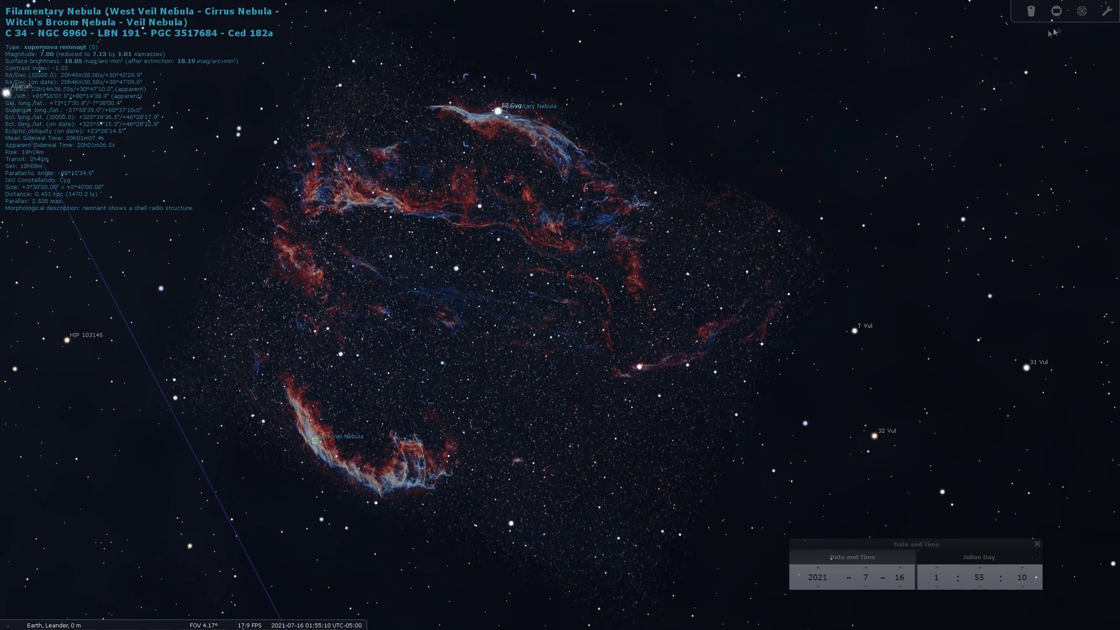
Turn on the ASI294 sensor frame and pan and zoom to place the lower Veil arc inside it
left_click(1057, 11)
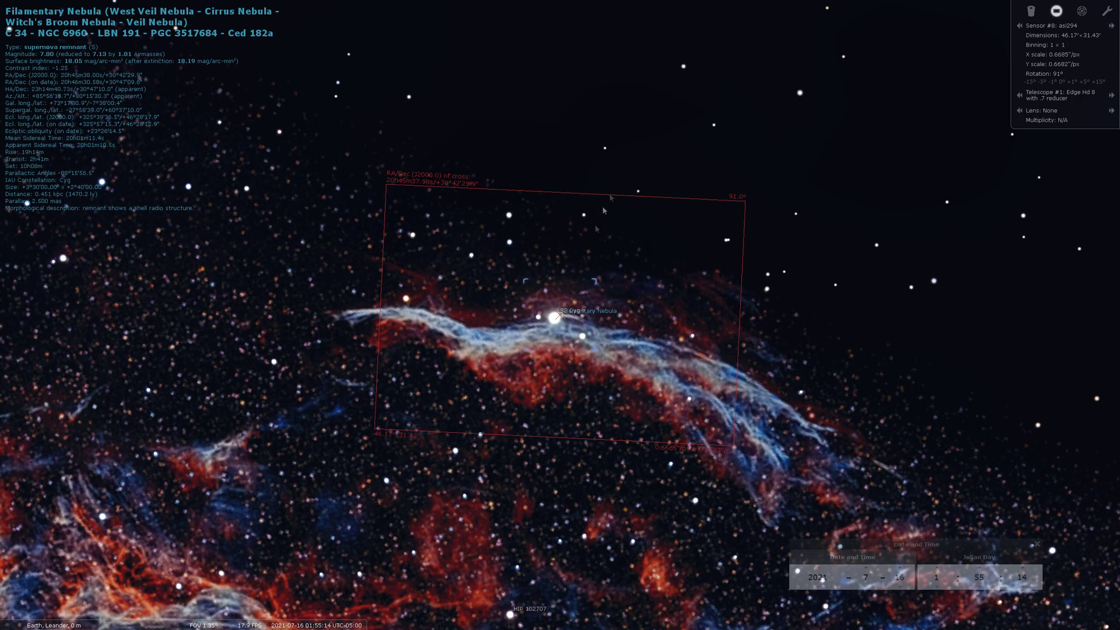
scroll(572, 401, "down", 4)
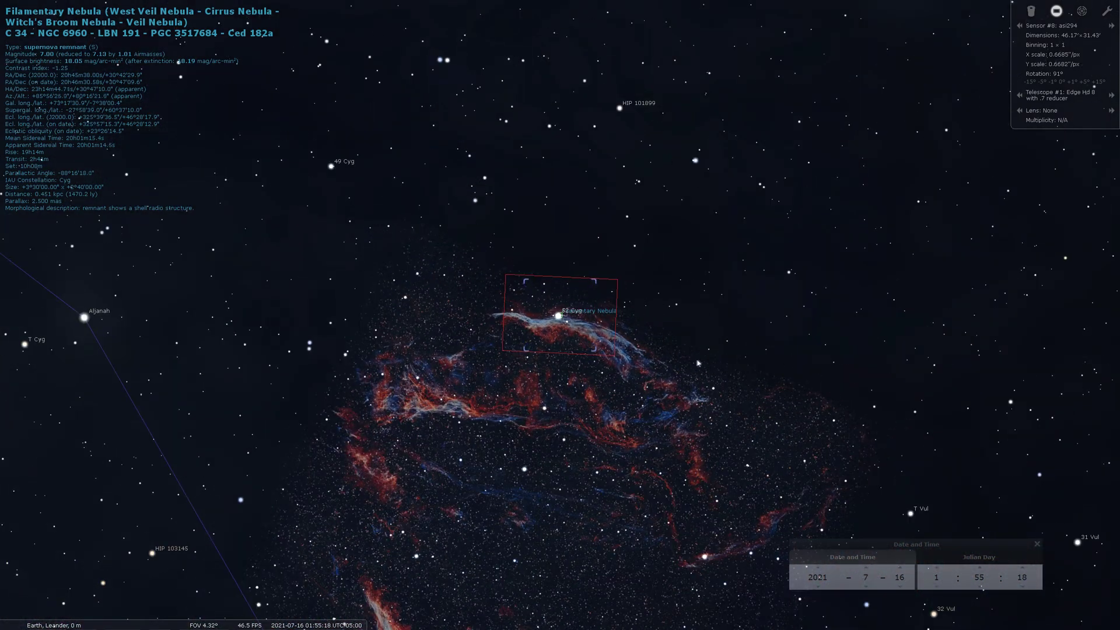
key("Down")
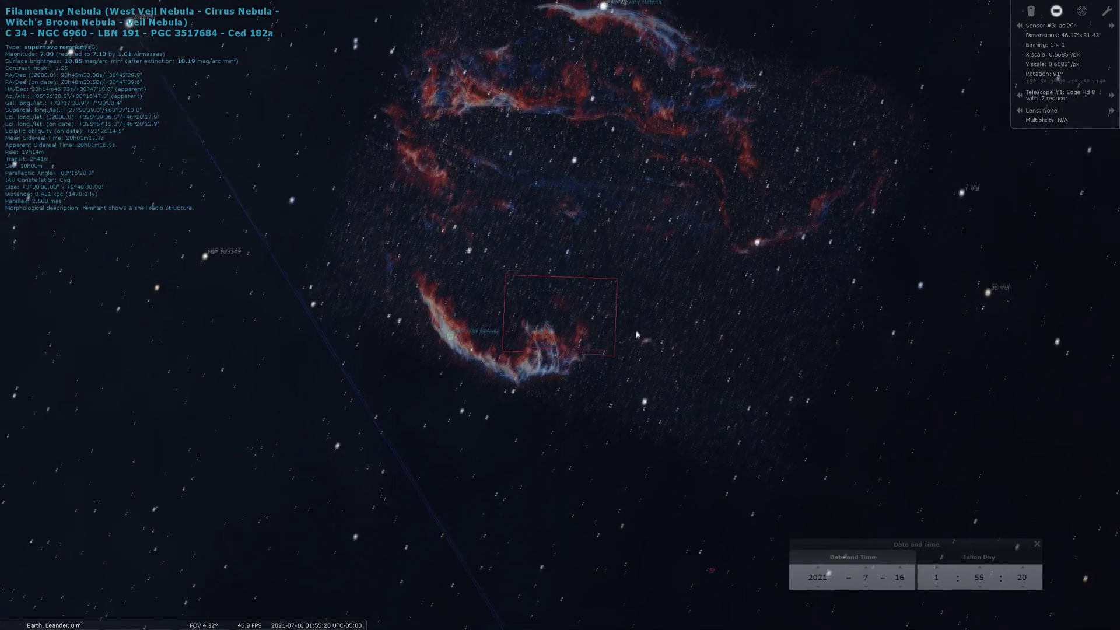
scroll(644, 320, "up", 2)
scroll(644, 321, "up", 3)
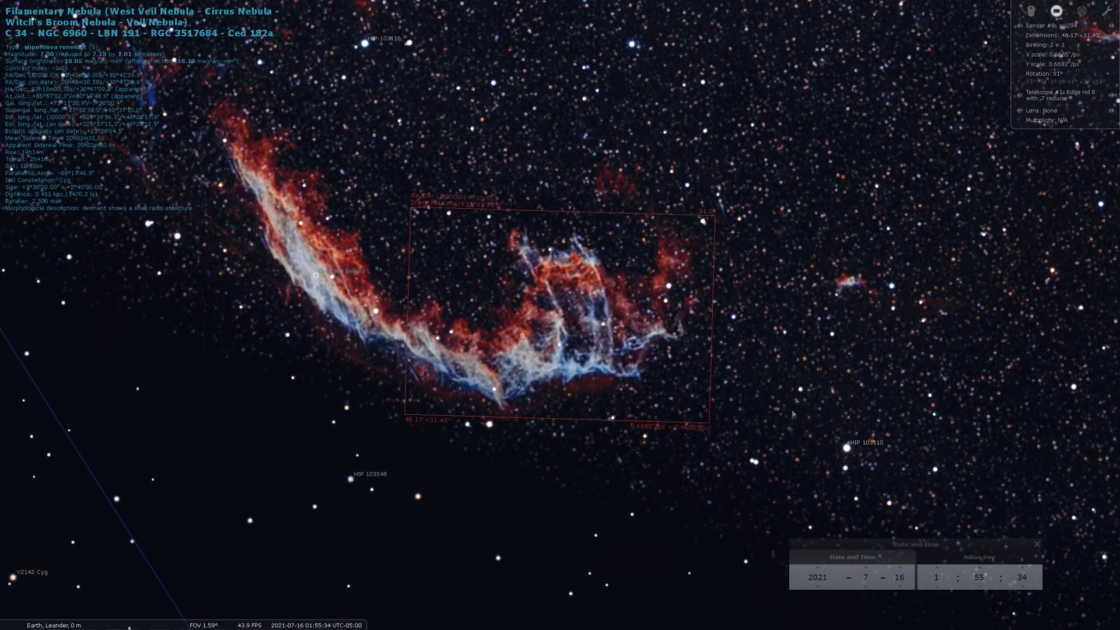
left_click_drag(797, 354, 1071, 417)
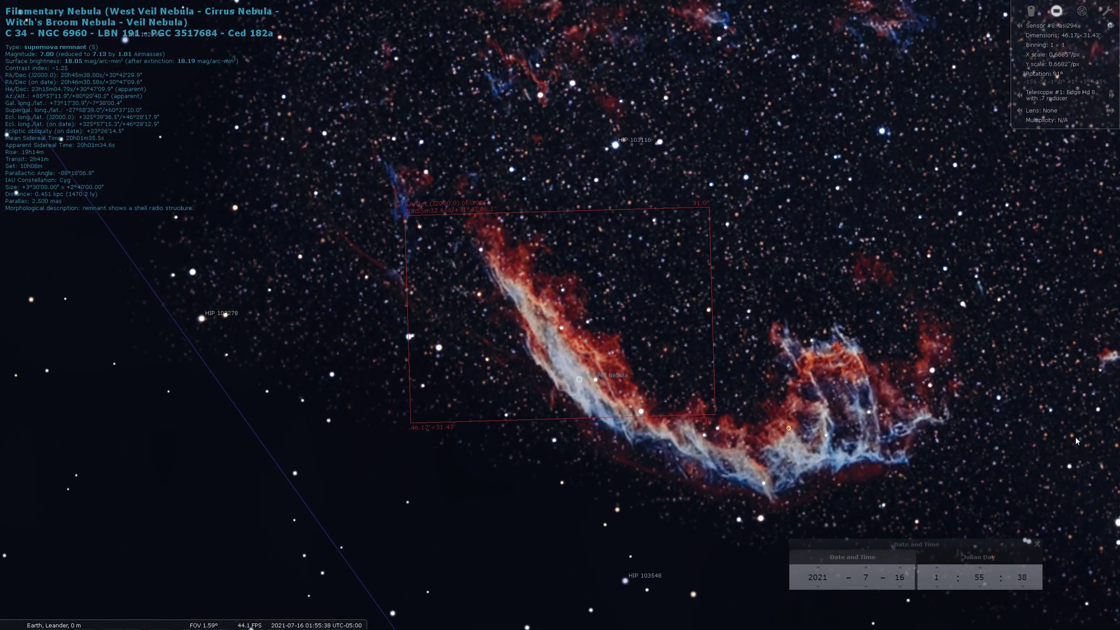
left_click_drag(1075, 437, 1028, 465)
left_click_drag(1035, 512, 802, 370)
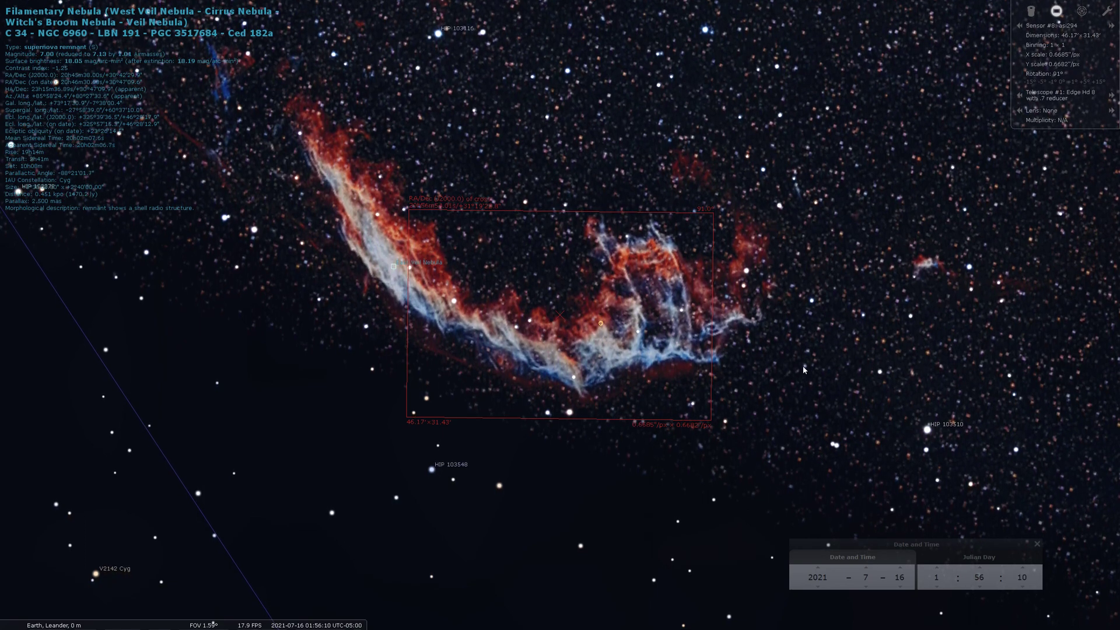
scroll(873, 452, "down", 3)
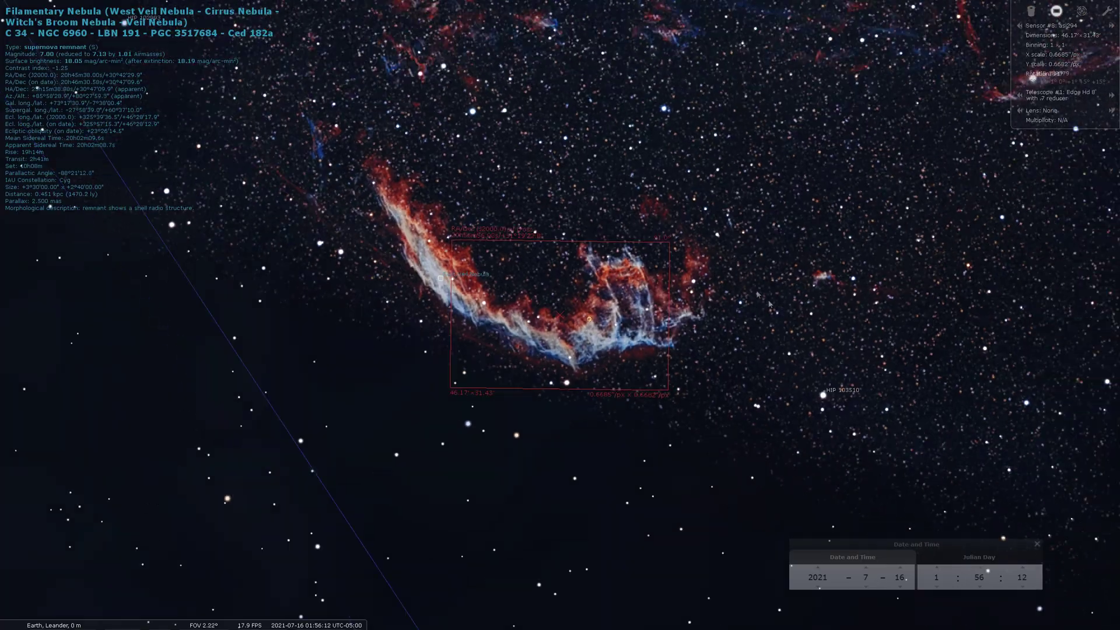
Drag the Veil's central filaments under the sensor frame and zoom in on them
left_click_drag(645, 309, 665, 494)
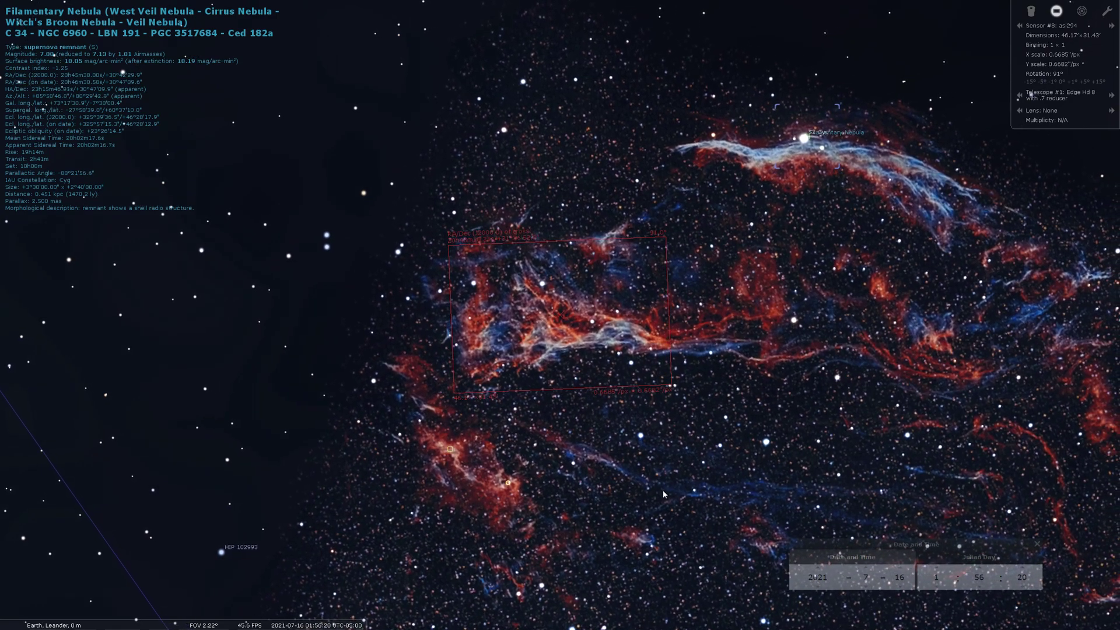
scroll(653, 496, "up", 3)
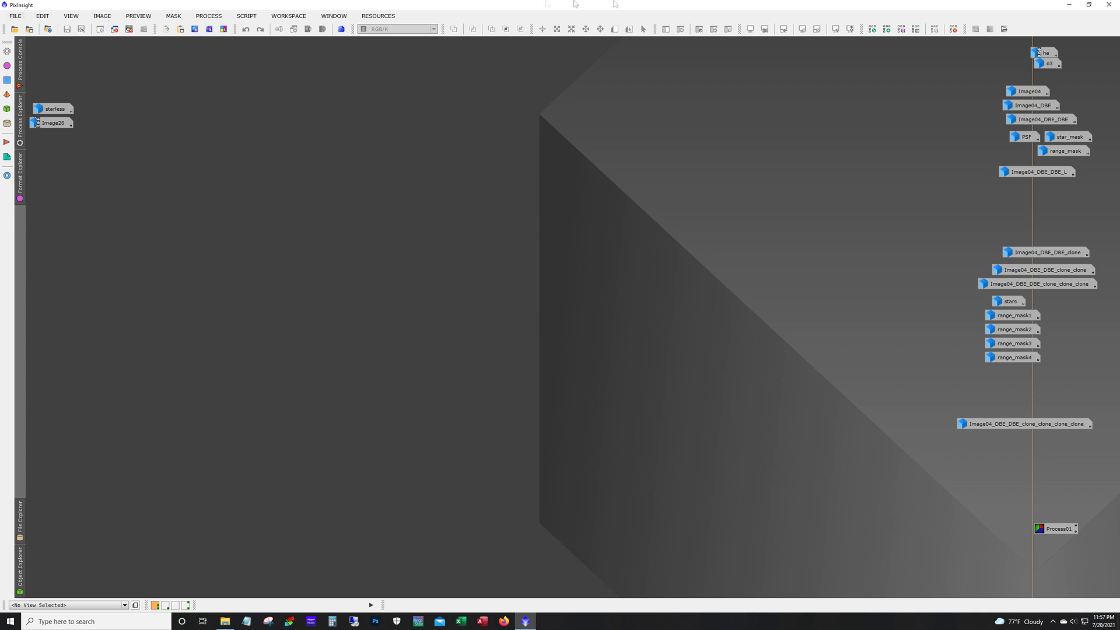
Open the ha image and auto-stretch it using ScreenTransferFunction, docked at the lower left
double_click(1047, 53)
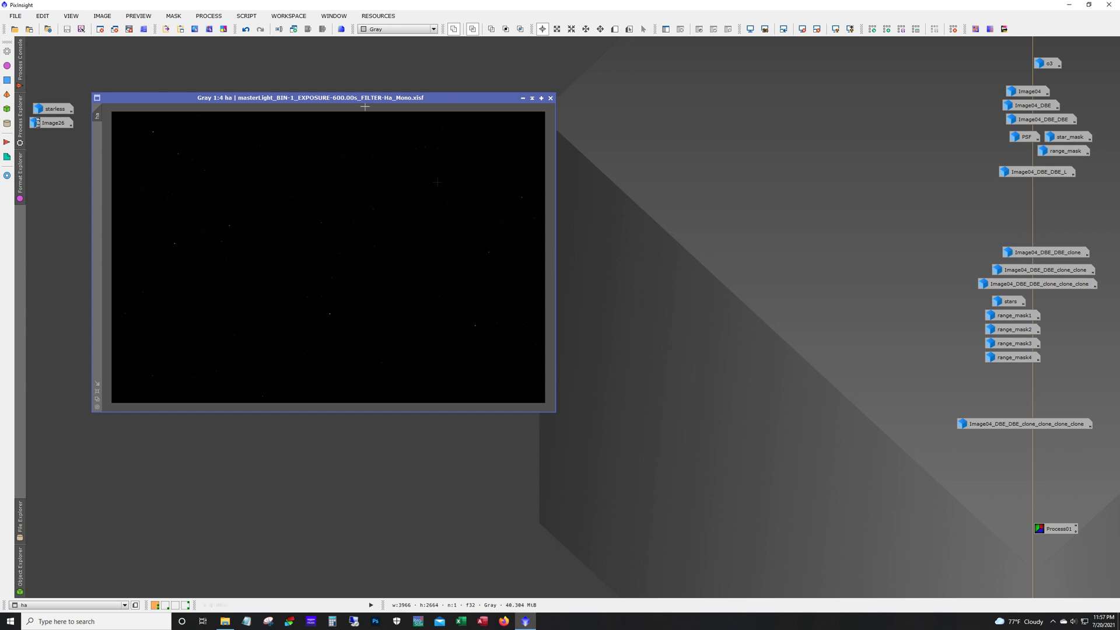
left_click(208, 15)
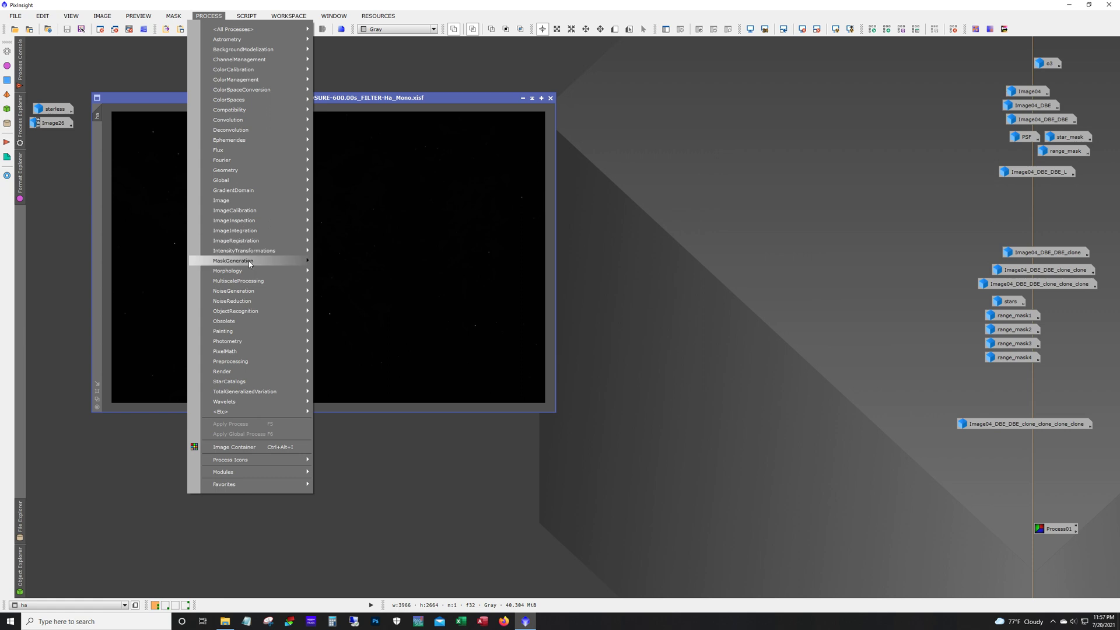
mouse_move(257, 250)
left_click(350, 389)
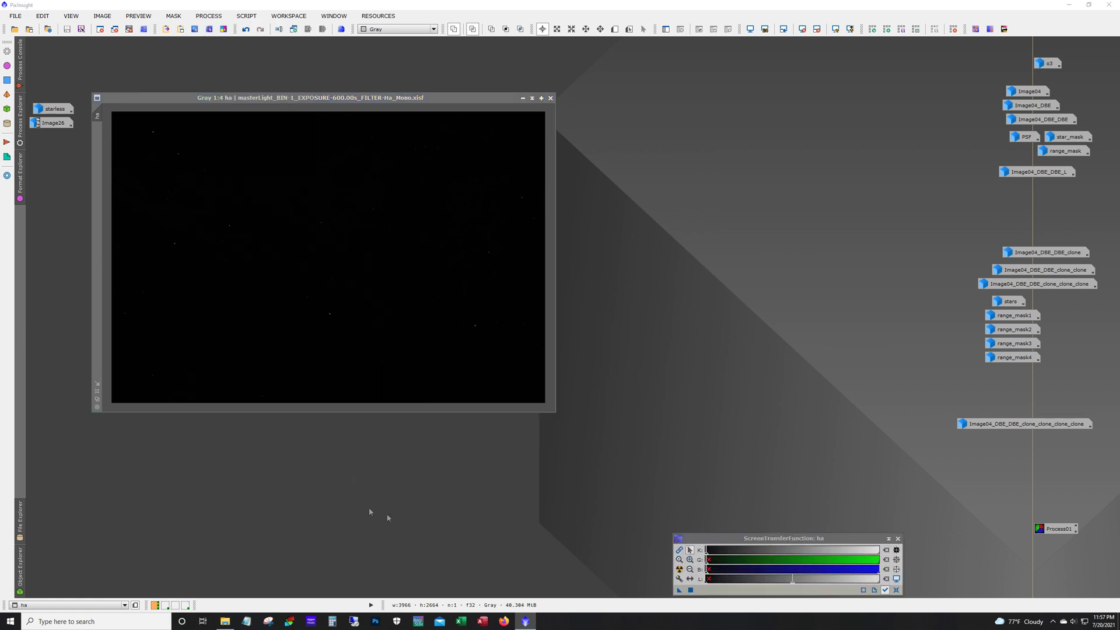
left_click_drag(766, 538, 274, 480)
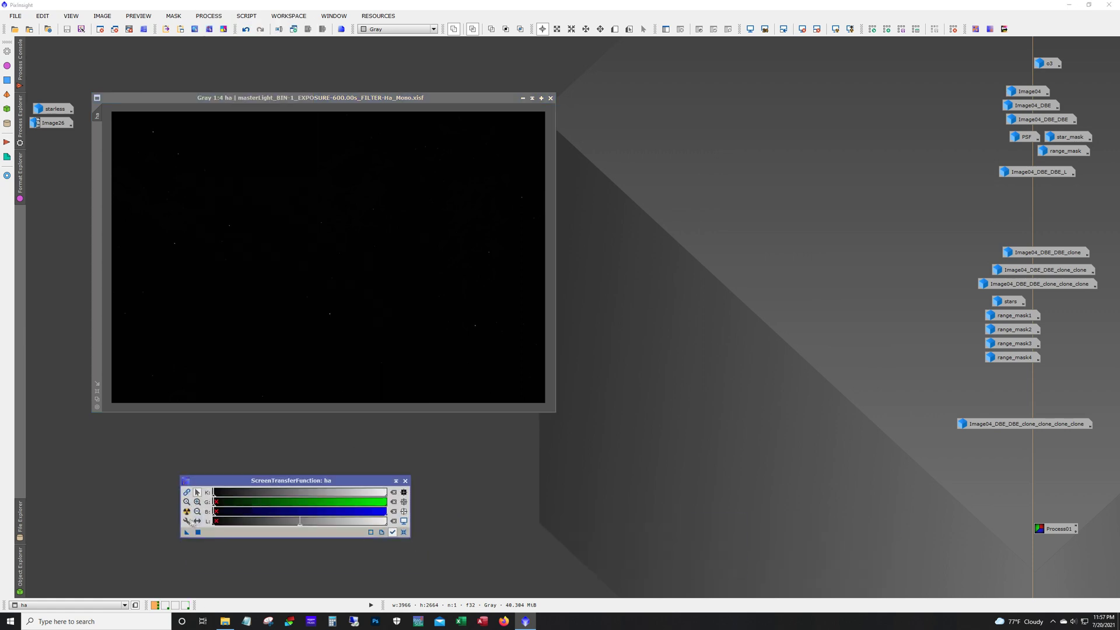
left_click(186, 511)
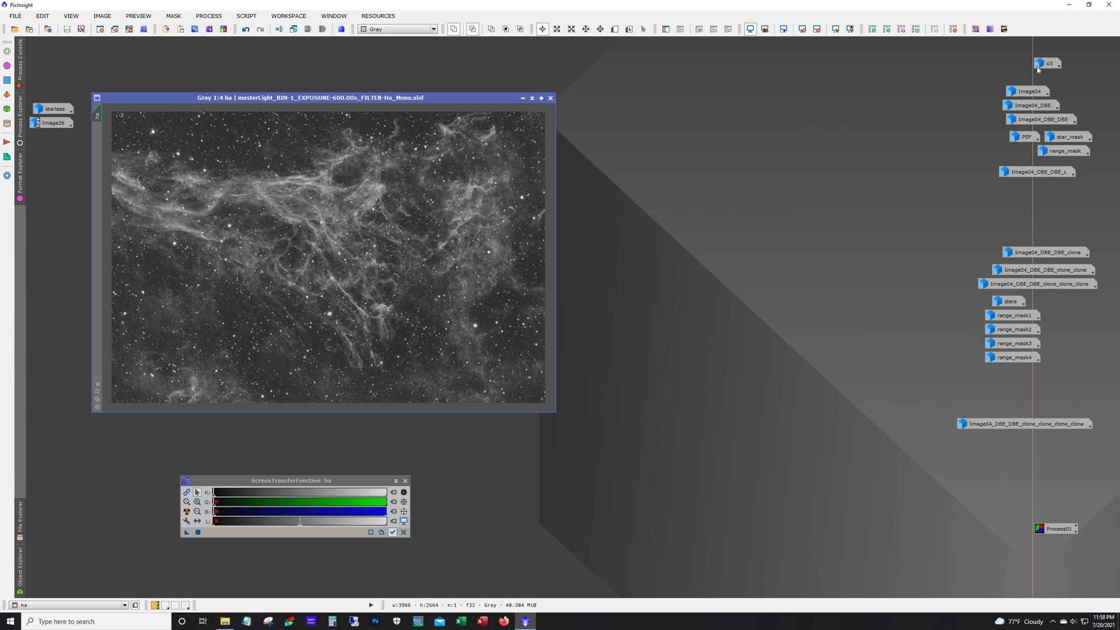
Open o3, resize its window beside ha, and auto-stretch it
double_click(1038, 69)
left_click_drag(347, 77, 670, 96)
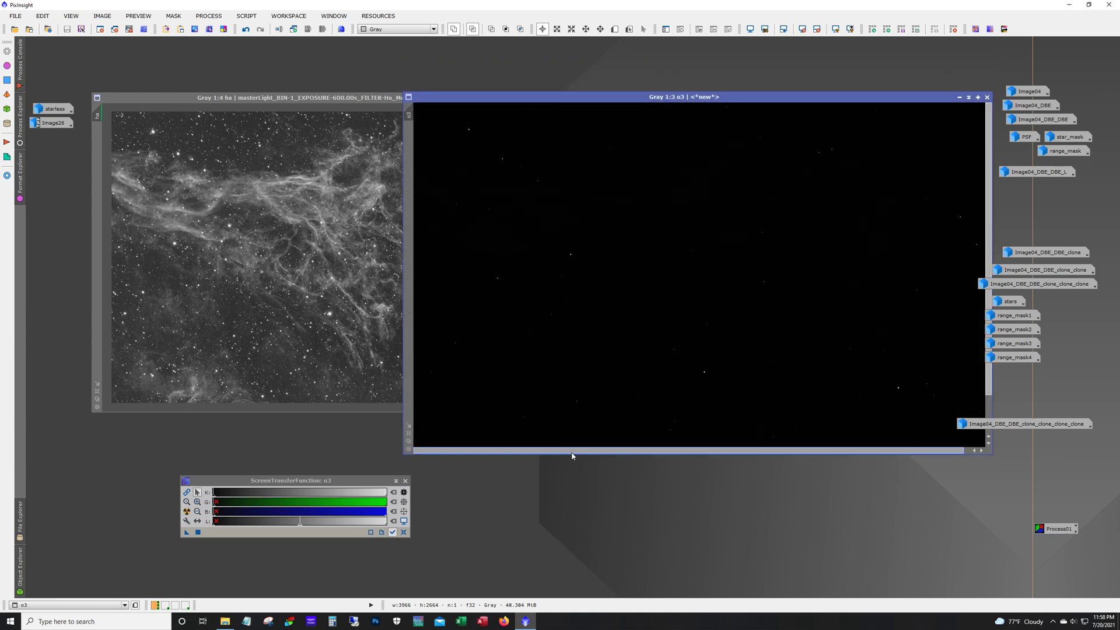
left_click_drag(571, 455, 527, 403)
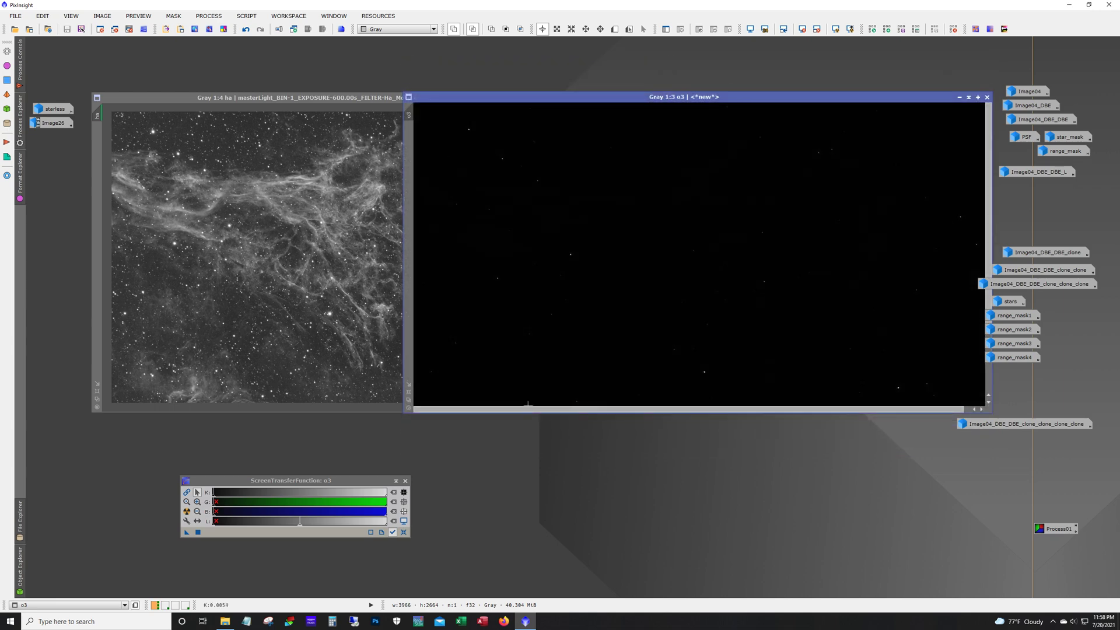
left_click_drag(403, 301, 534, 307)
left_click(187, 511)
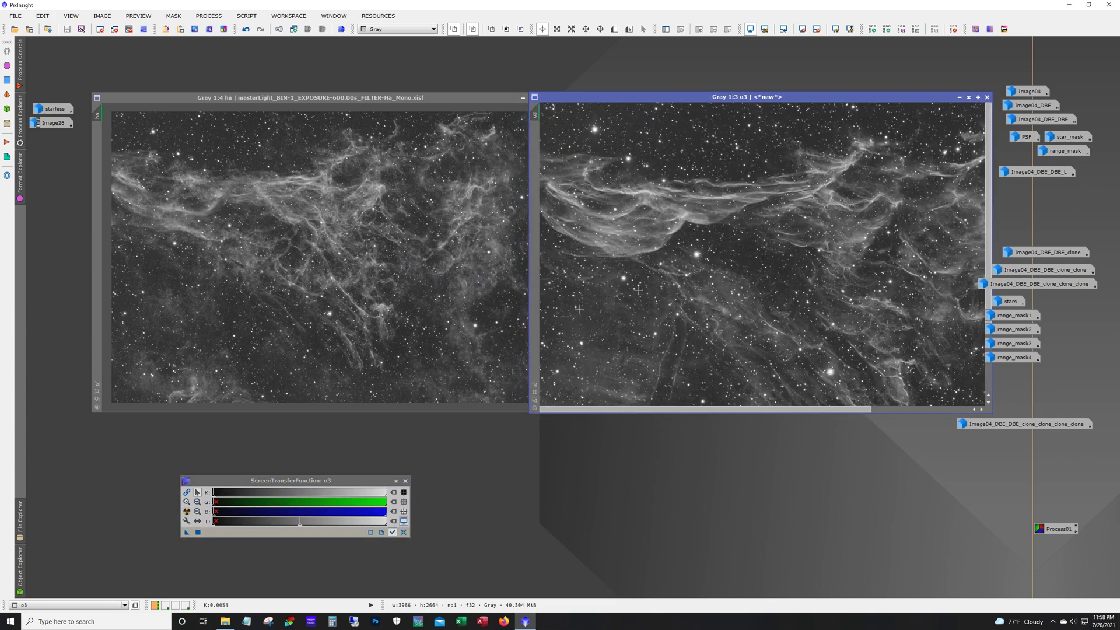
scroll(638, 290, "down", 1)
left_click(473, 98)
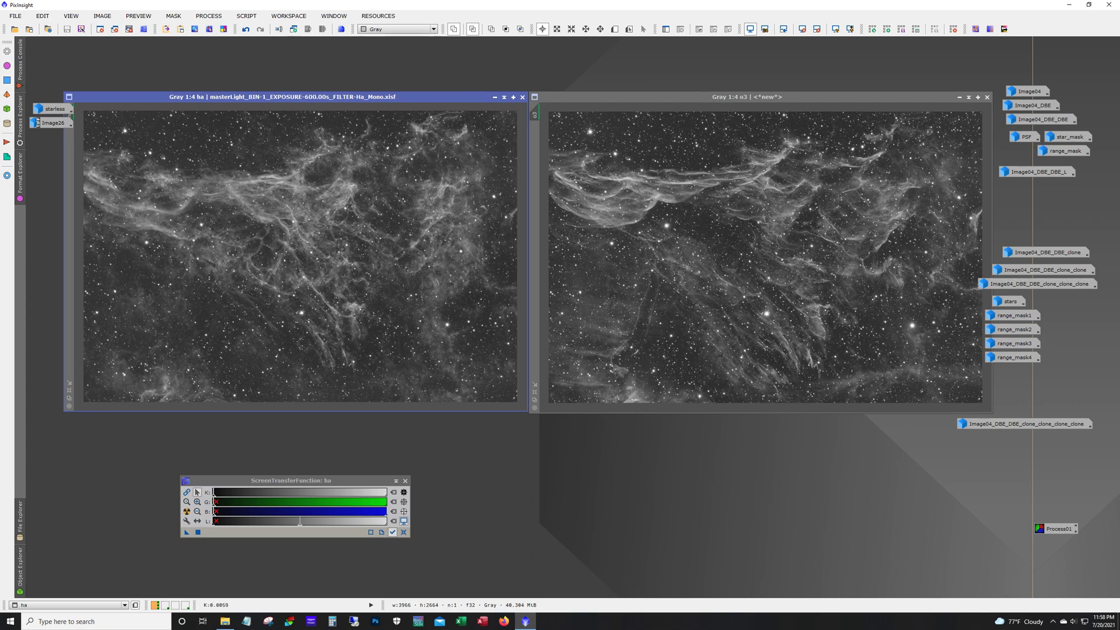
Zoom and pan within the ha image to examine fine nebula detail
scroll(314, 207, "up", 4)
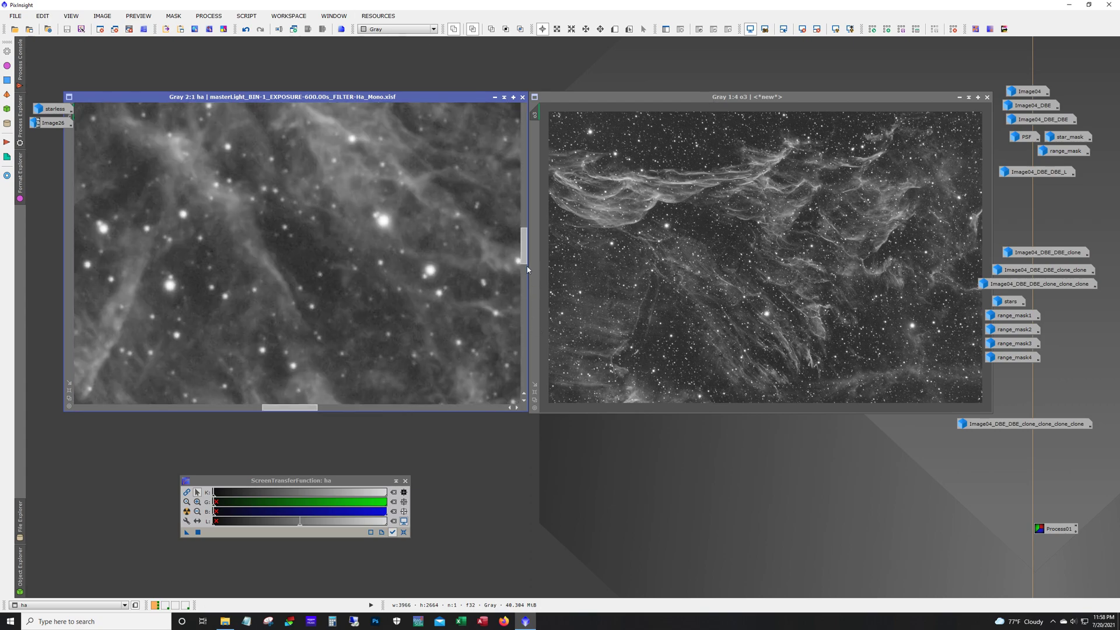
left_click_drag(524, 264, 535, 169)
scroll(432, 233, "down", 1)
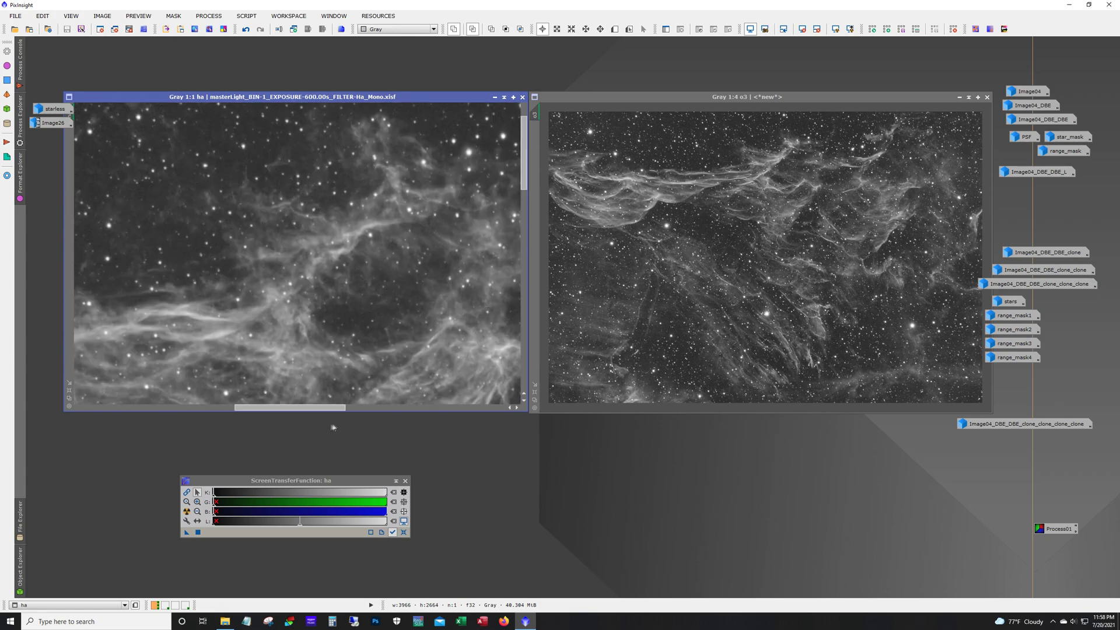
left_click_drag(318, 410, 371, 409)
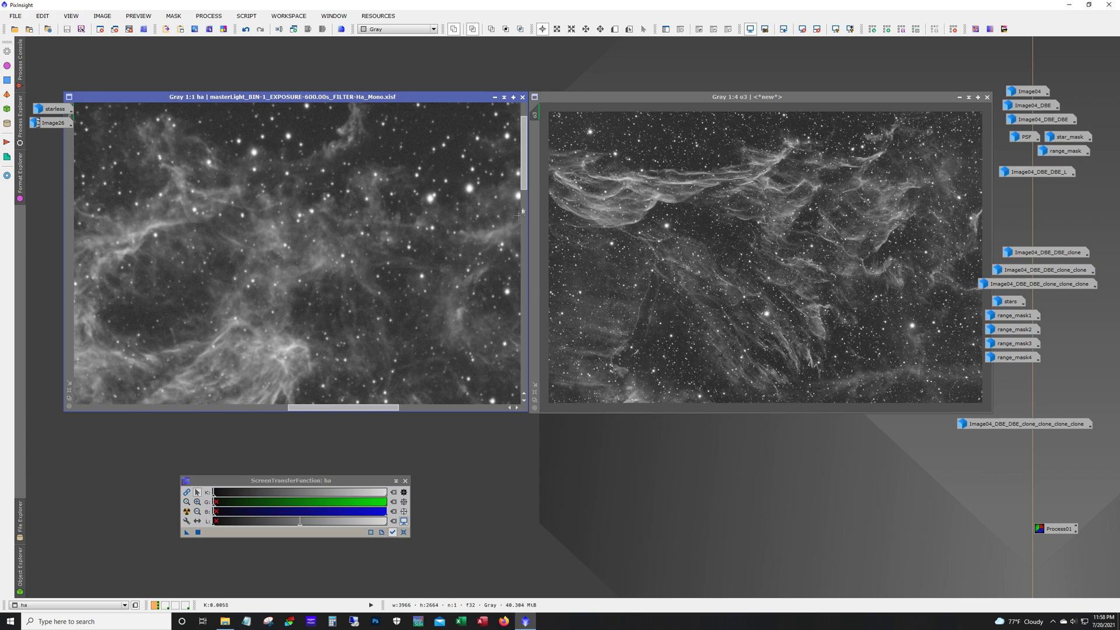
left_click_drag(528, 189, 519, 261)
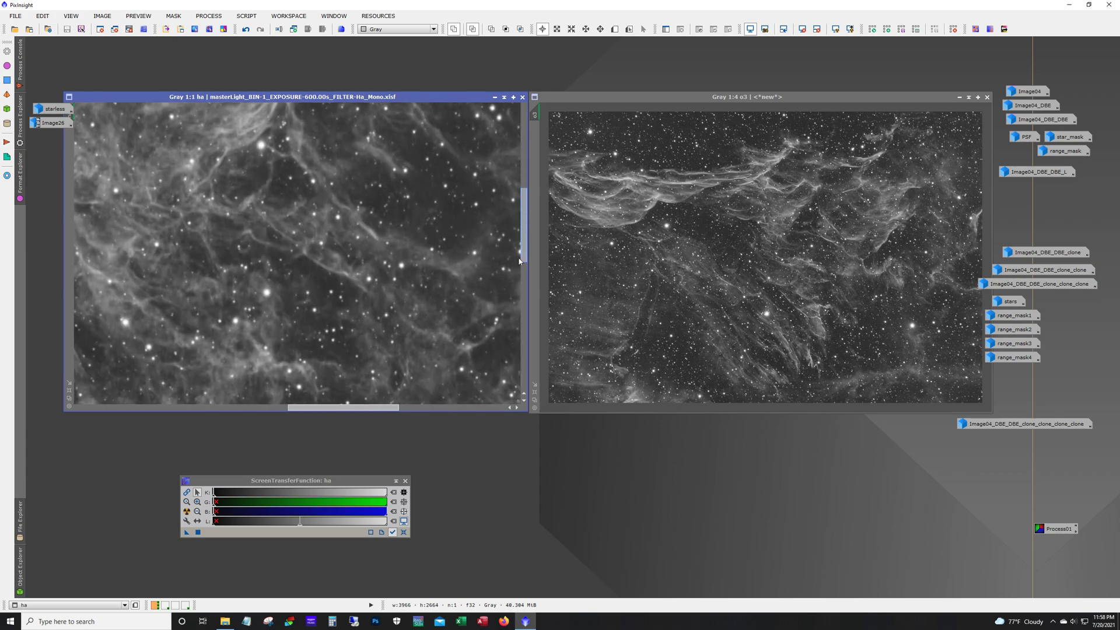
Zoom and pan within the o3 image to compare its detail, then minimize o3
left_click(782, 245)
scroll(782, 245, "up", 3)
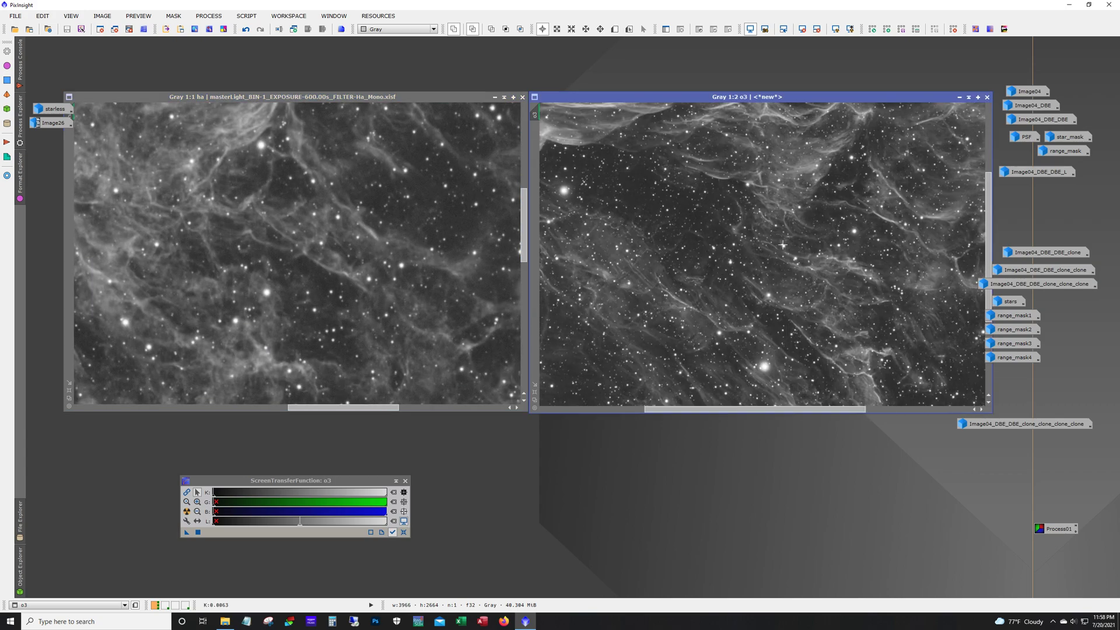
left_click_drag(764, 407, 865, 400)
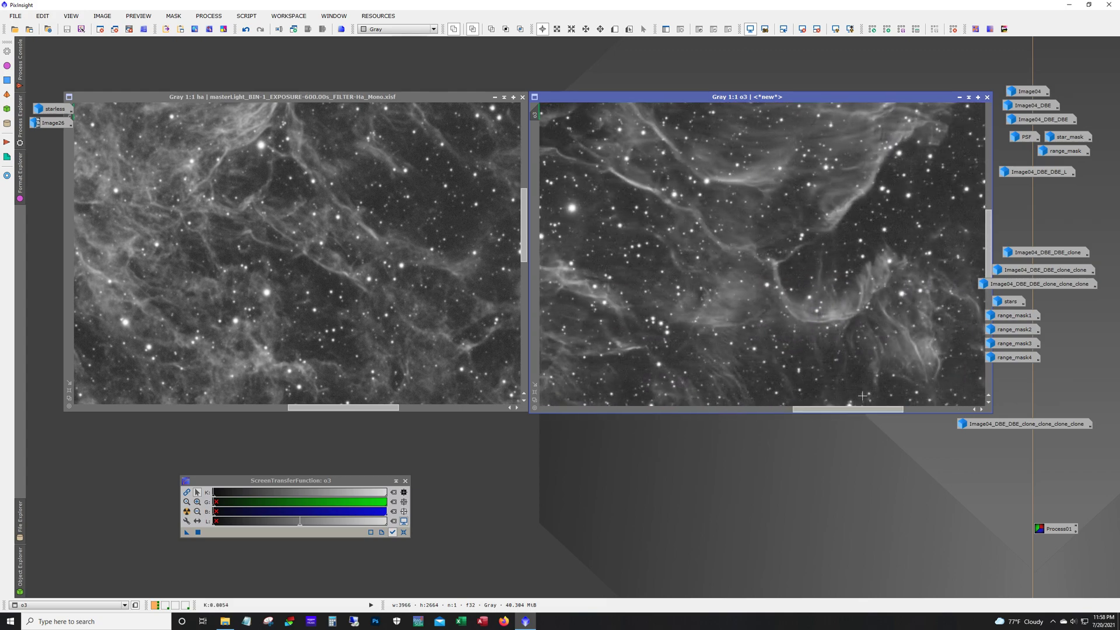
left_click_drag(986, 239, 985, 194)
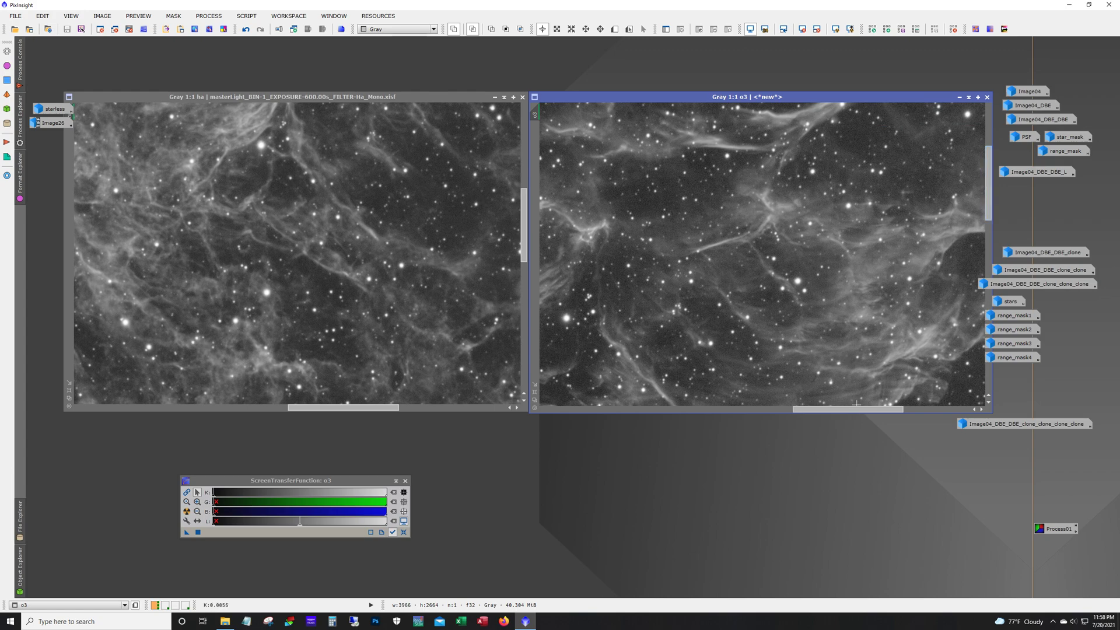
left_click_drag(856, 408, 629, 418)
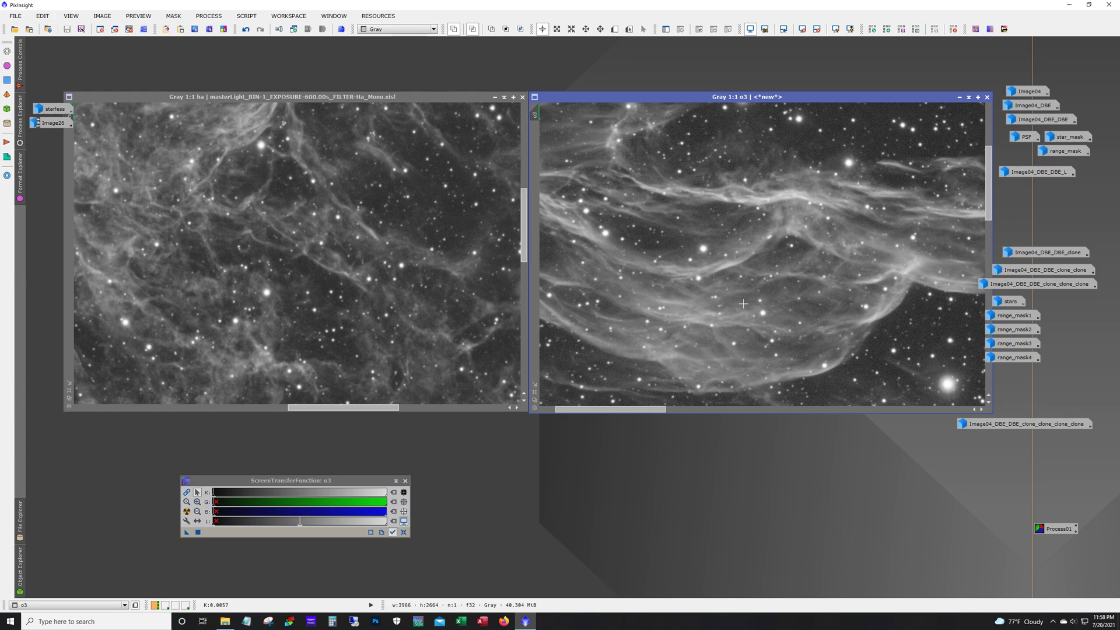
scroll(743, 303, "down", 3)
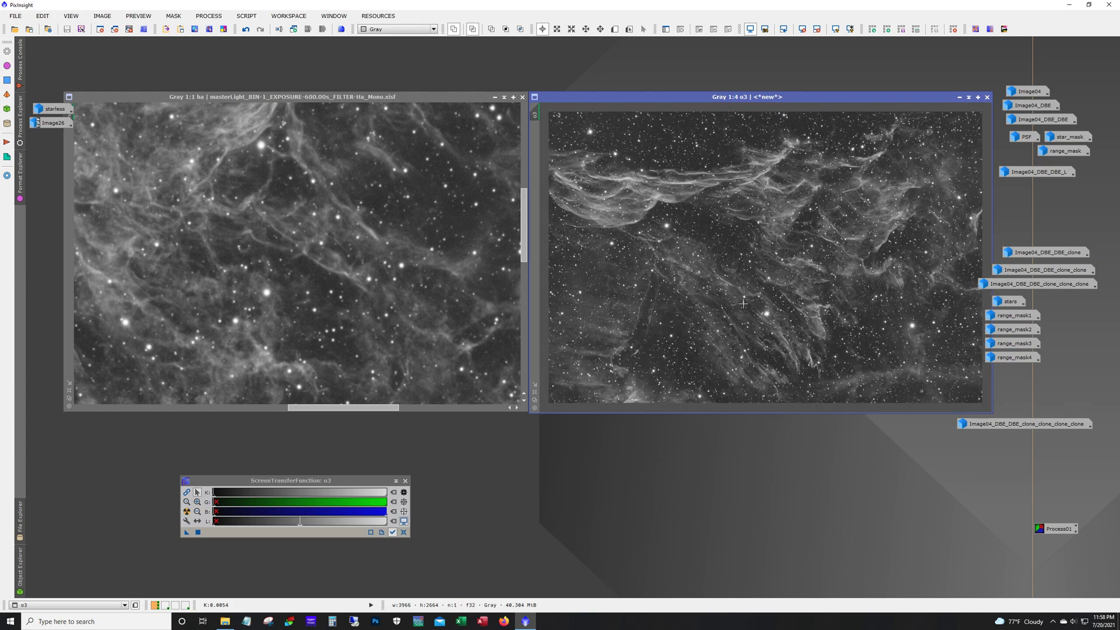
scroll(399, 277, "down", 3)
left_click(399, 277)
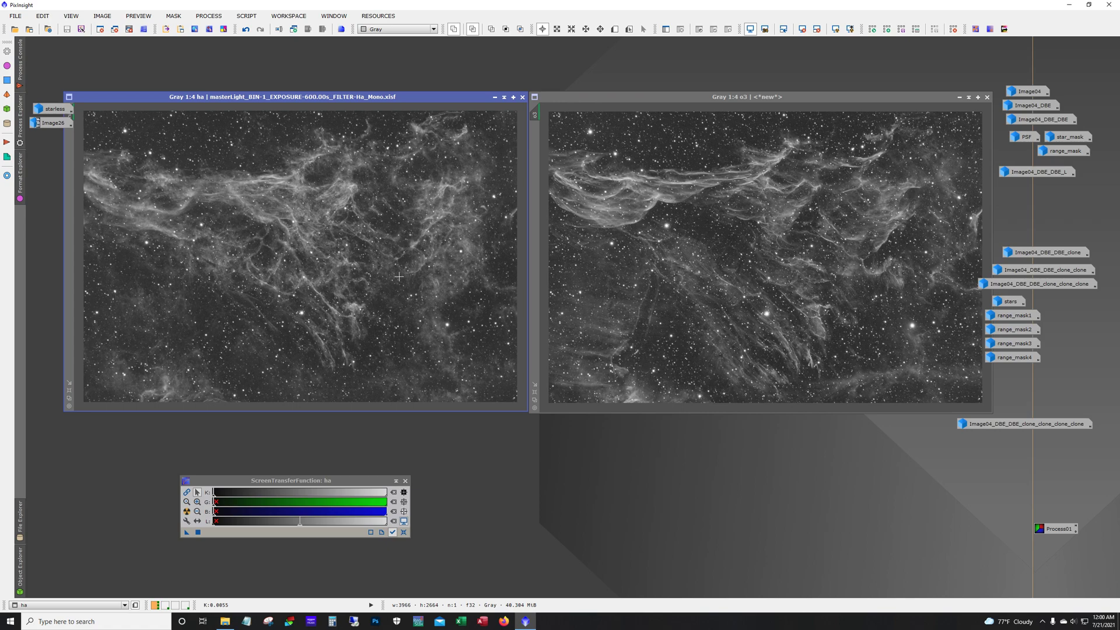
left_click(959, 96)
Minimize ha, open Image04, toggle its screen stretch with Ctrl+F12, then minimize it
left_click(495, 97)
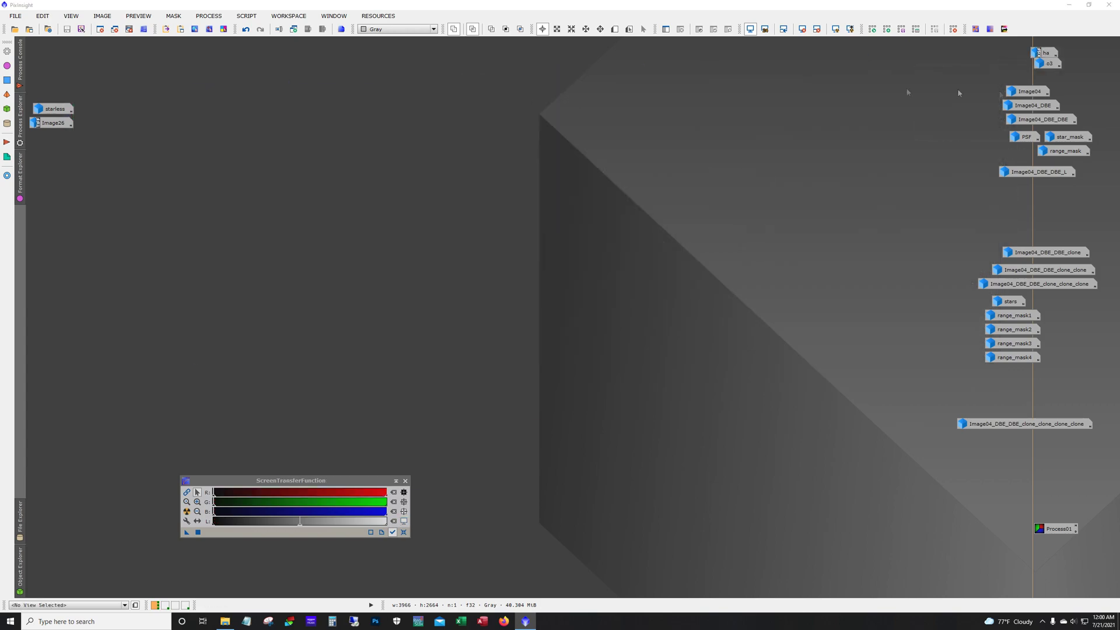
double_click(1020, 91)
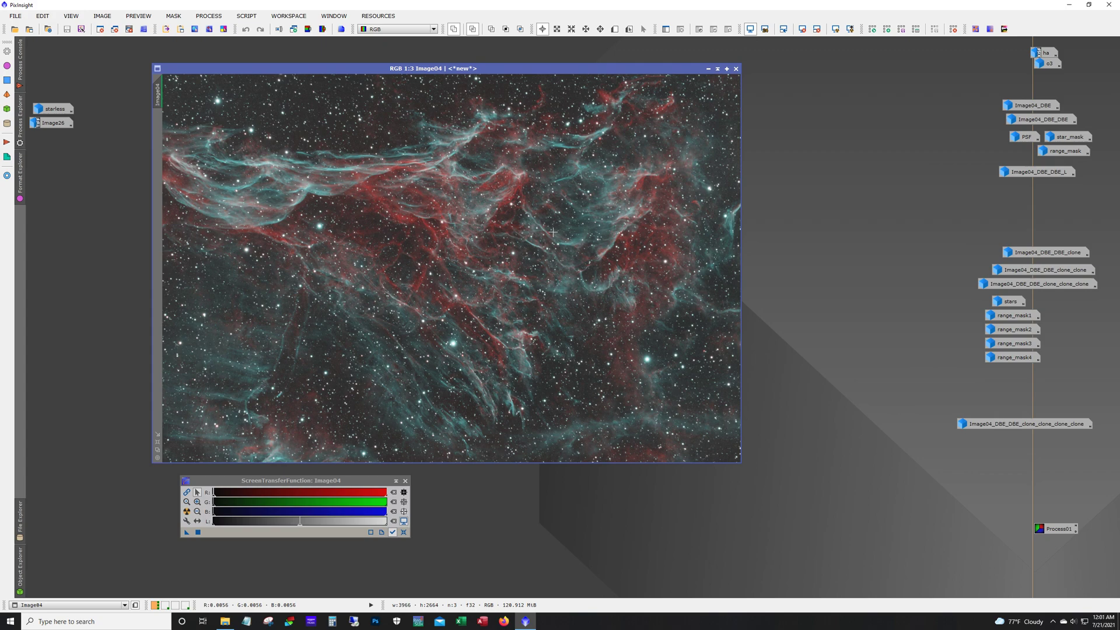
key("ctrl+F12")
key("ctrl+F12")
key("ctrl+F12")
key("ctrl+F12")
left_click(708, 70)
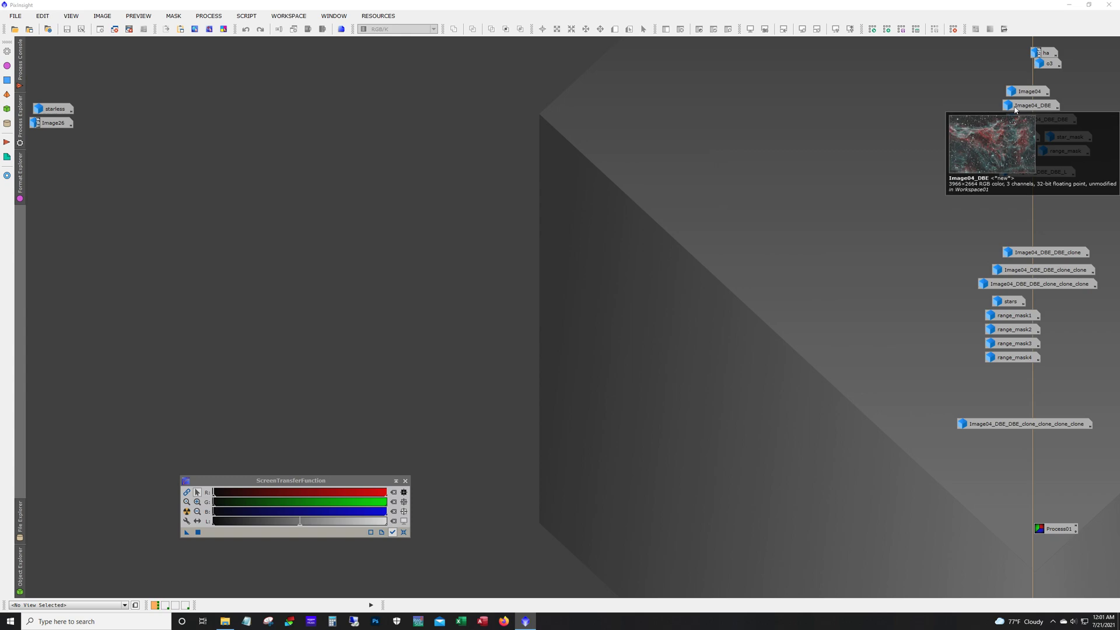
Review Image04_DBE, then open Image04_DBE_DBE and extract its lightness channel
double_click(1015, 108)
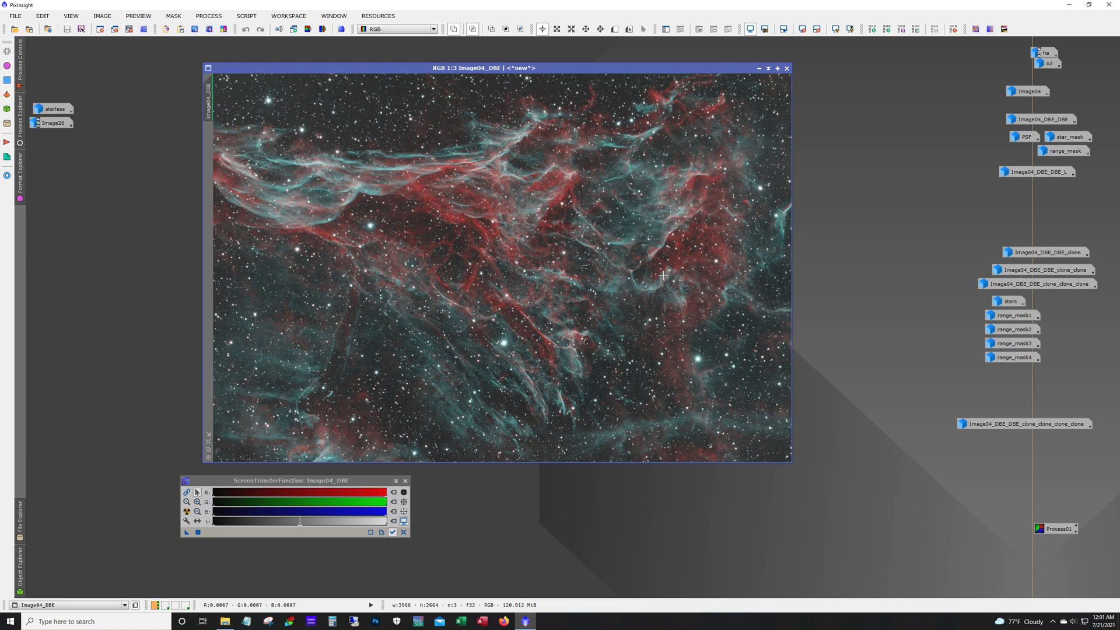
left_click(758, 68)
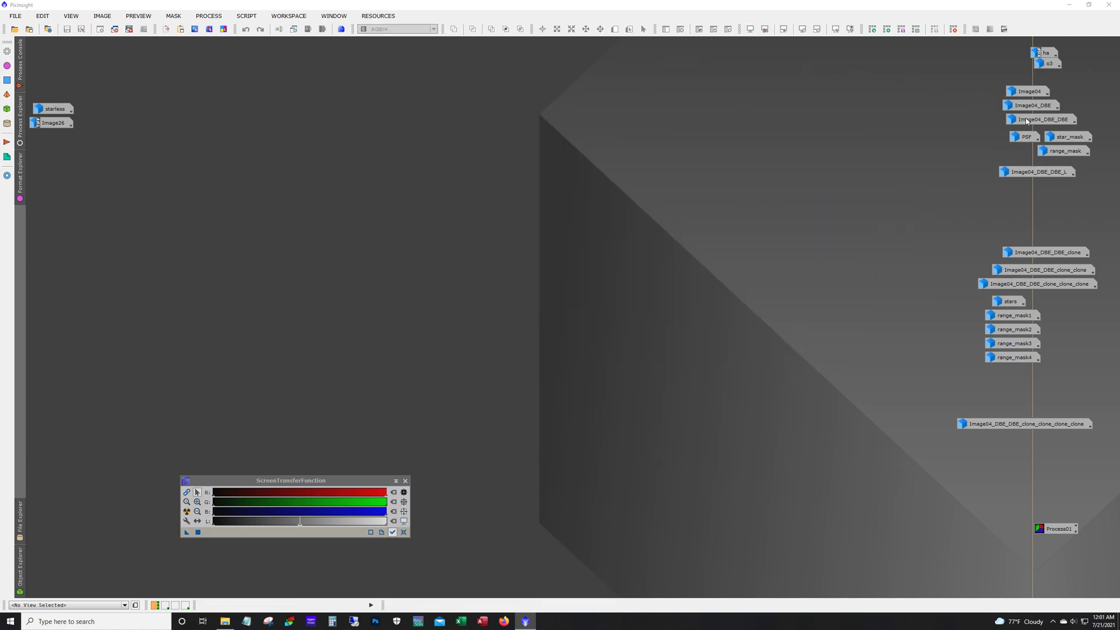
double_click(1026, 119)
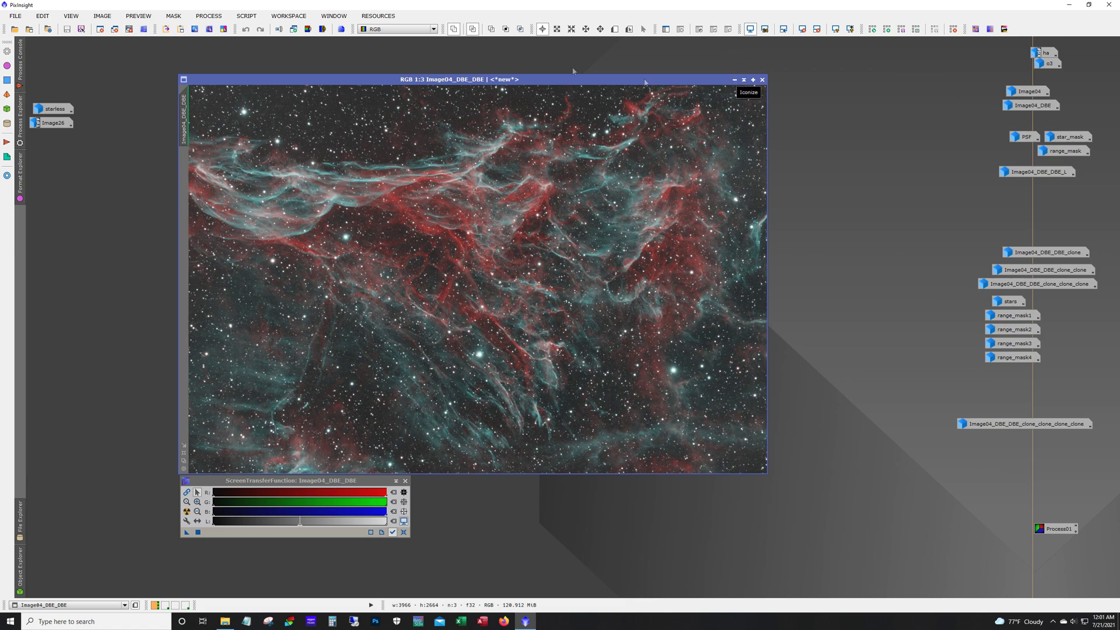
left_click(307, 30)
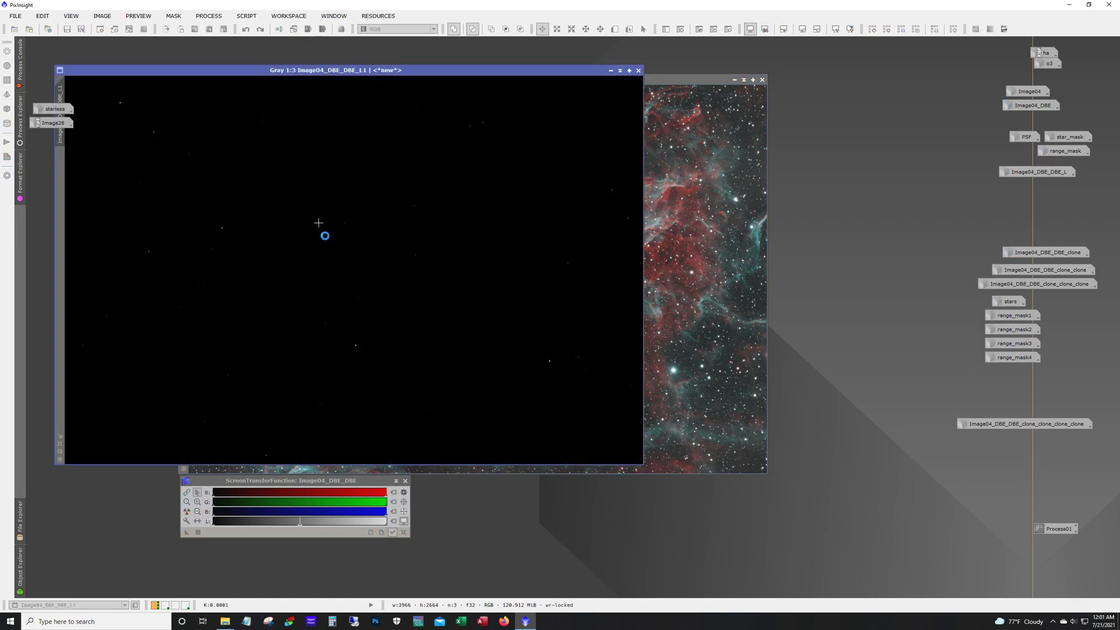
left_click(186, 512)
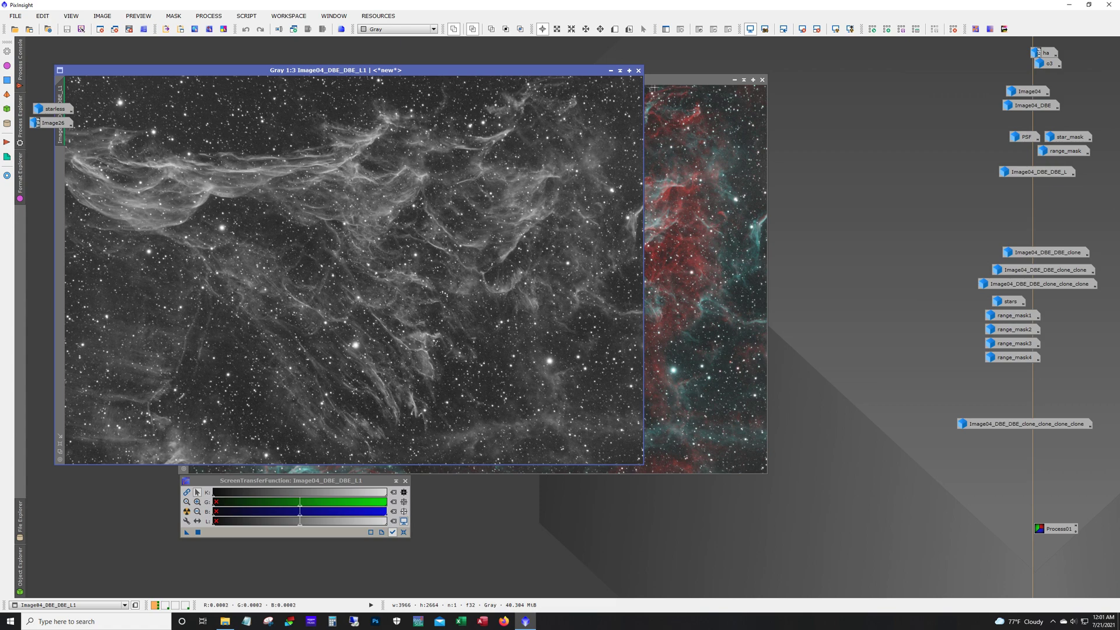
left_click(734, 80)
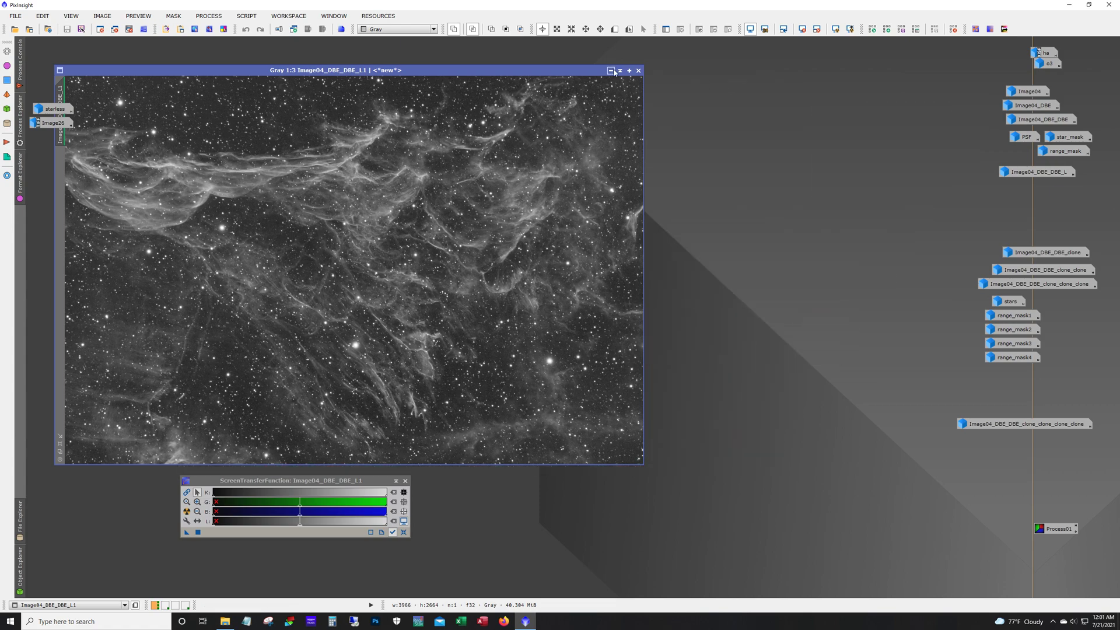
left_click_drag(549, 71, 603, 61)
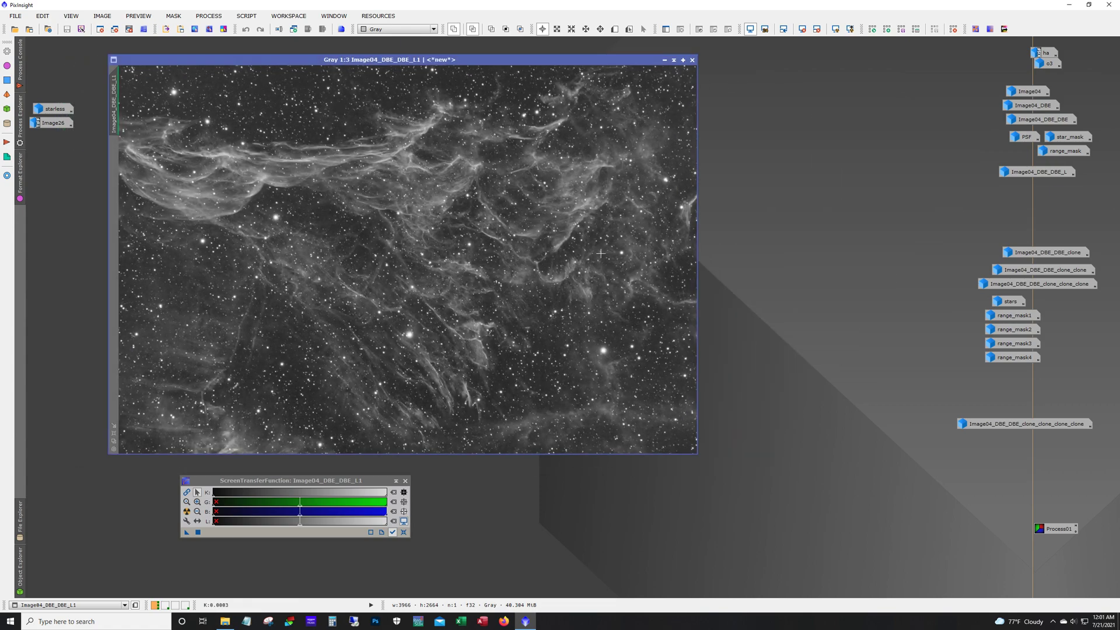
left_click(692, 59)
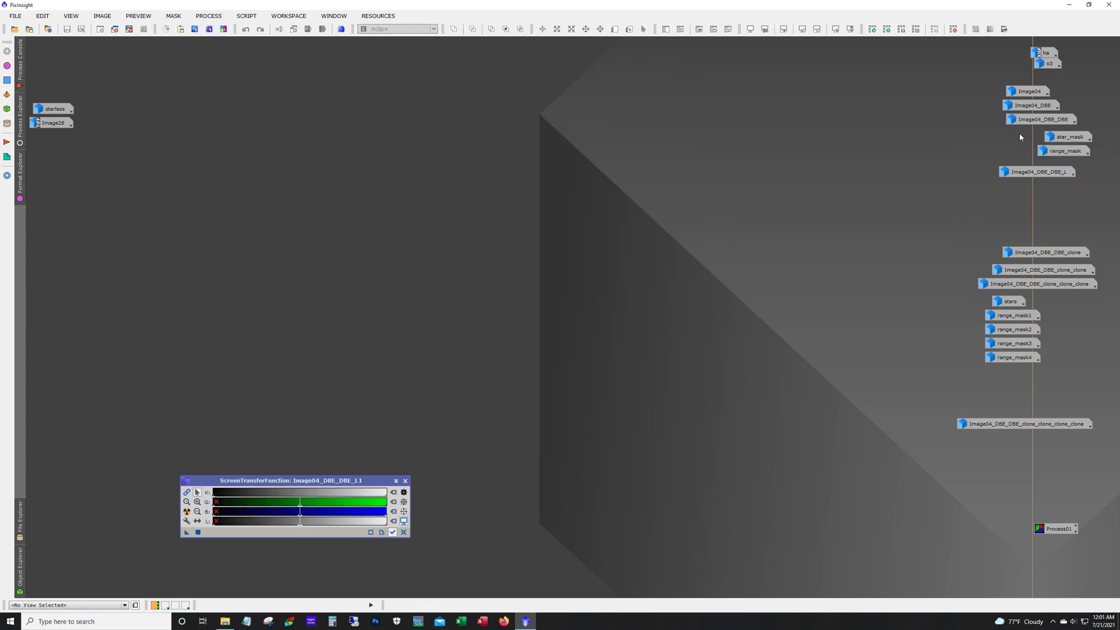
double_click(1019, 133)
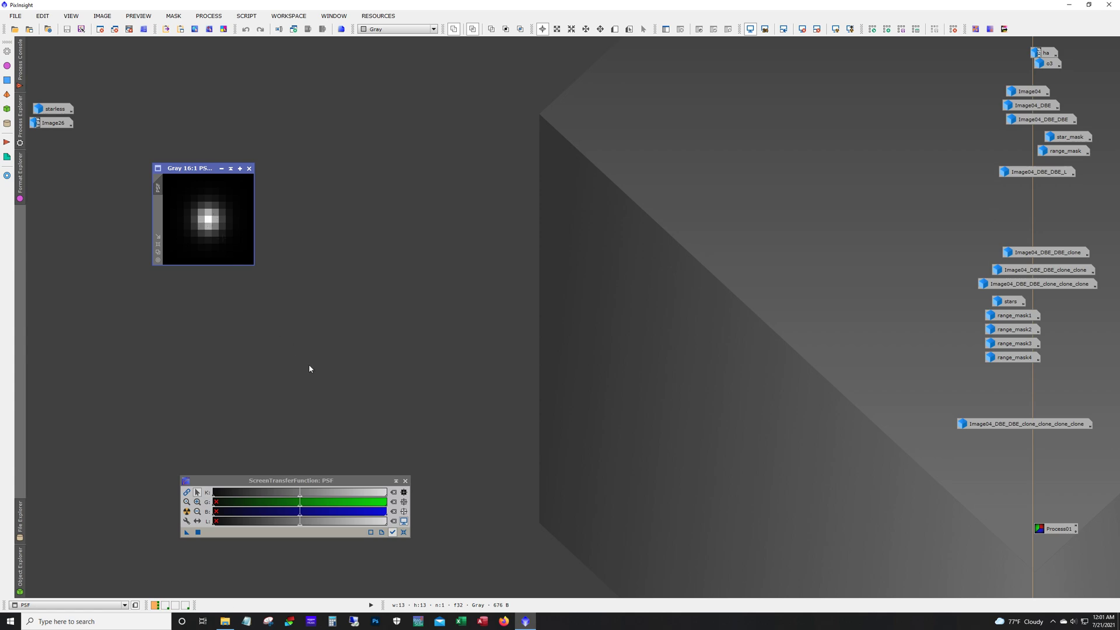
double_click(1068, 137)
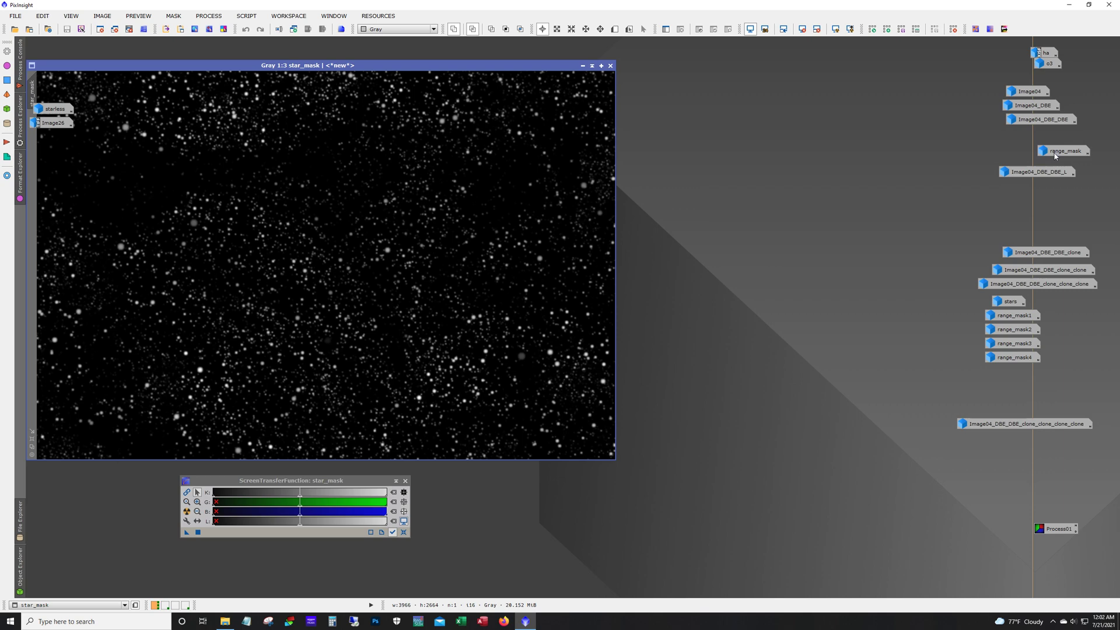
double_click(1054, 154)
left_click_drag(542, 203, 573, 86)
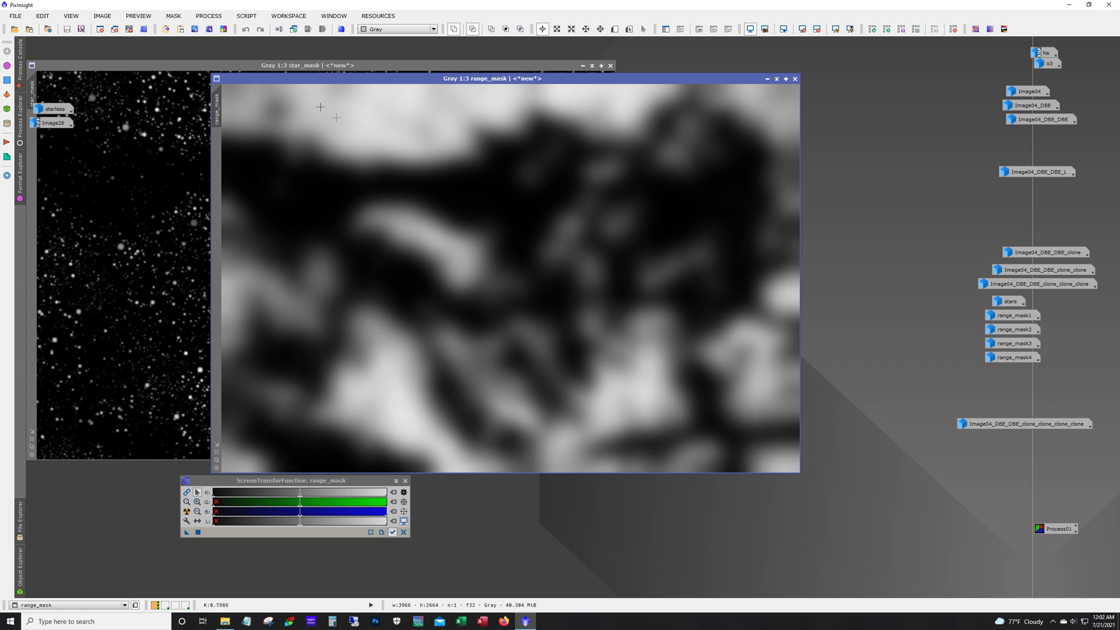
left_click(767, 78)
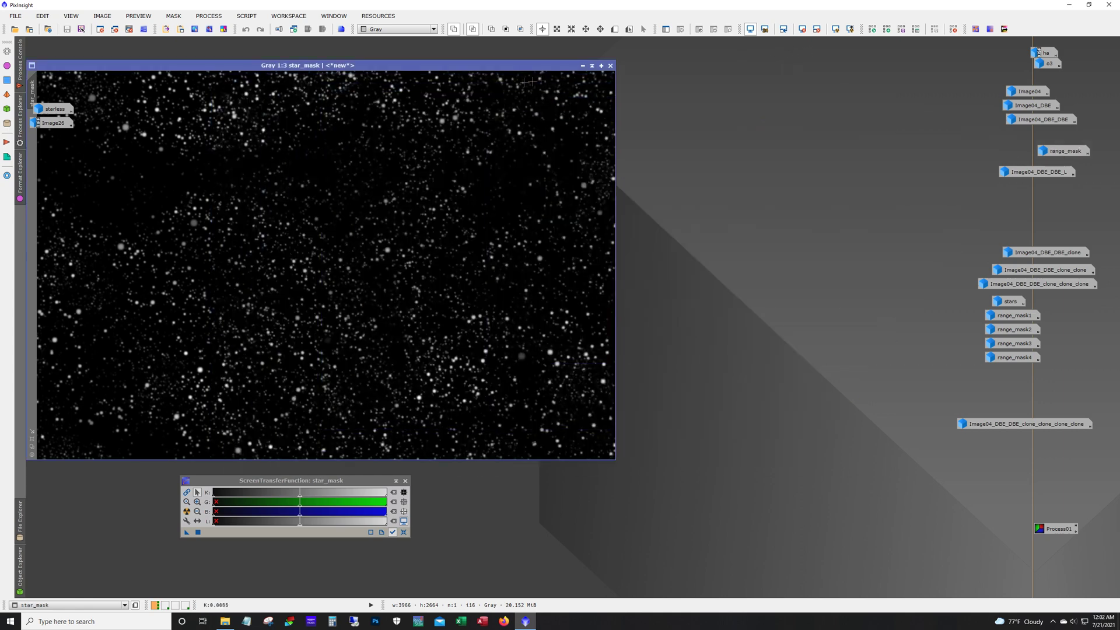
left_click(582, 66)
left_click(224, 169)
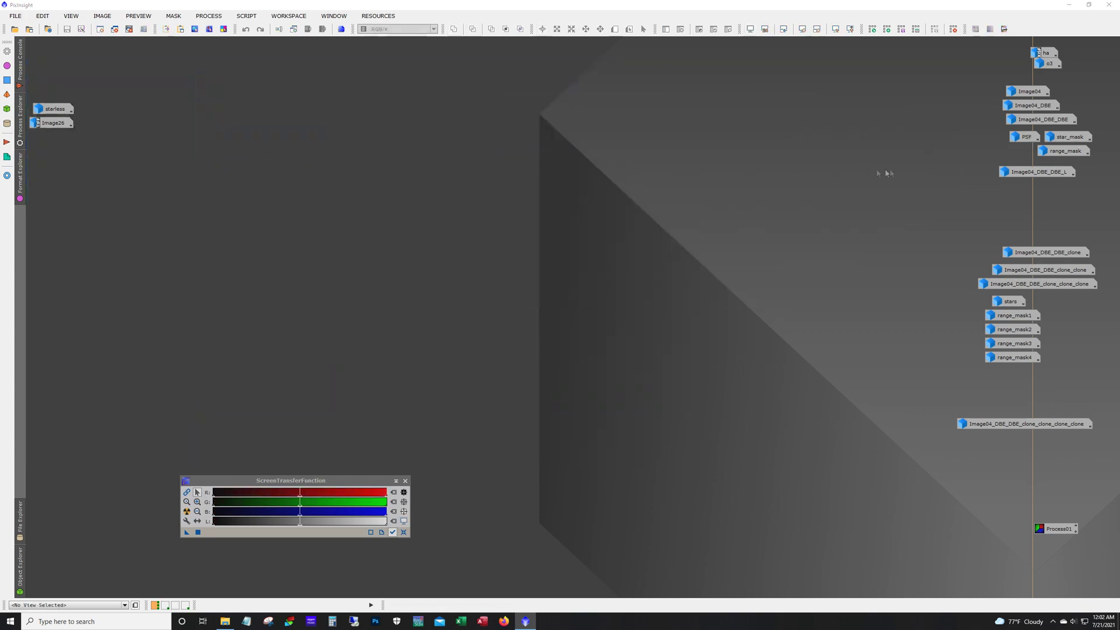
double_click(1029, 172)
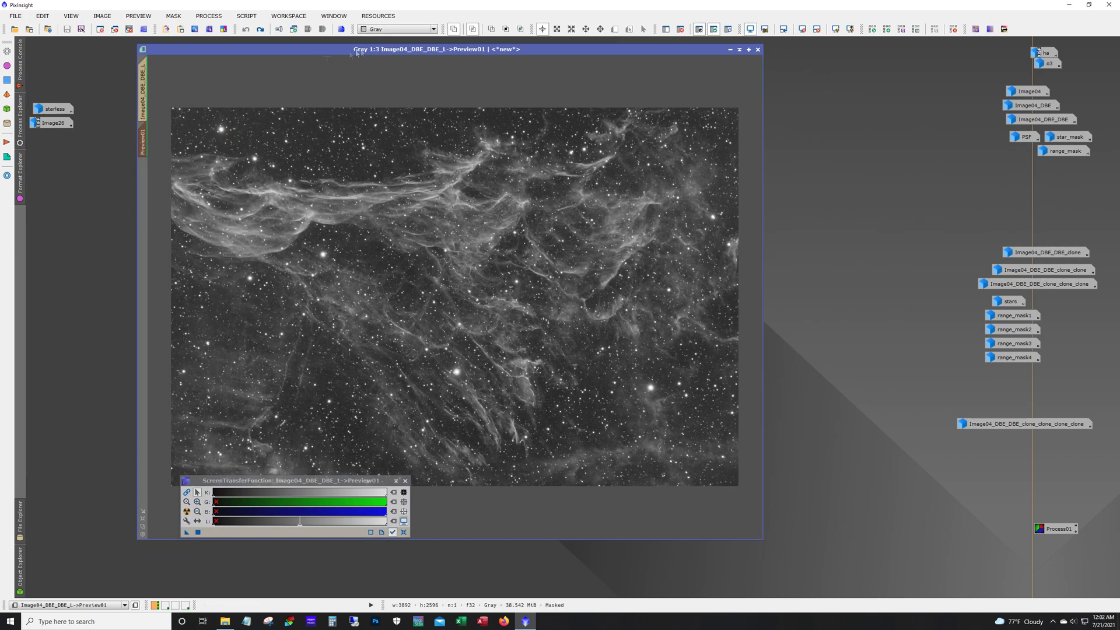
left_click_drag(356, 54, 346, 53)
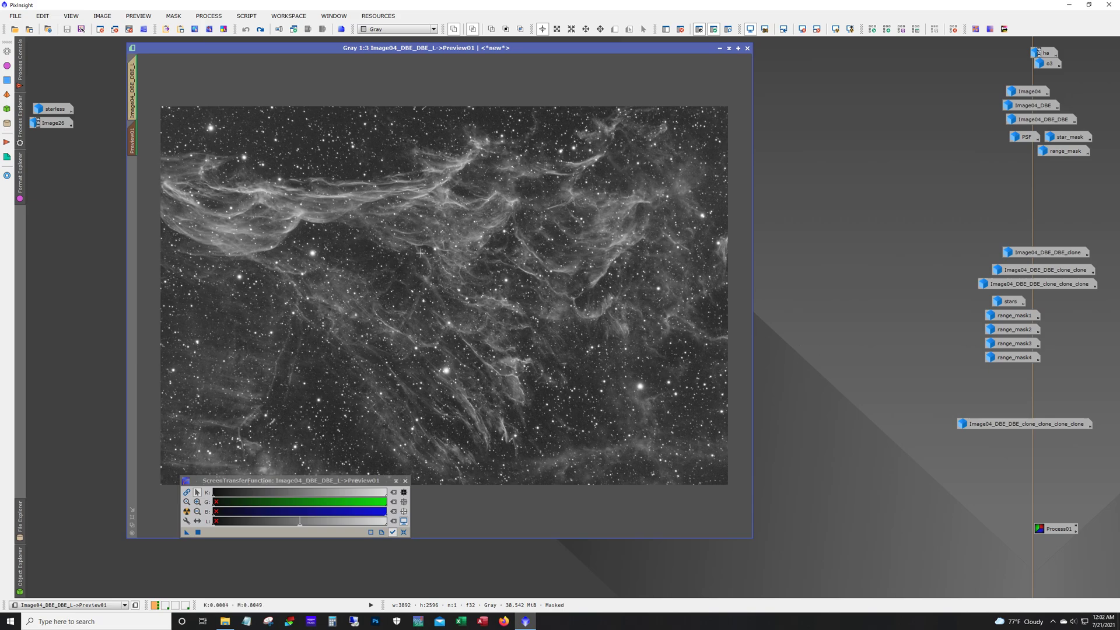
scroll(420, 253, "up", 2)
scroll(585, 294, "down", 1)
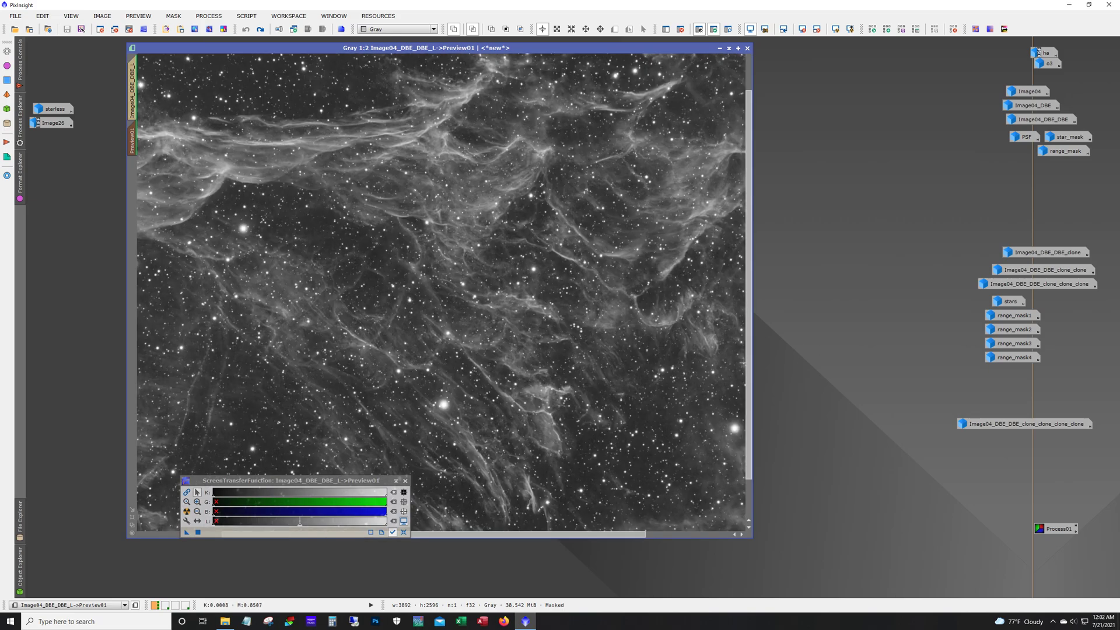
scroll(568, 175, "up", 1)
scroll(568, 223, "down", 1)
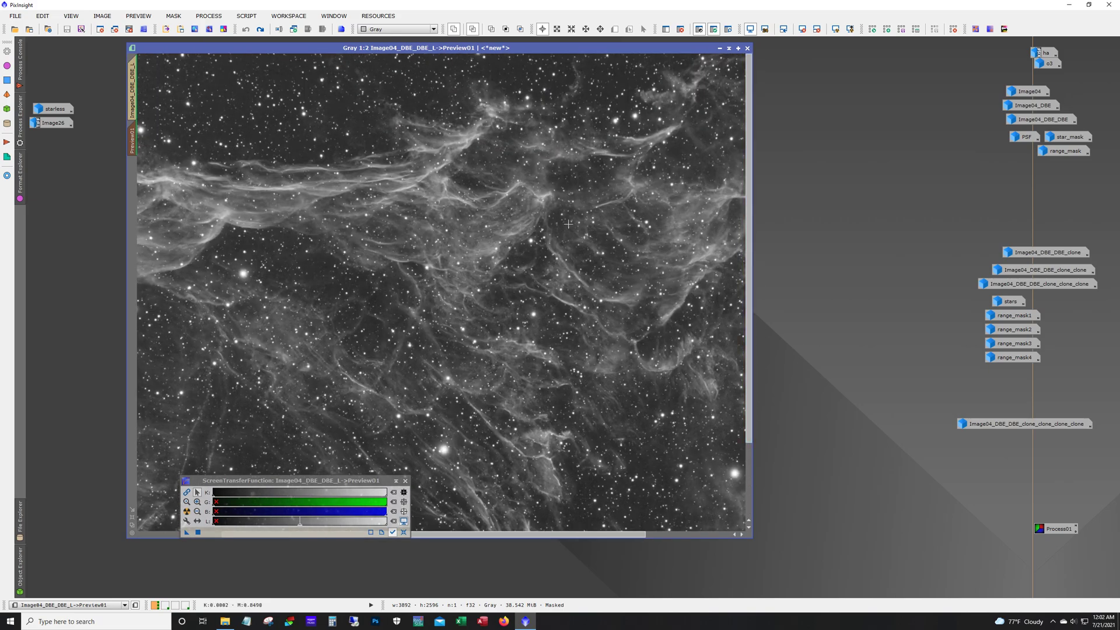
scroll(568, 224, "up", 2)
scroll(564, 373, "down", 1)
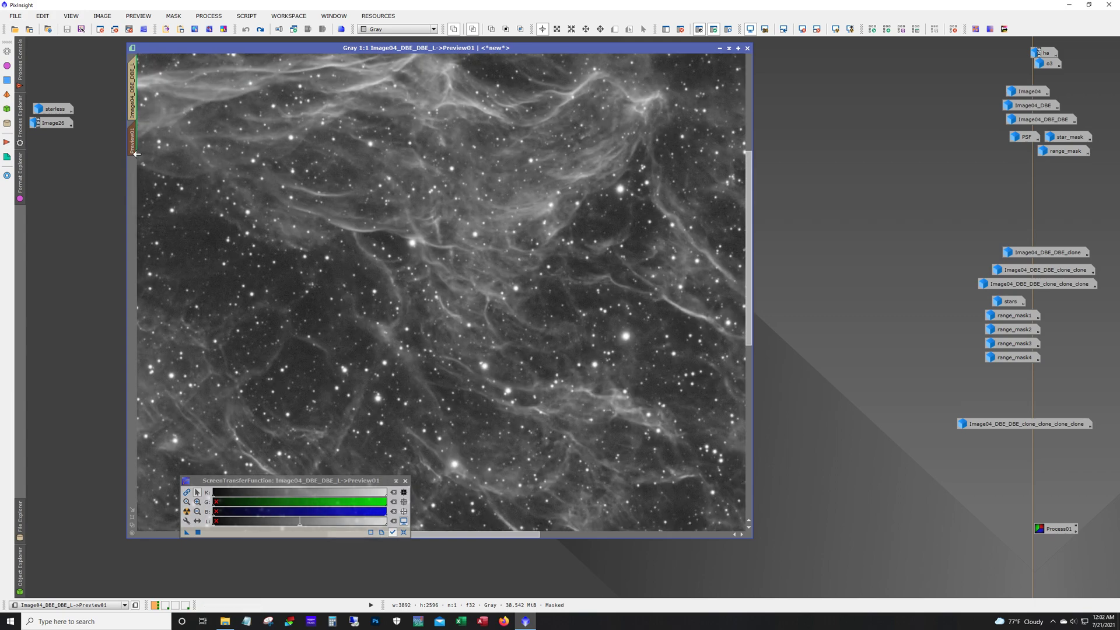
scroll(488, 223, "up", 1)
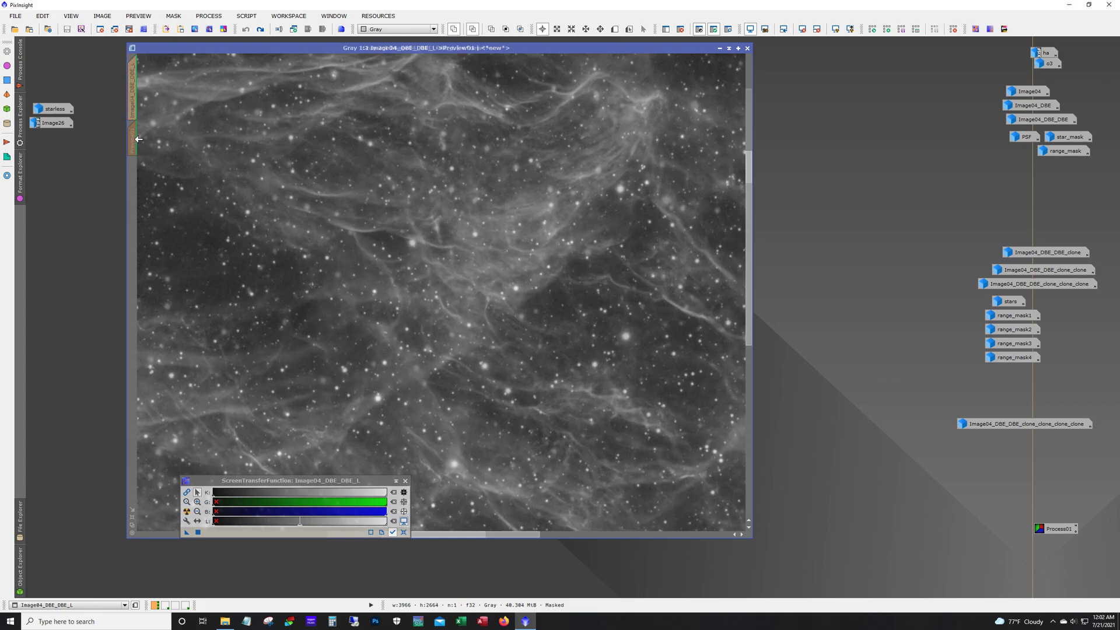
scroll(488, 223, "down", 1)
scroll(488, 223, "up", 1)
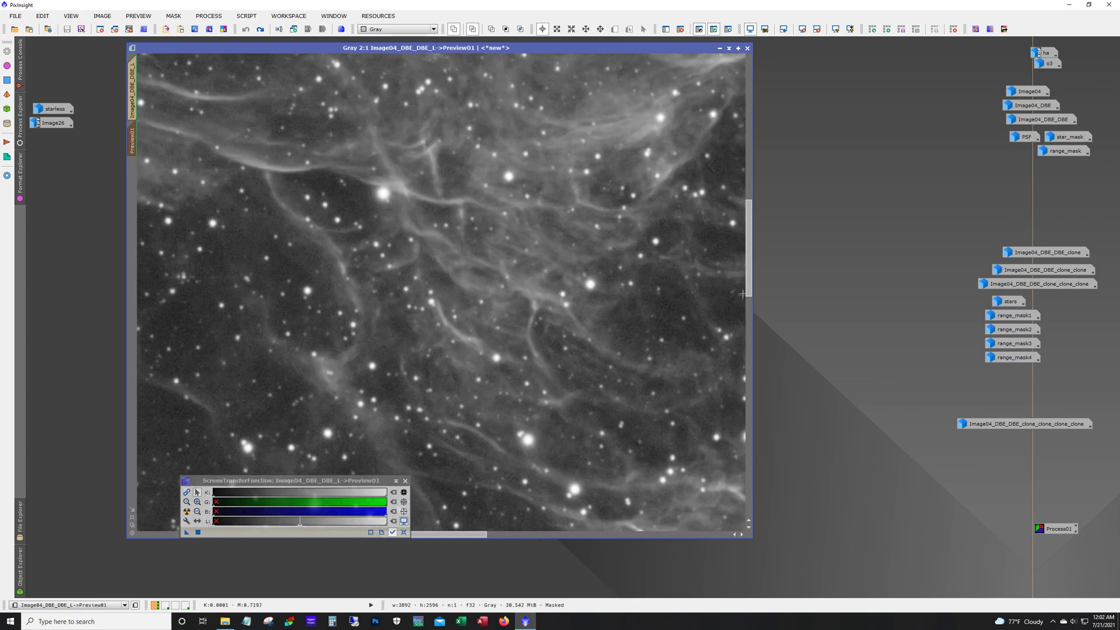
left_click_drag(742, 294, 742, 195)
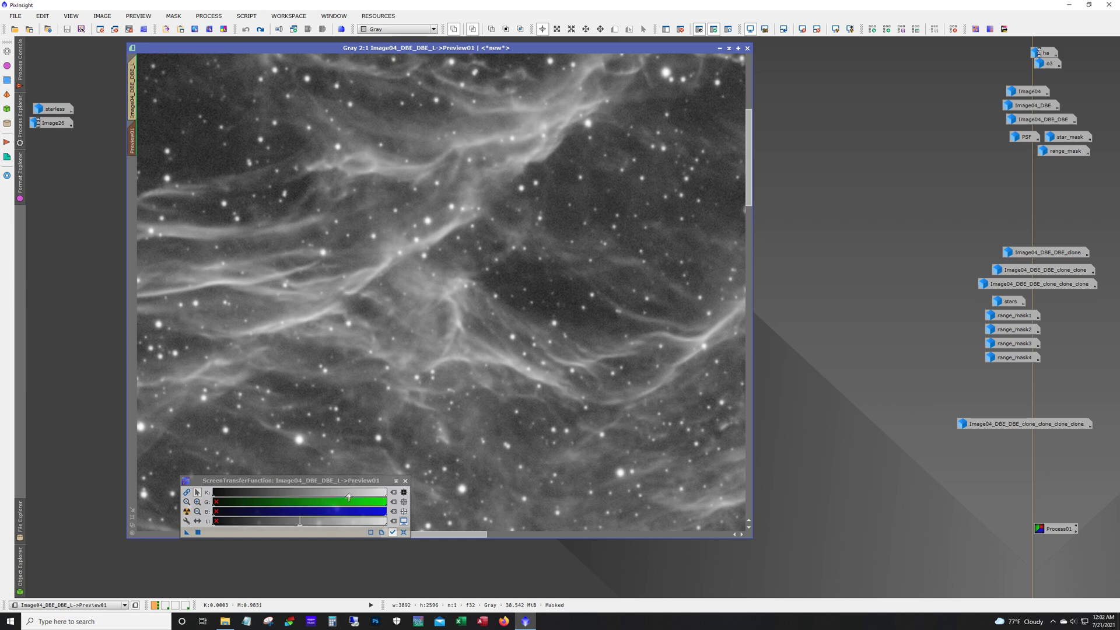
left_click_drag(344, 482, 880, 546)
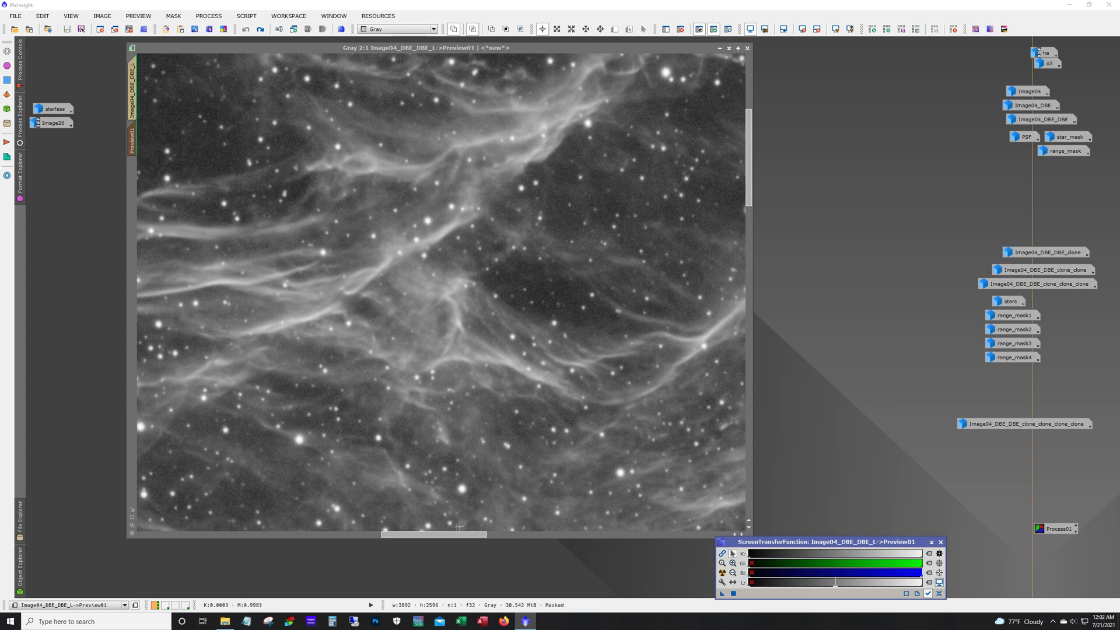
left_click_drag(448, 533, 335, 533)
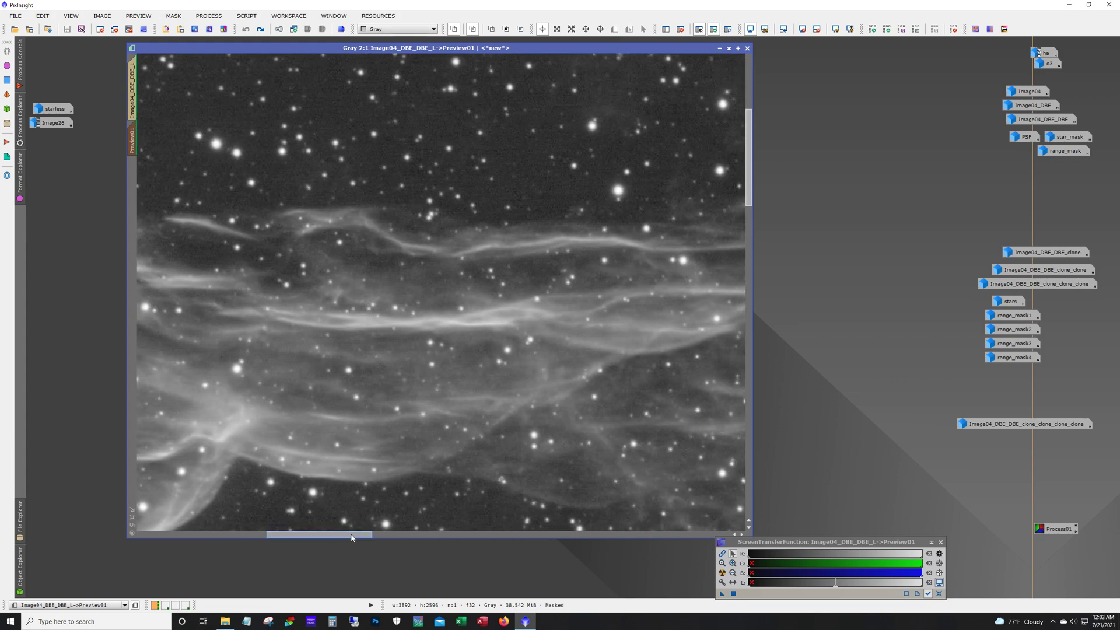
left_click_drag(352, 537, 273, 534)
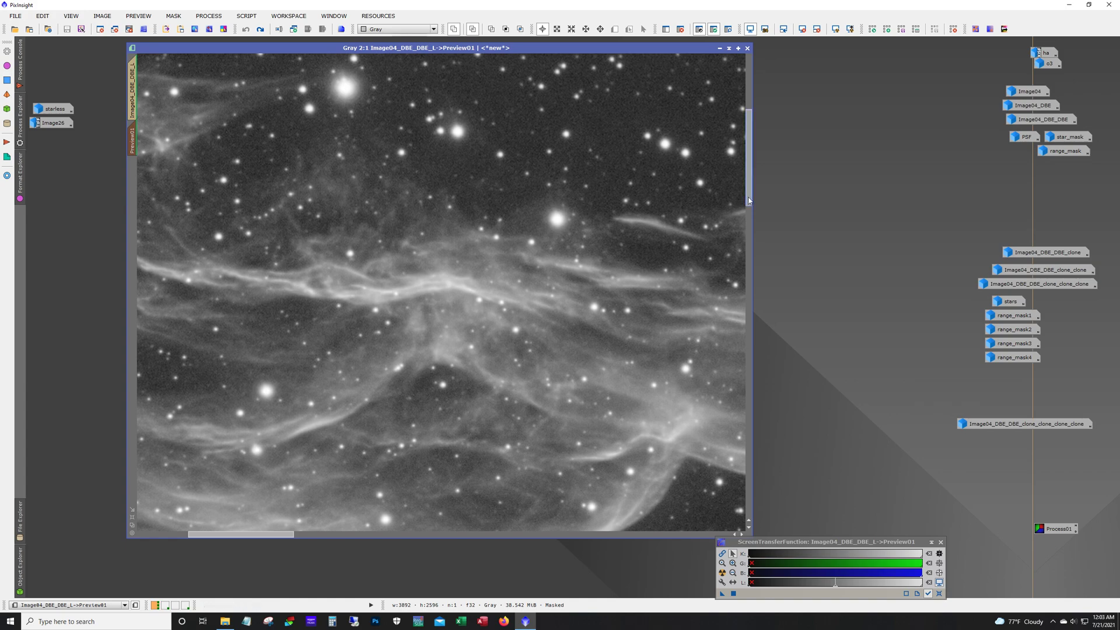
left_click_drag(749, 200, 749, 407)
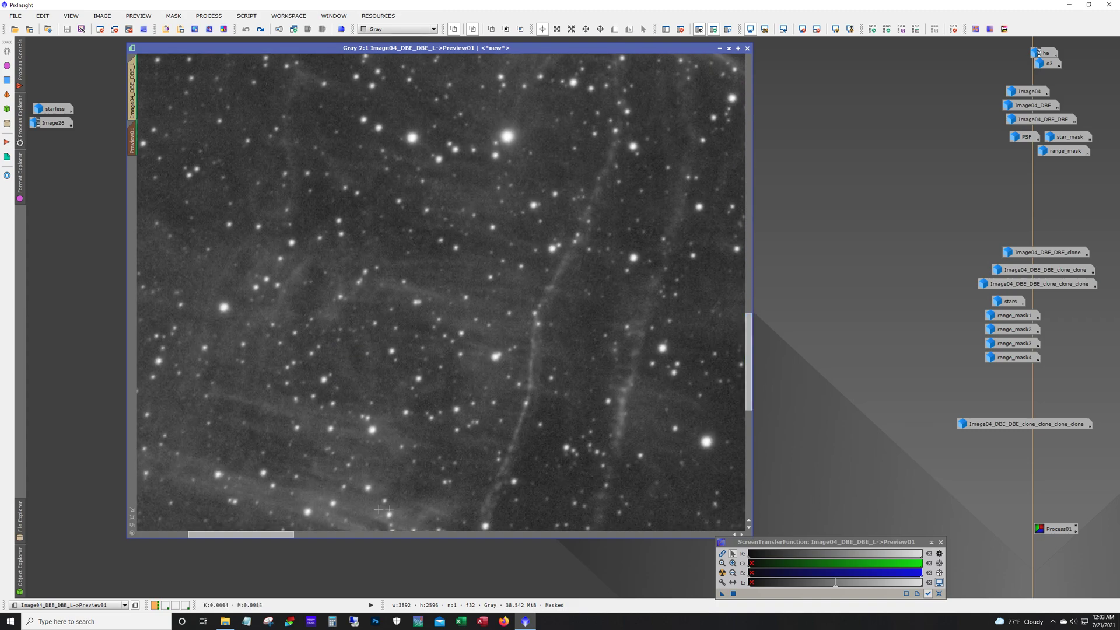
left_click_drag(283, 533, 550, 547)
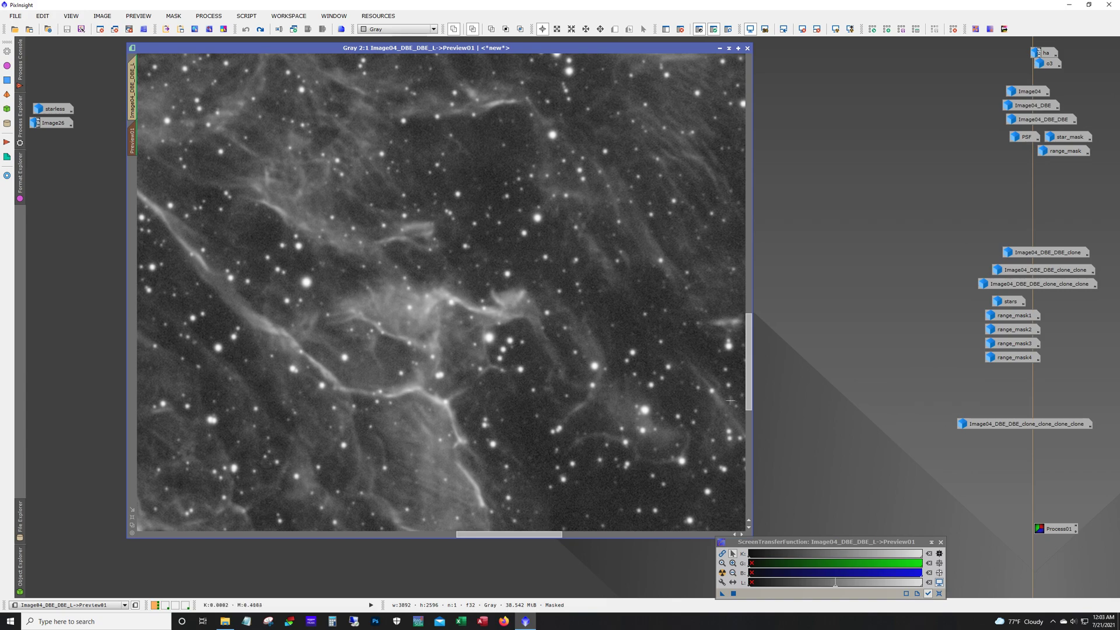
left_click_drag(747, 402, 748, 281)
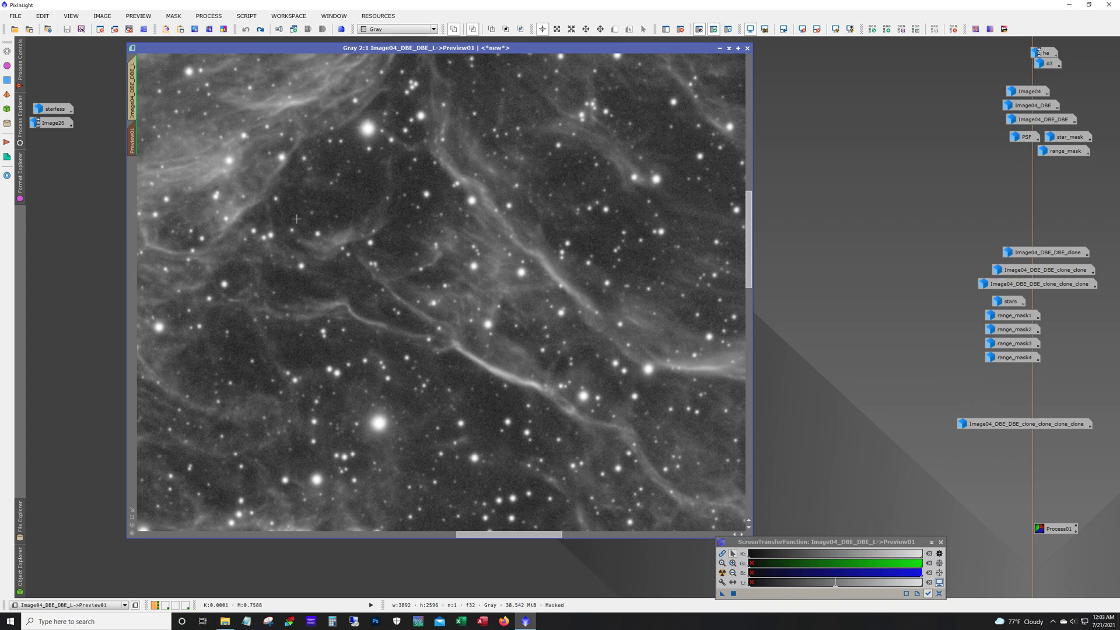
left_click(719, 49)
mouse_move(1057, 255)
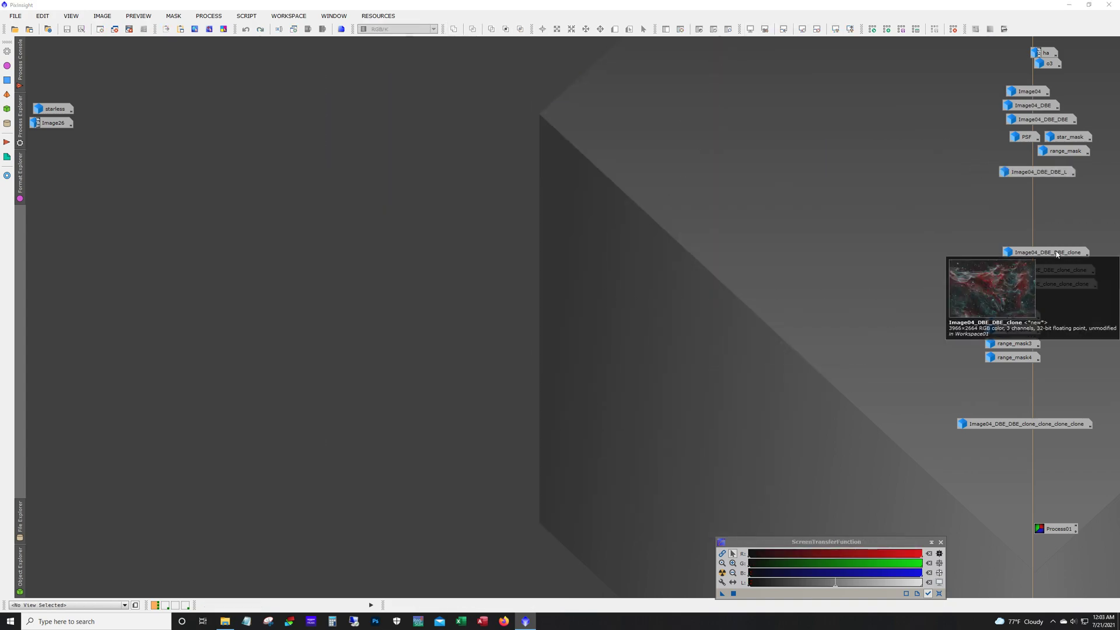
double_click(1056, 254)
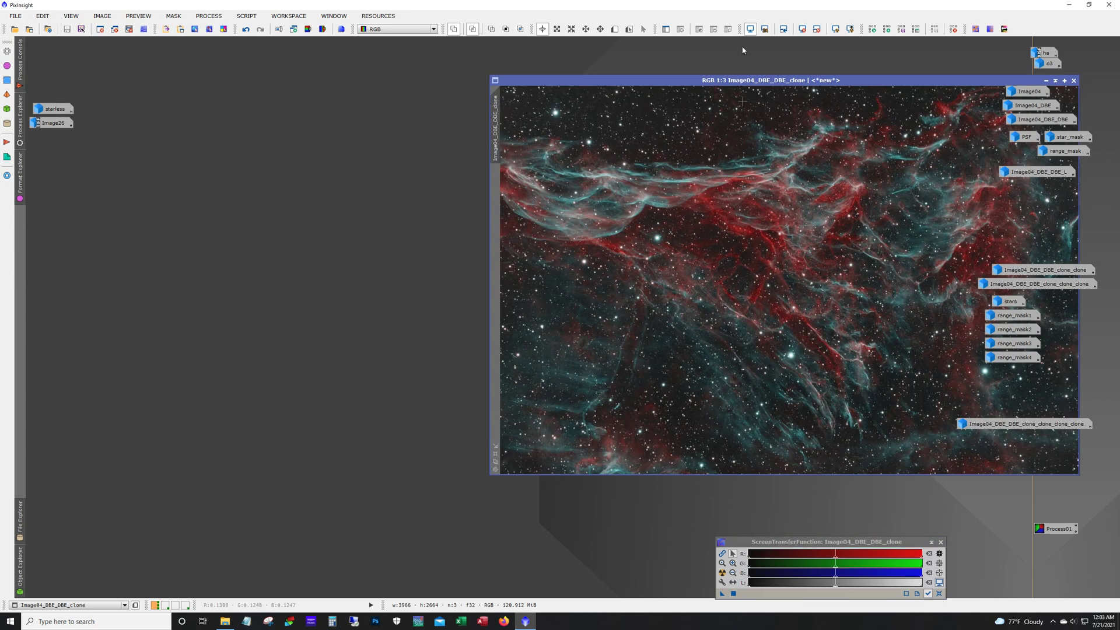
left_click_drag(805, 86, 461, 83)
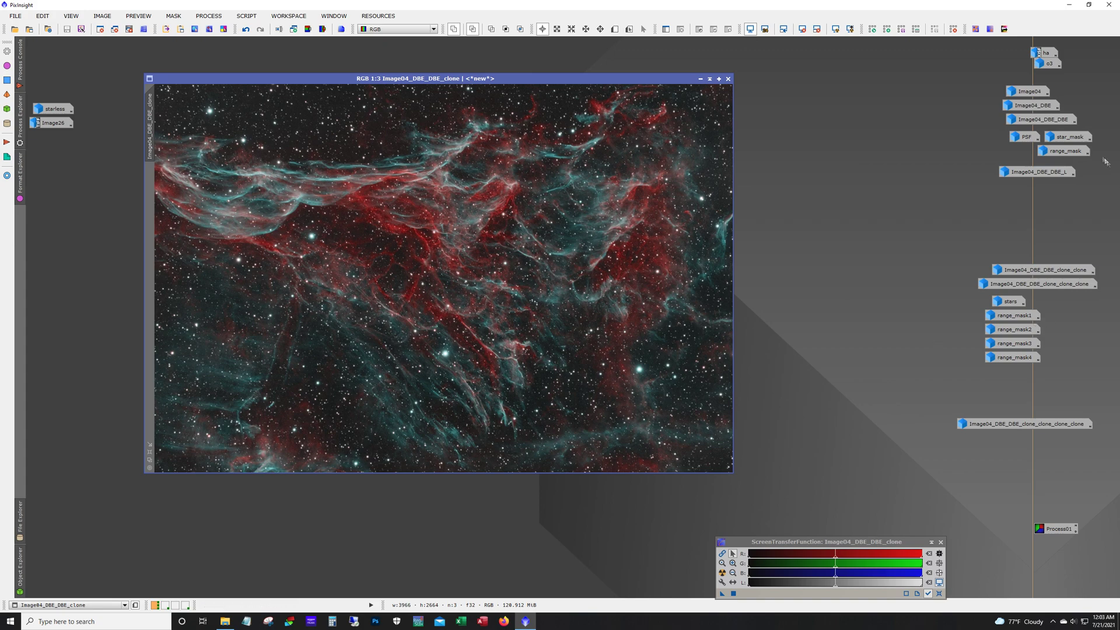
double_click(1057, 171)
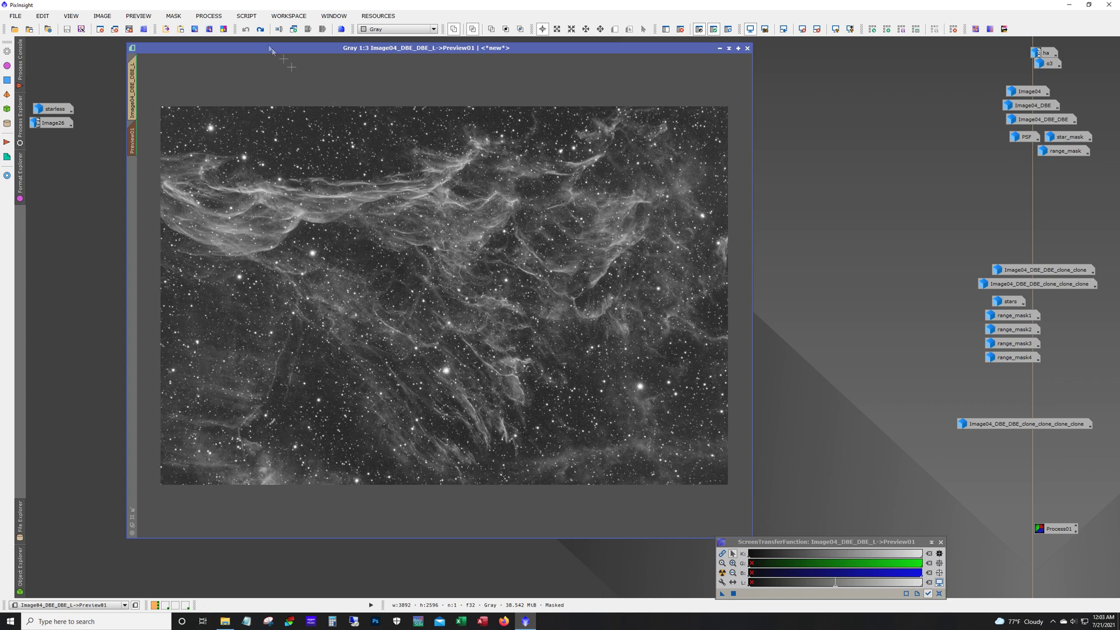
left_click(245, 18)
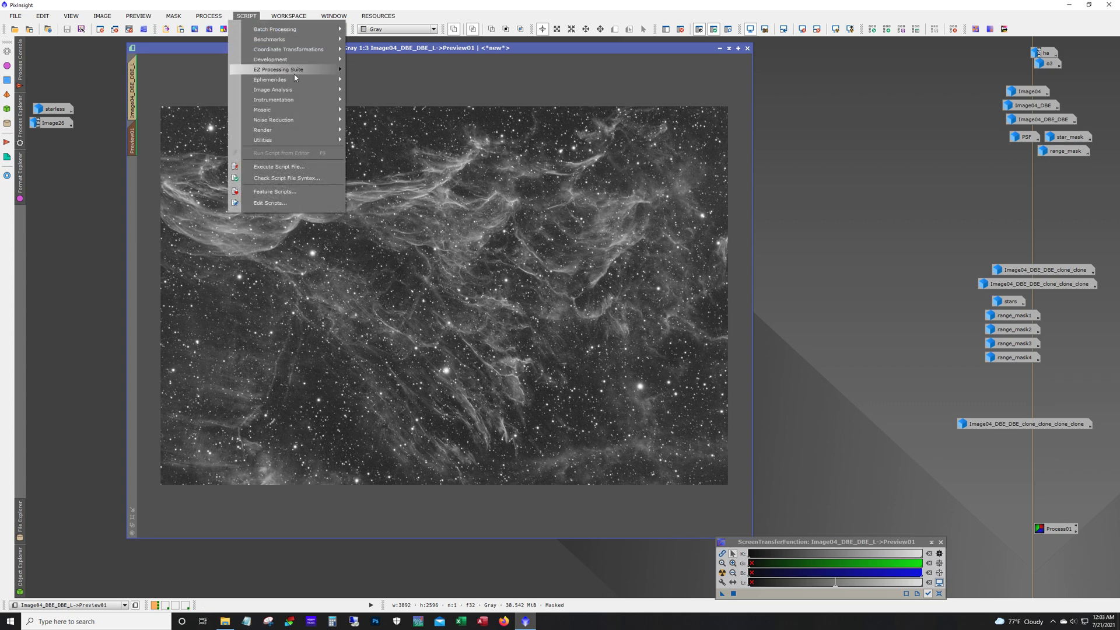
mouse_move(294, 75)
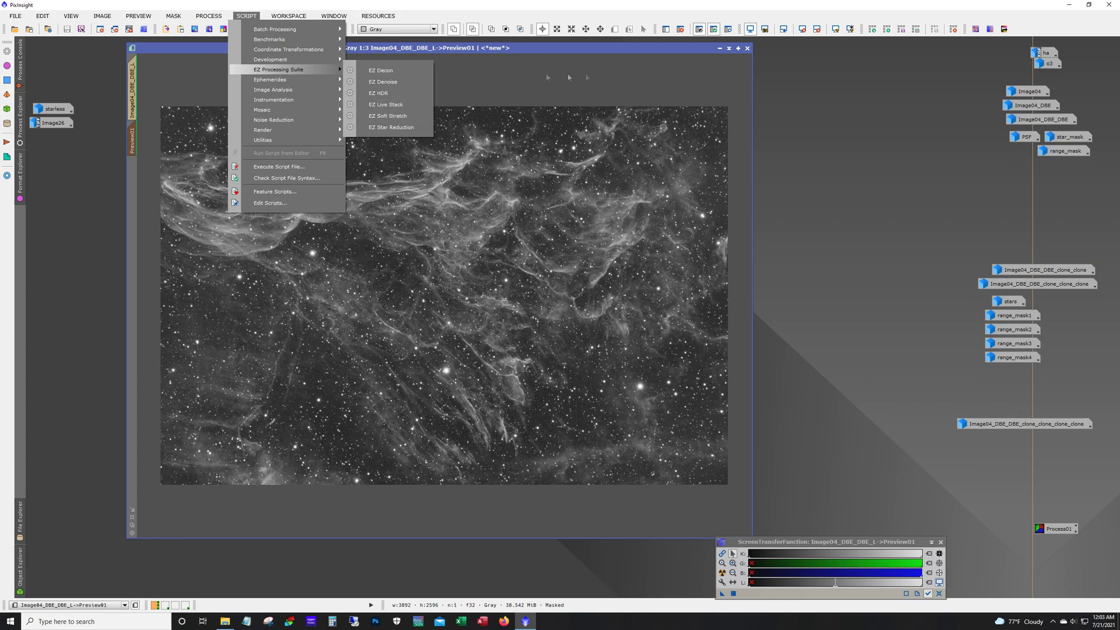
left_click(638, 76)
left_click(719, 48)
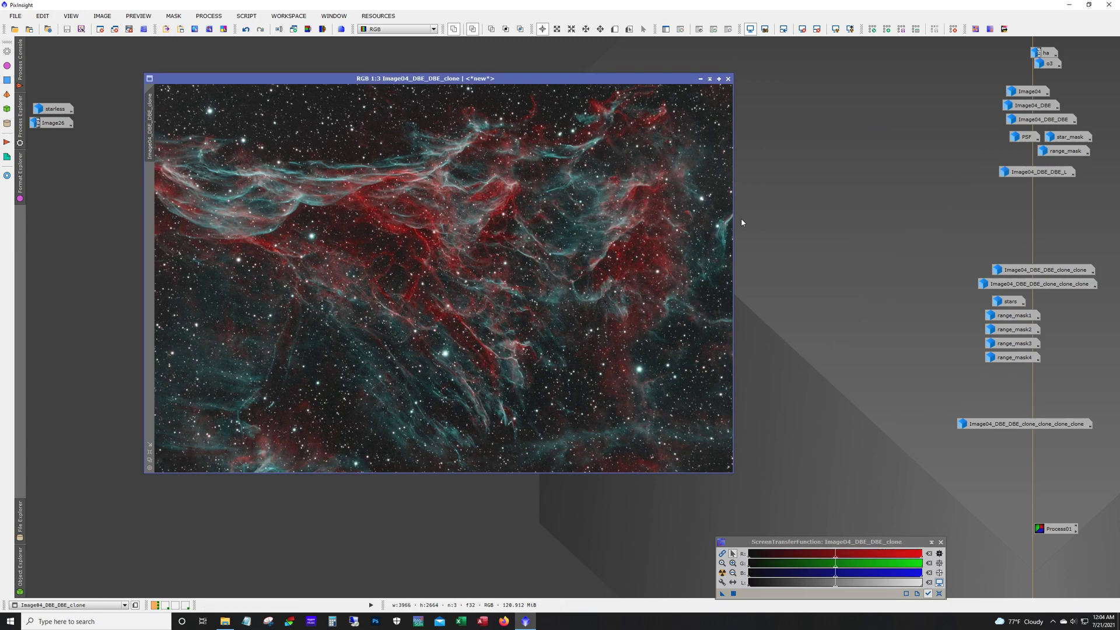
left_click(248, 31)
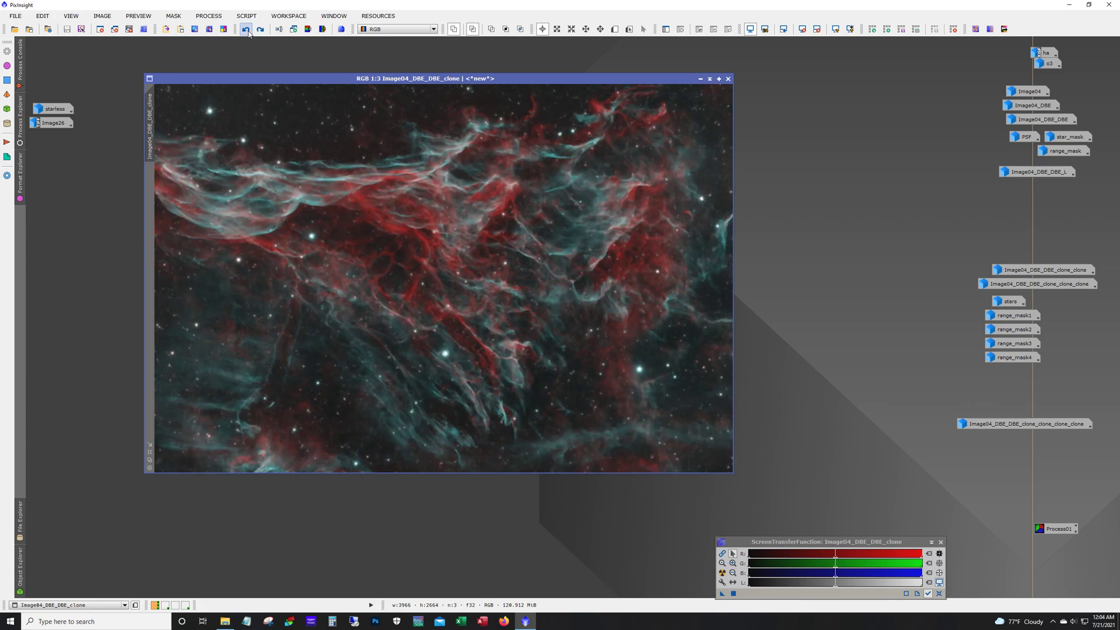
left_click(247, 30)
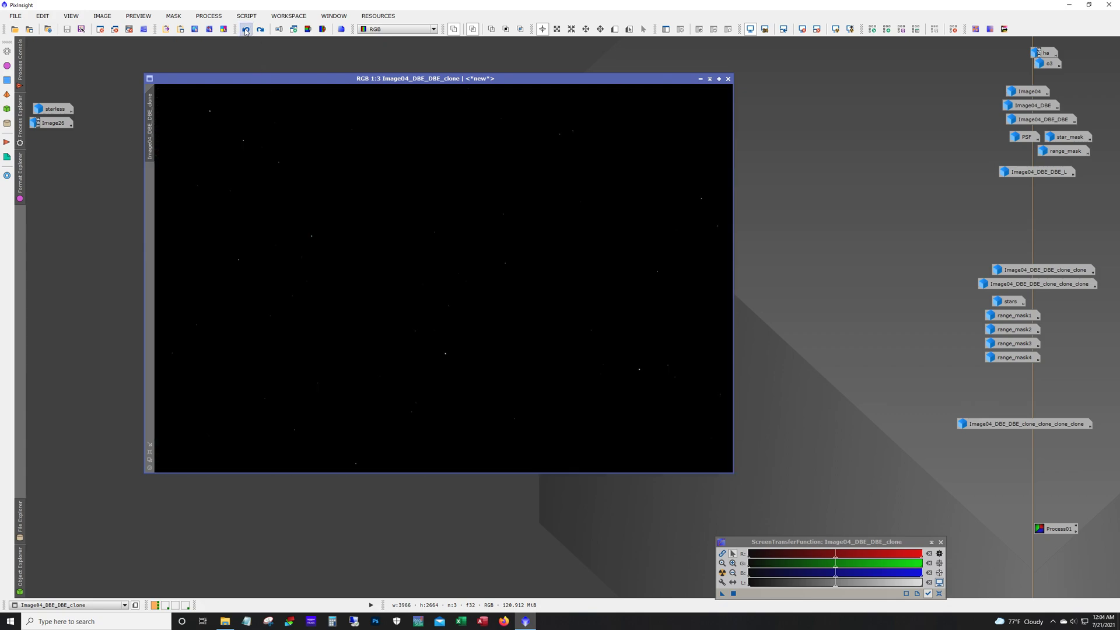
left_click(260, 30)
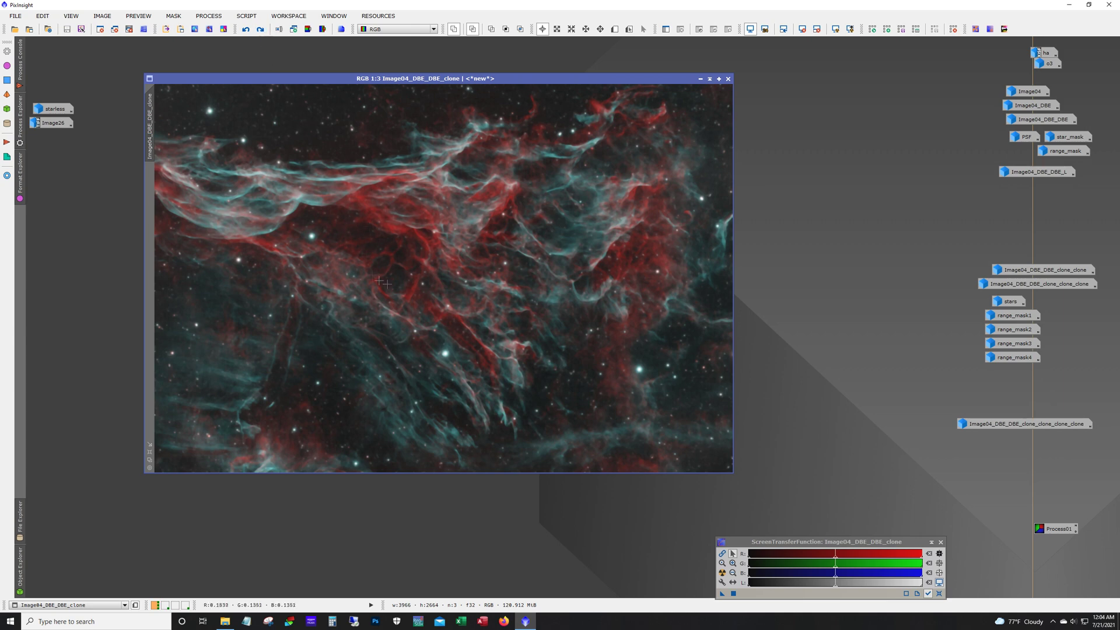
Reset LRGBCombination, uncheck R, G and B, and set Image04_DBE_DBE_L as the lightness source
left_click(208, 15)
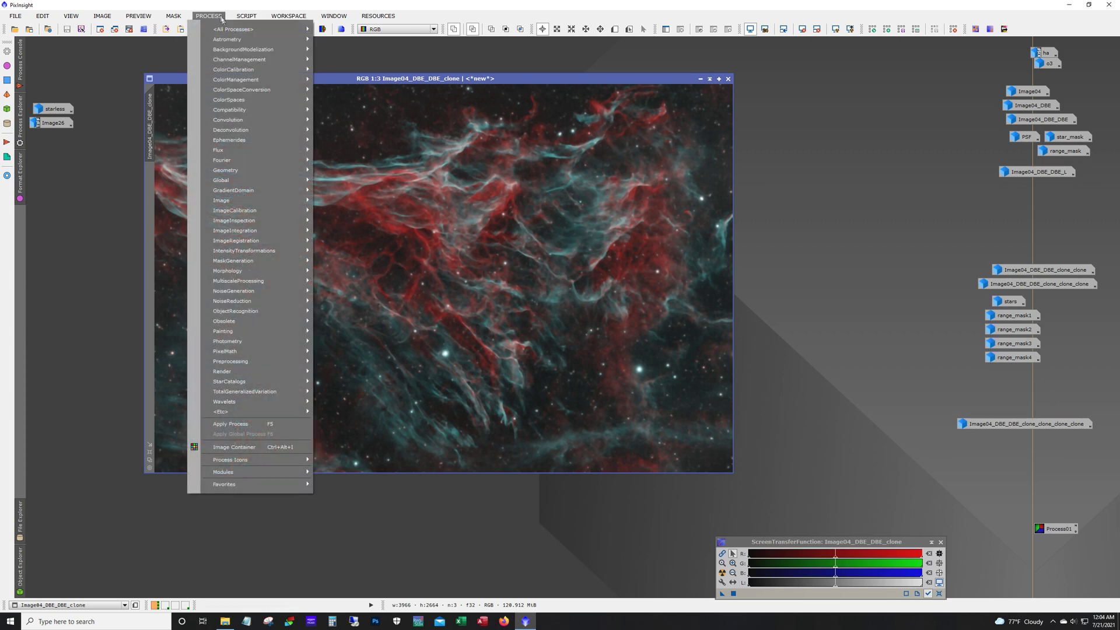
mouse_move(234, 29)
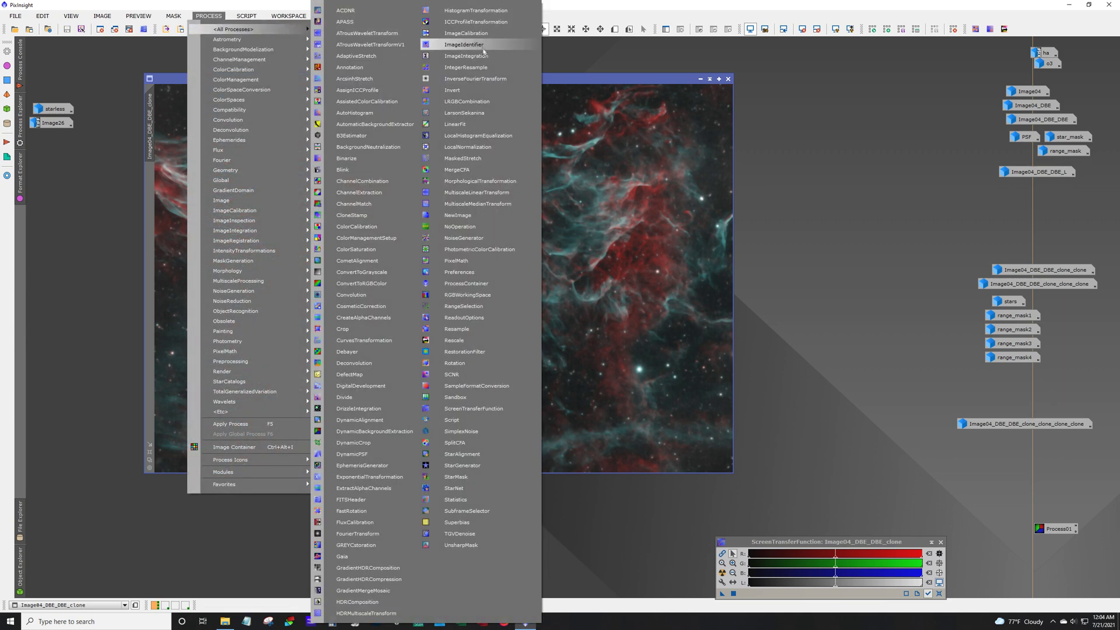
left_click(477, 102)
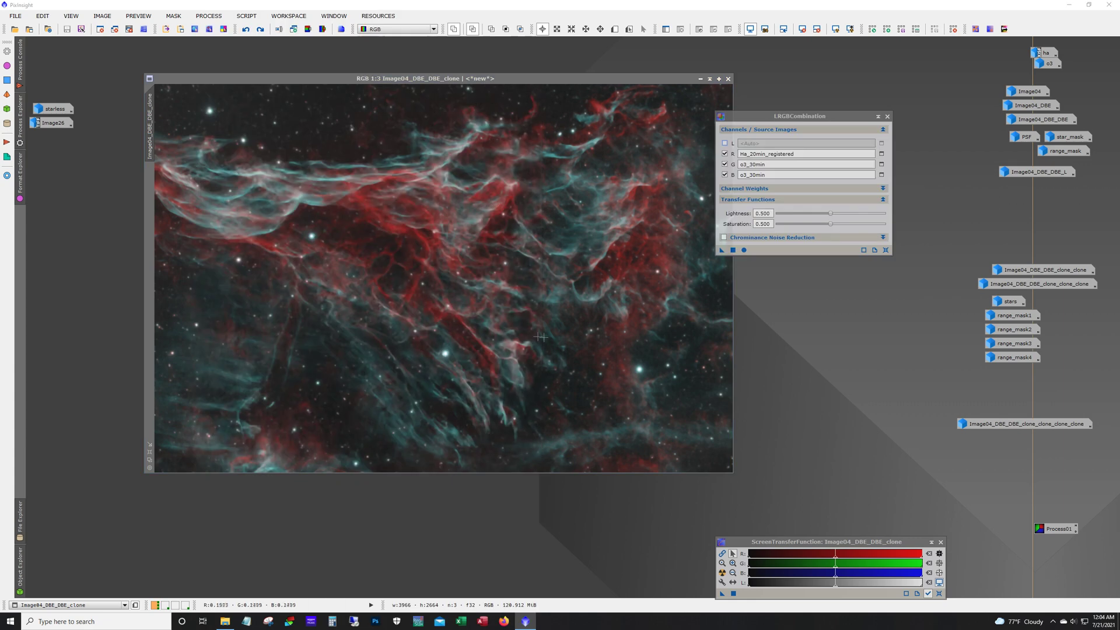
left_click(885, 250)
left_click(724, 153)
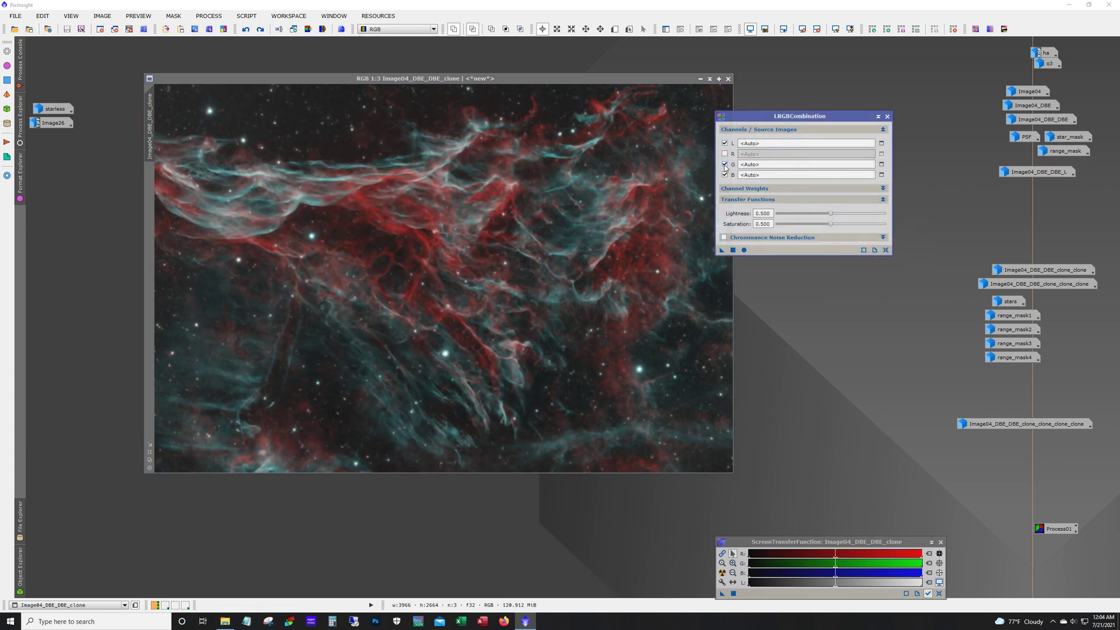
left_click(724, 164)
left_click(724, 174)
left_click_drag(1049, 172, 840, 149)
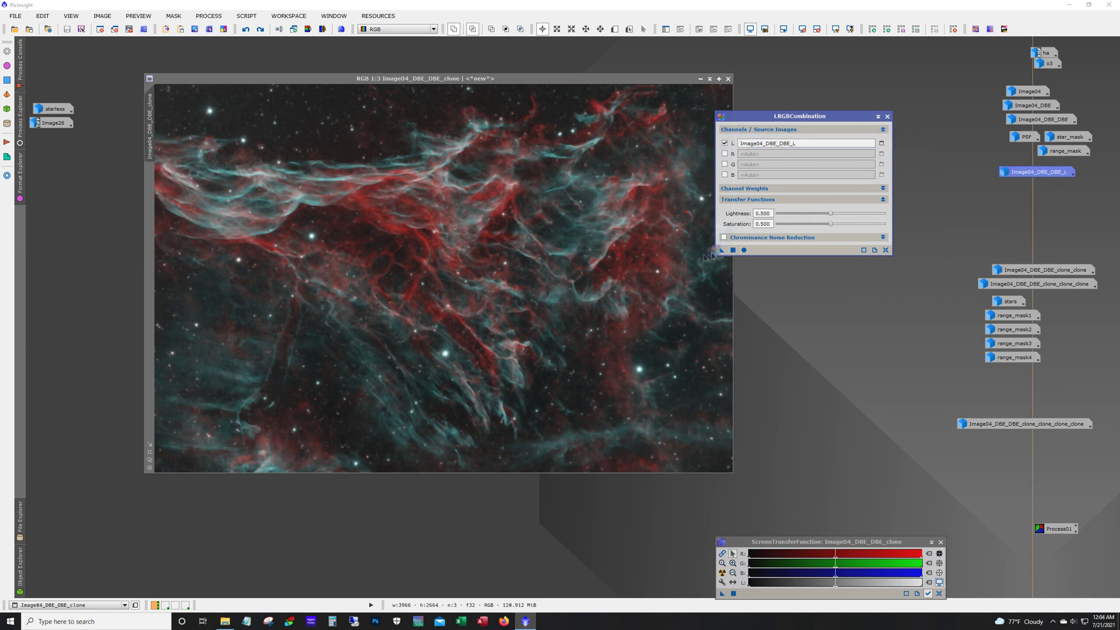
Apply the combination to Image04_DBE_DBE_clone, then minimise the combined image
left_click_drag(721, 249, 599, 255)
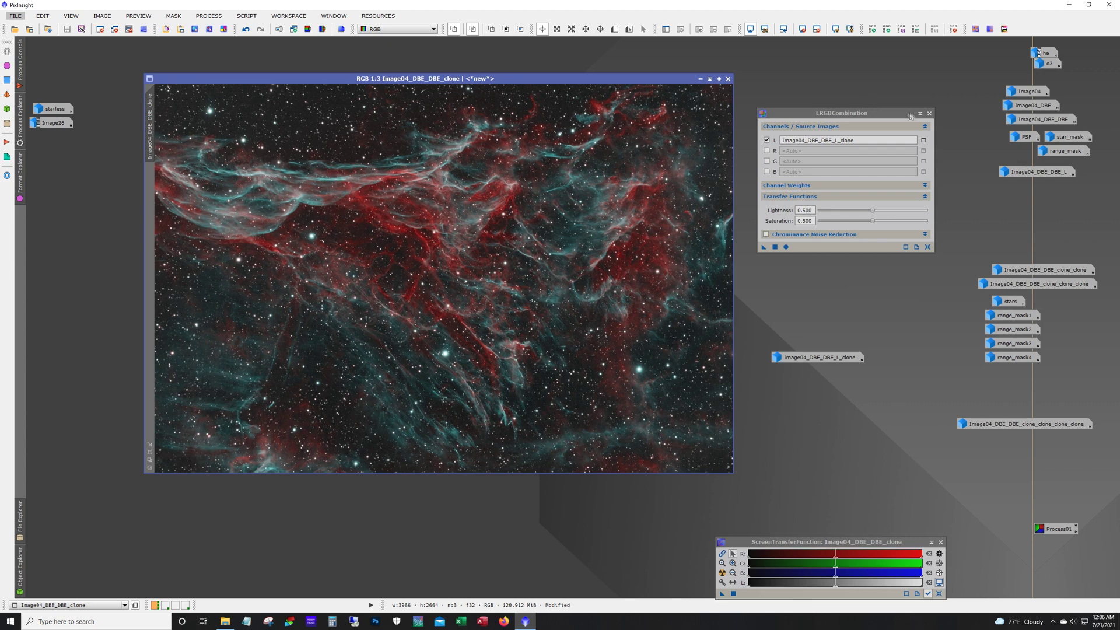
left_click(930, 113)
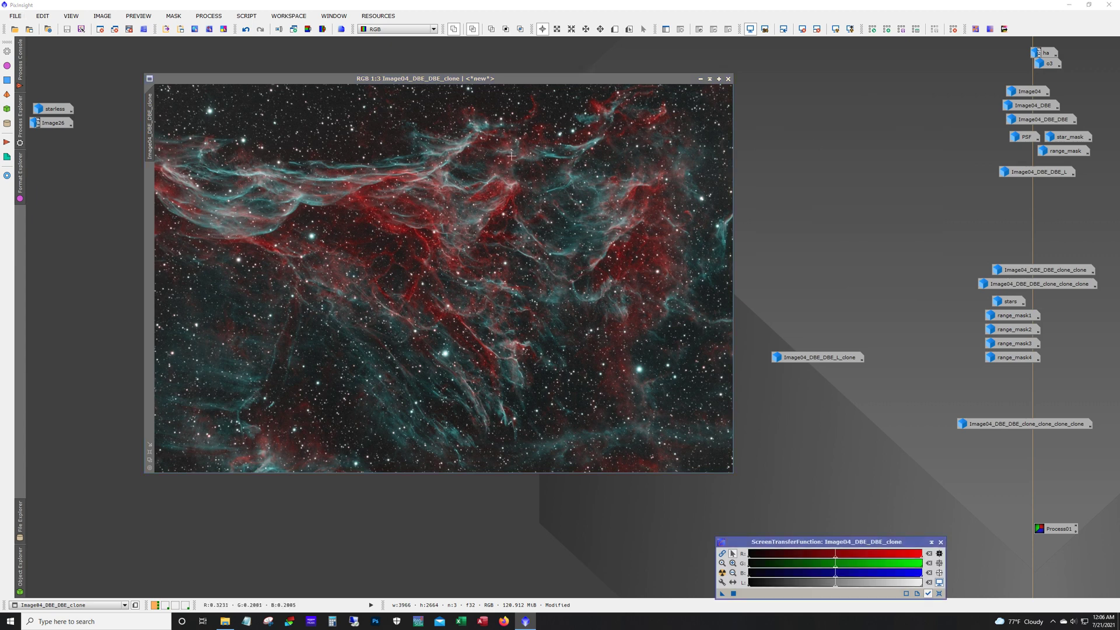
left_click(699, 80)
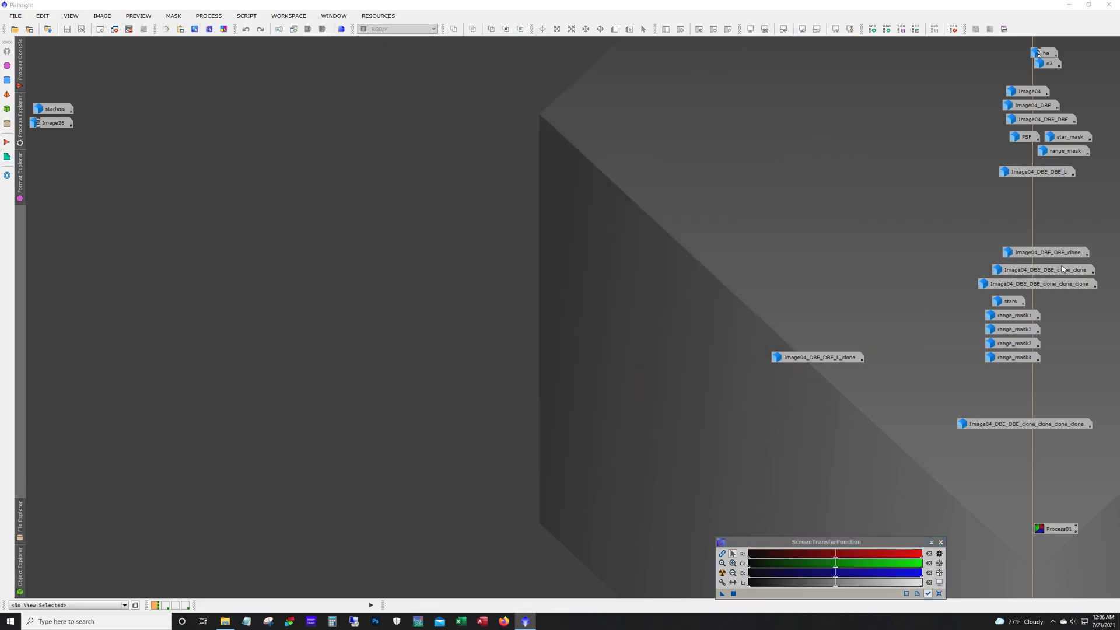
Open Image04_DBE_DBE_clone_clone and the stars image, shifting the stars window up-right
double_click(1039, 270)
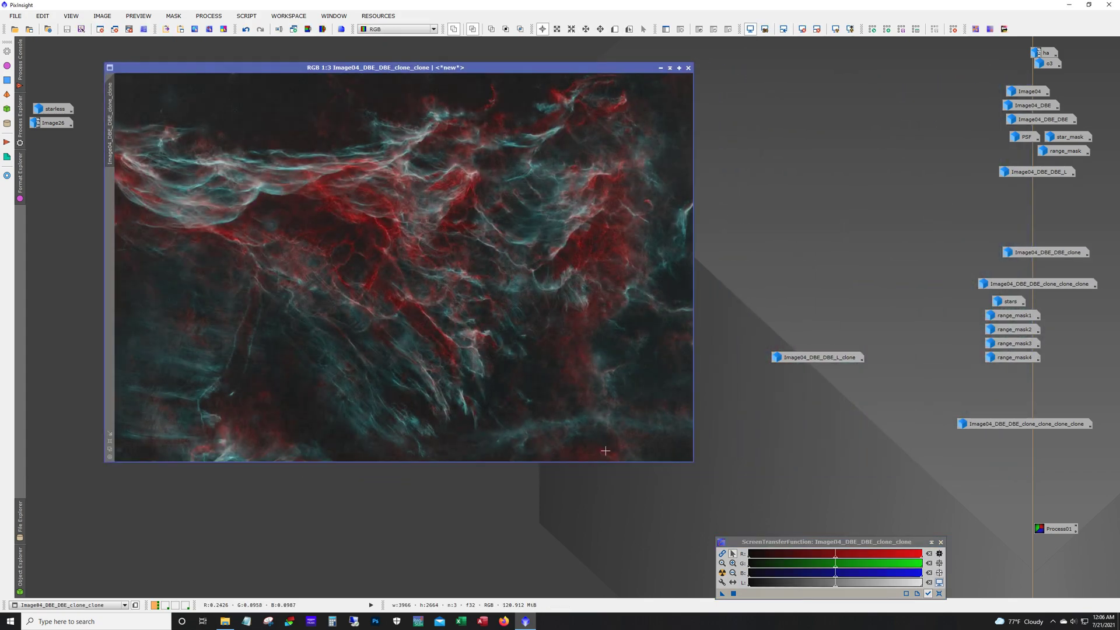
double_click(993, 302)
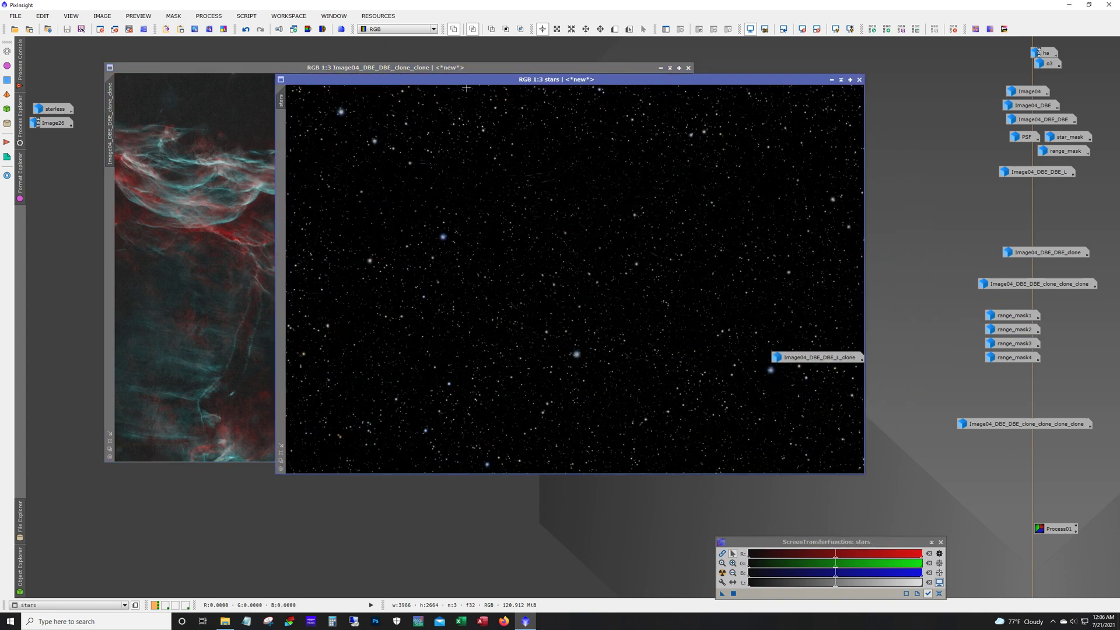
left_click_drag(472, 82, 494, 70)
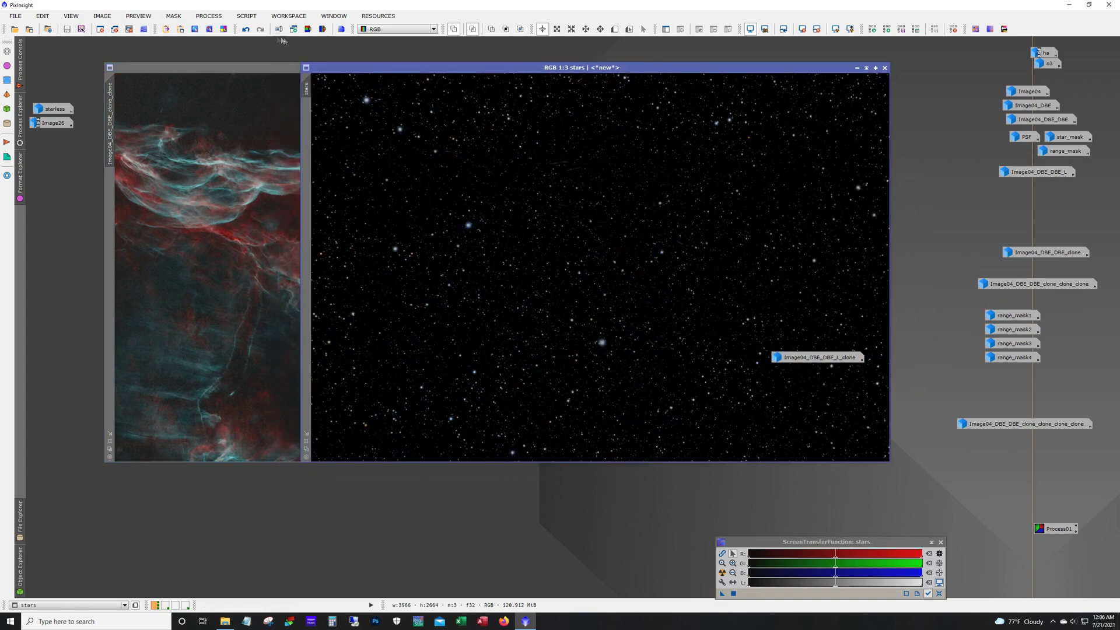
Undo the stars image three steps back to star_mask1, white stars on black
left_click(245, 30)
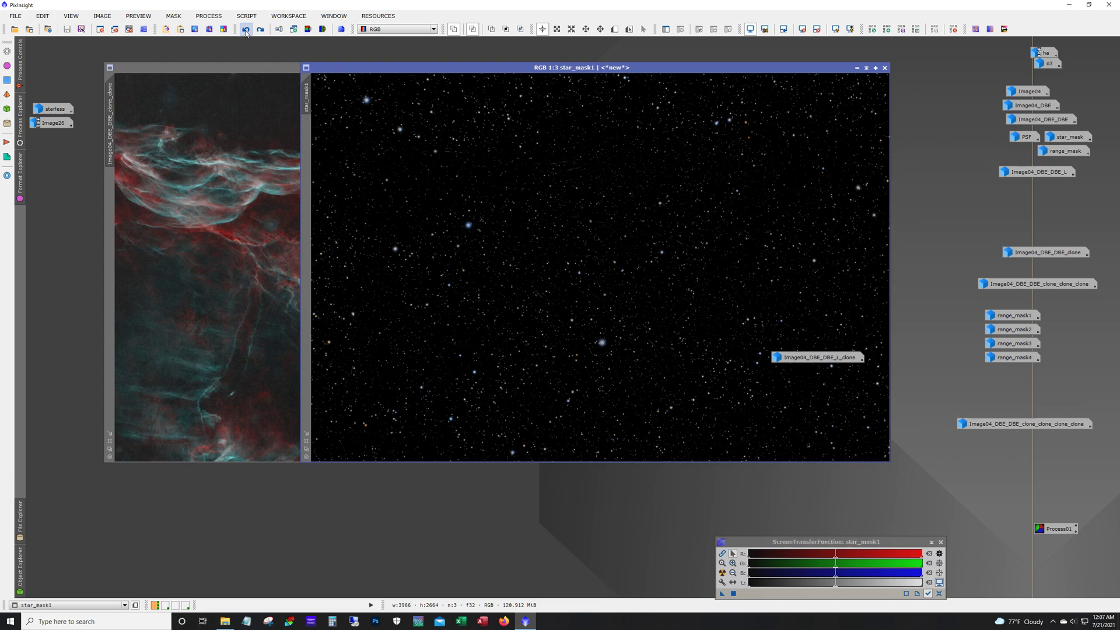
left_click(246, 30)
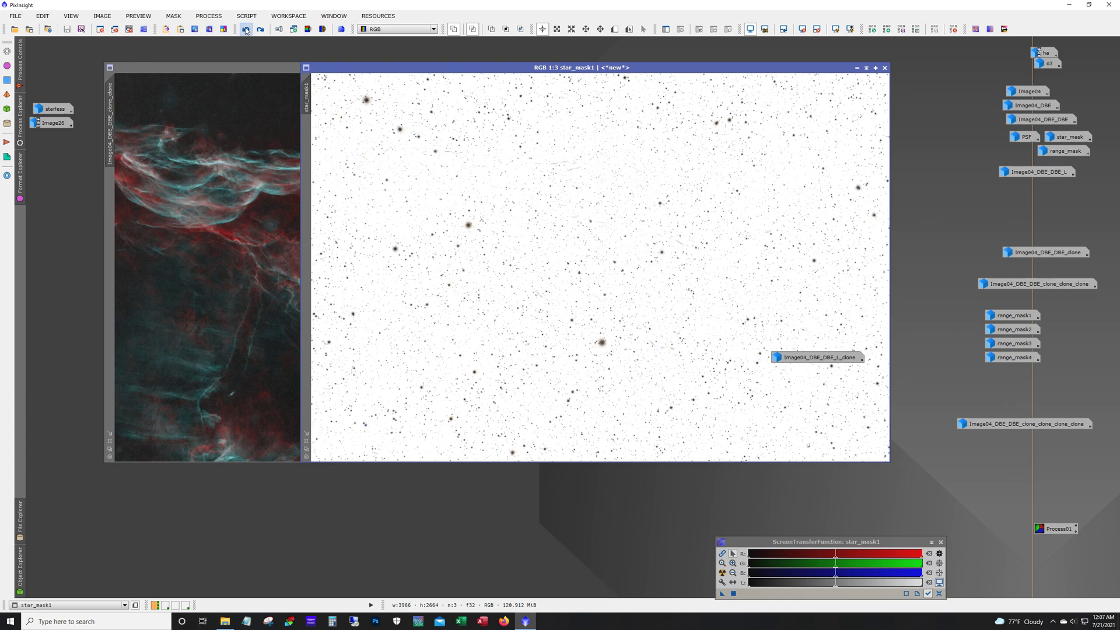
left_click(246, 30)
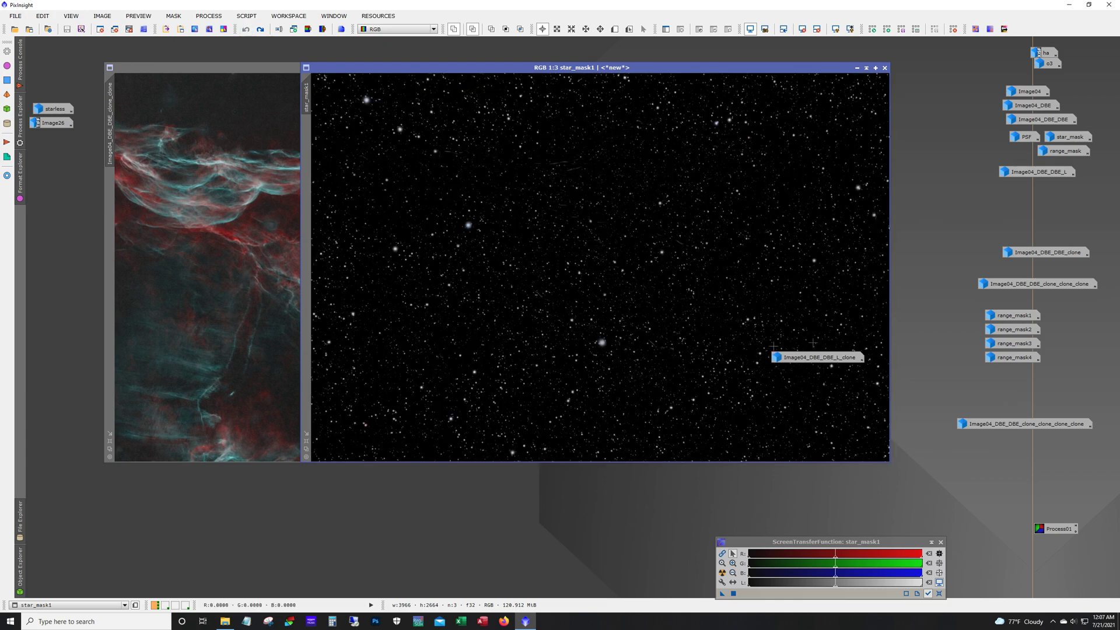
left_click_drag(816, 357, 875, 494)
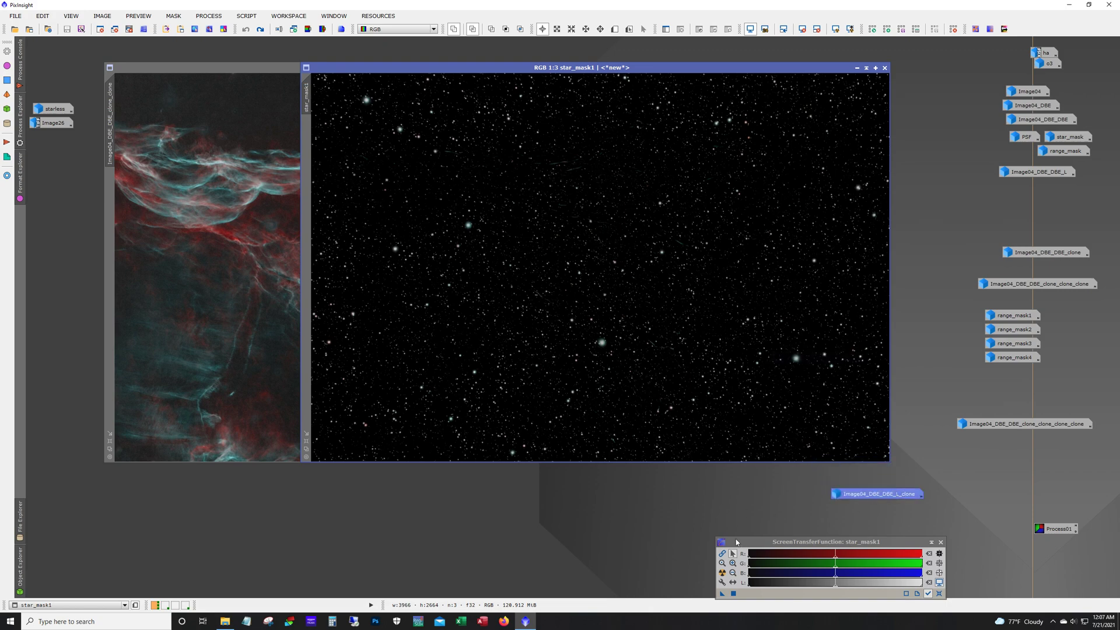
Redo star_mask1's eight history steps to the coloured stars version, then minimise it
left_click_drag(447, 70, 238, 181)
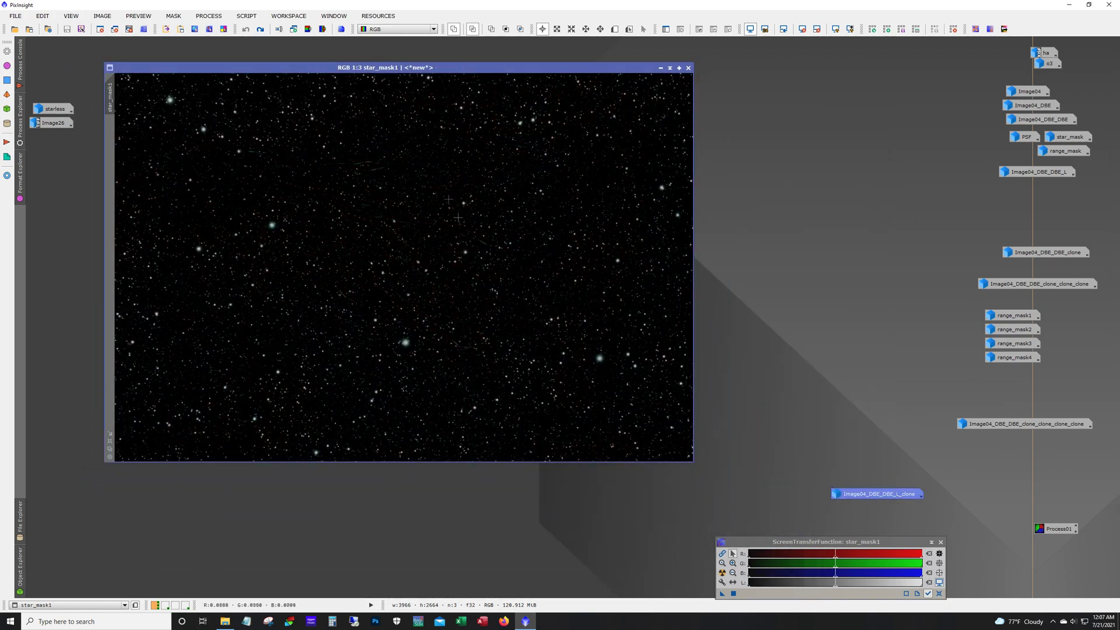
left_click(259, 29)
left_click(261, 33)
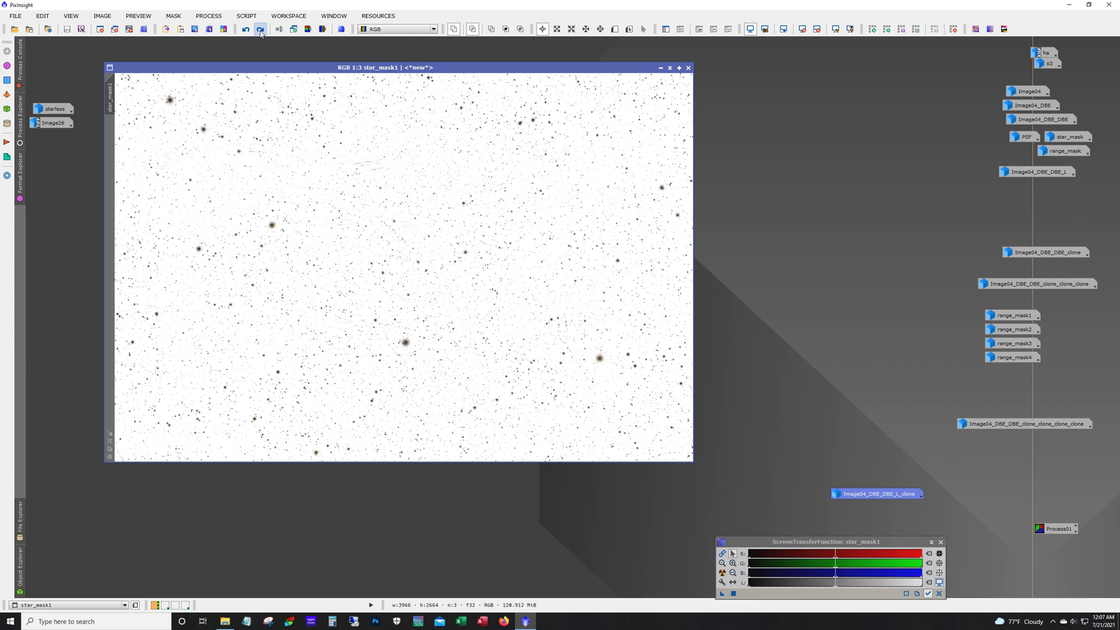
left_click(260, 33)
left_click(261, 33)
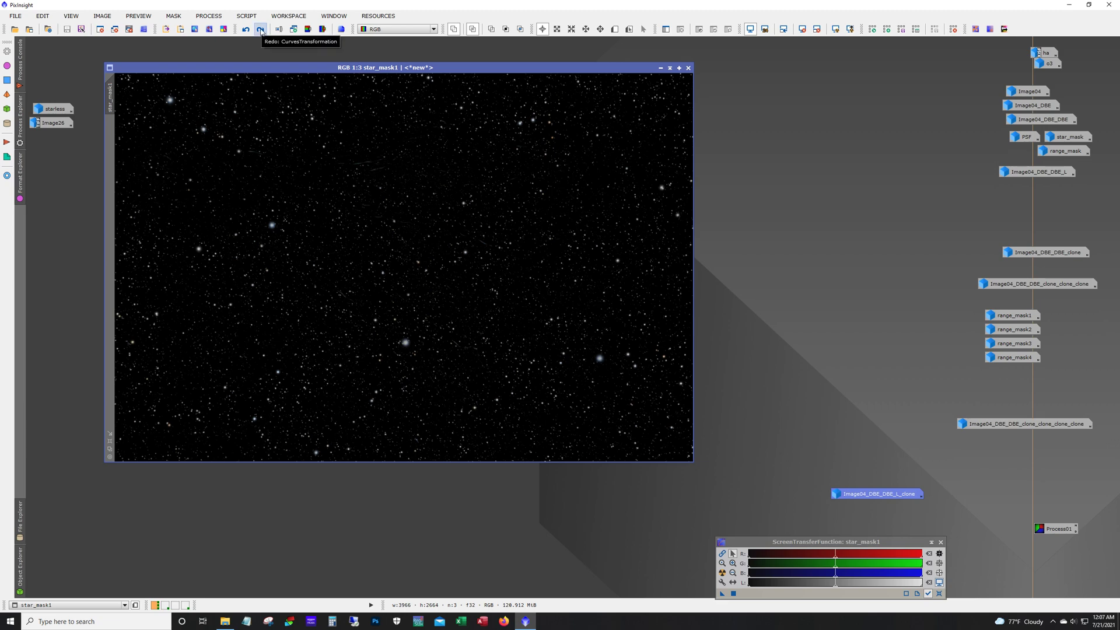
left_click(260, 31)
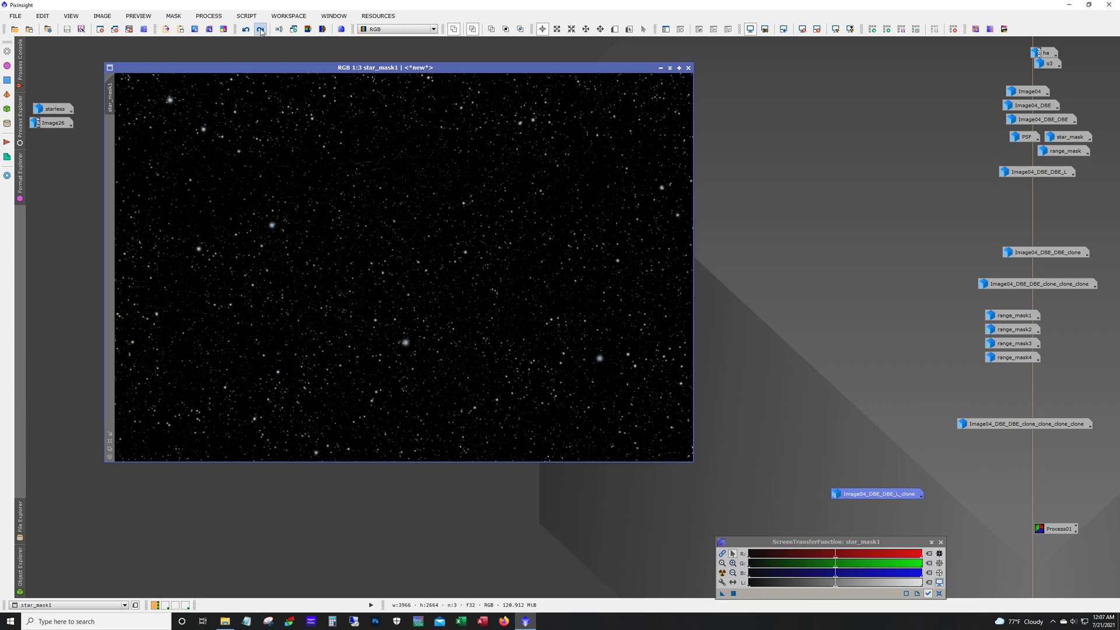
left_click(260, 31)
left_click(261, 31)
left_click(260, 31)
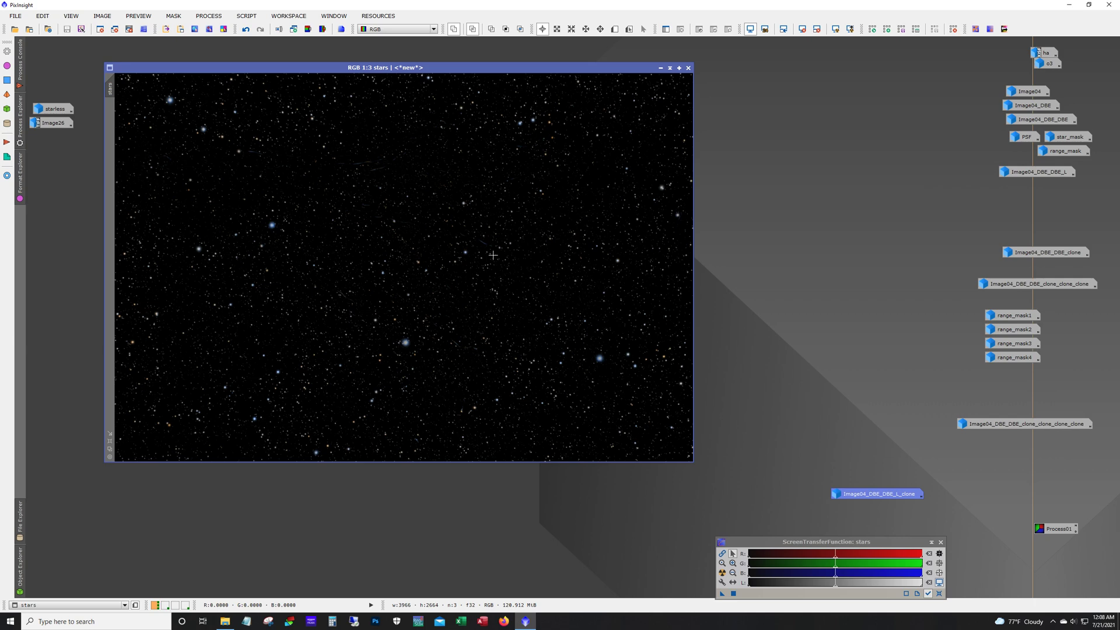
left_click(660, 67)
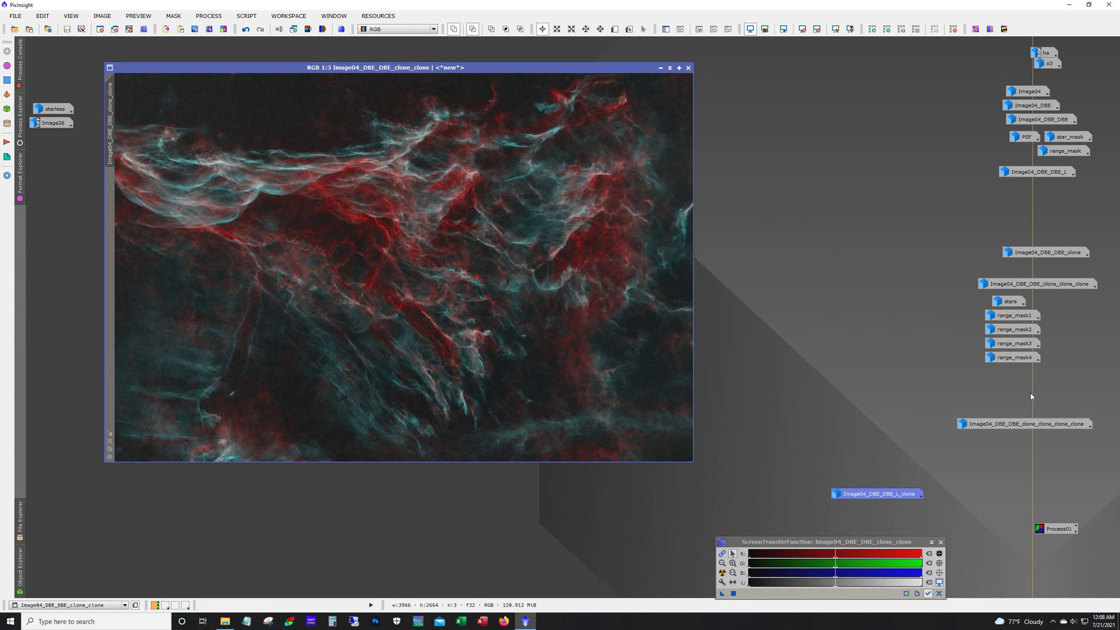
Open range_mask1, range_mask2, range_mask3 and range_mask4 to inspect them
mouse_move(1025, 330)
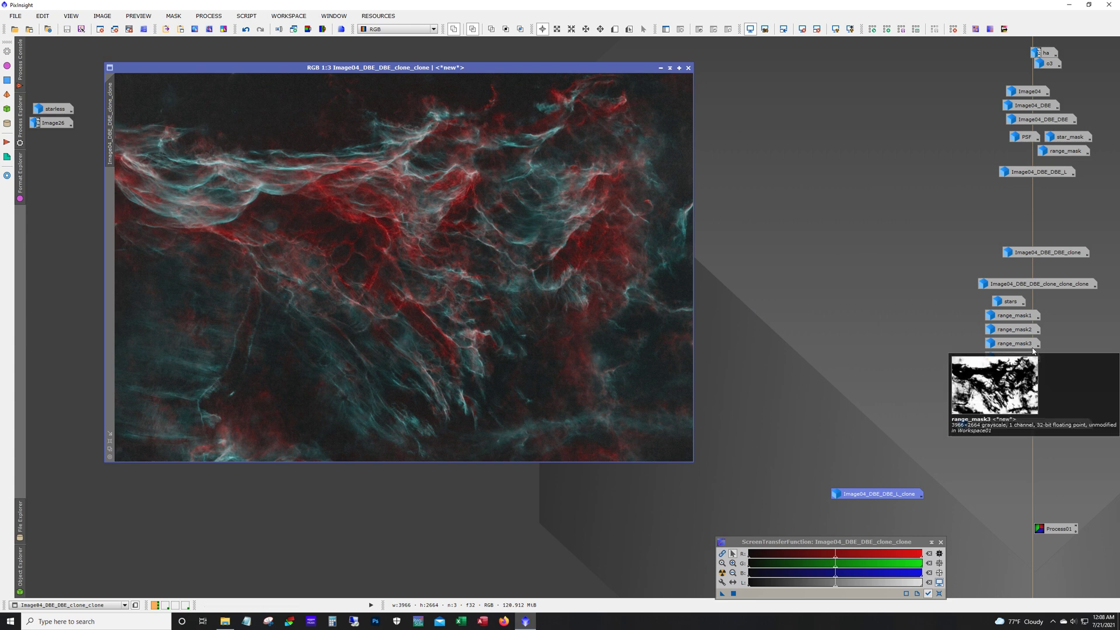
double_click(1015, 316)
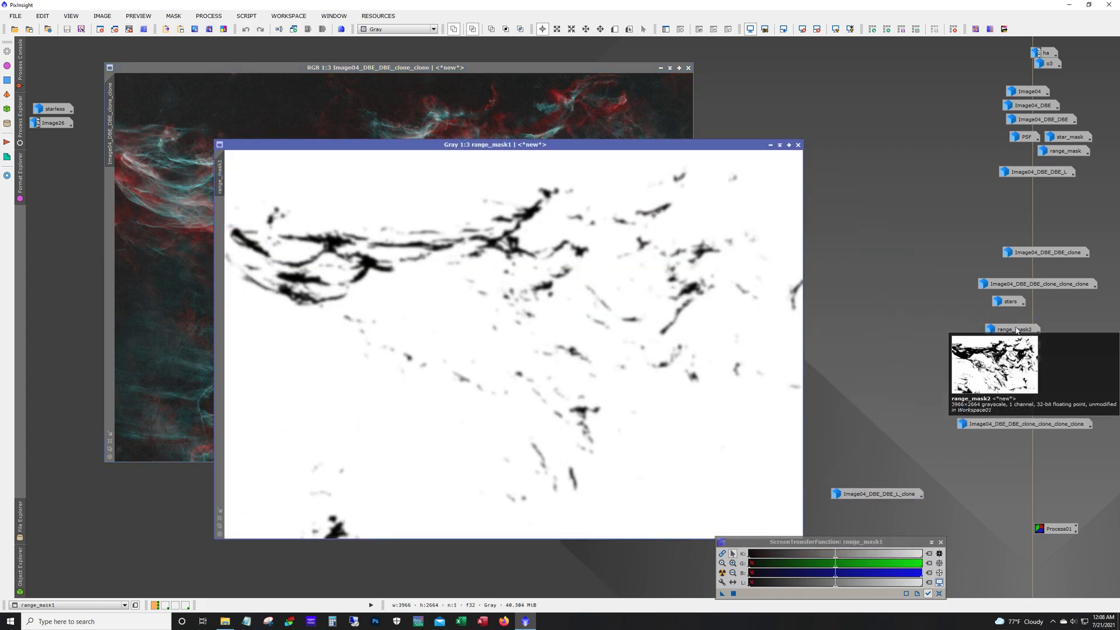
double_click(1013, 330)
double_click(1003, 344)
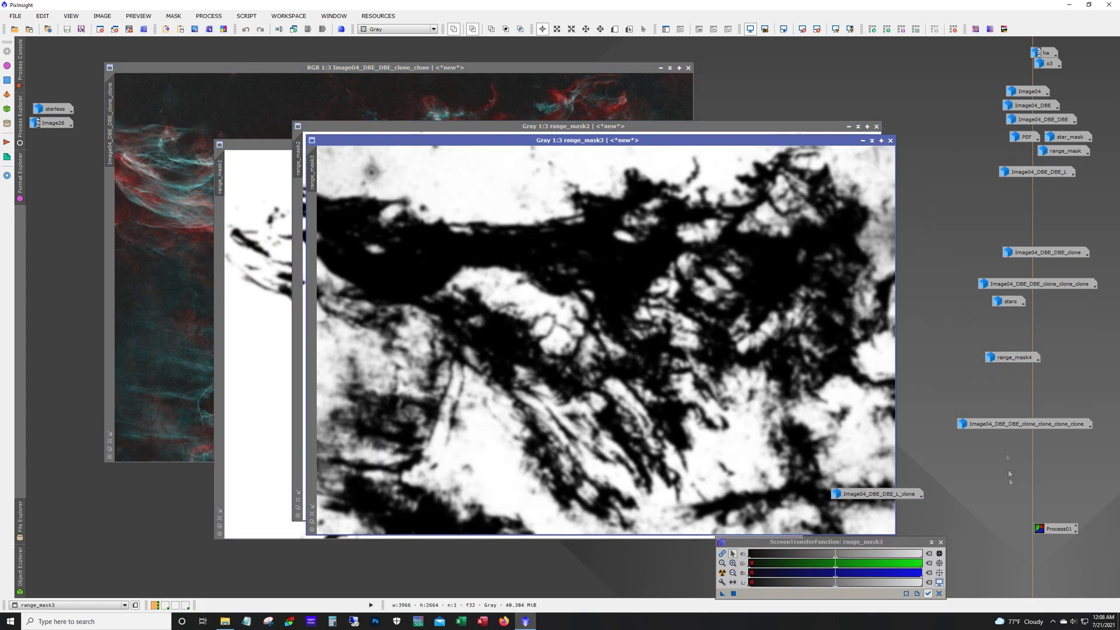
double_click(1013, 357)
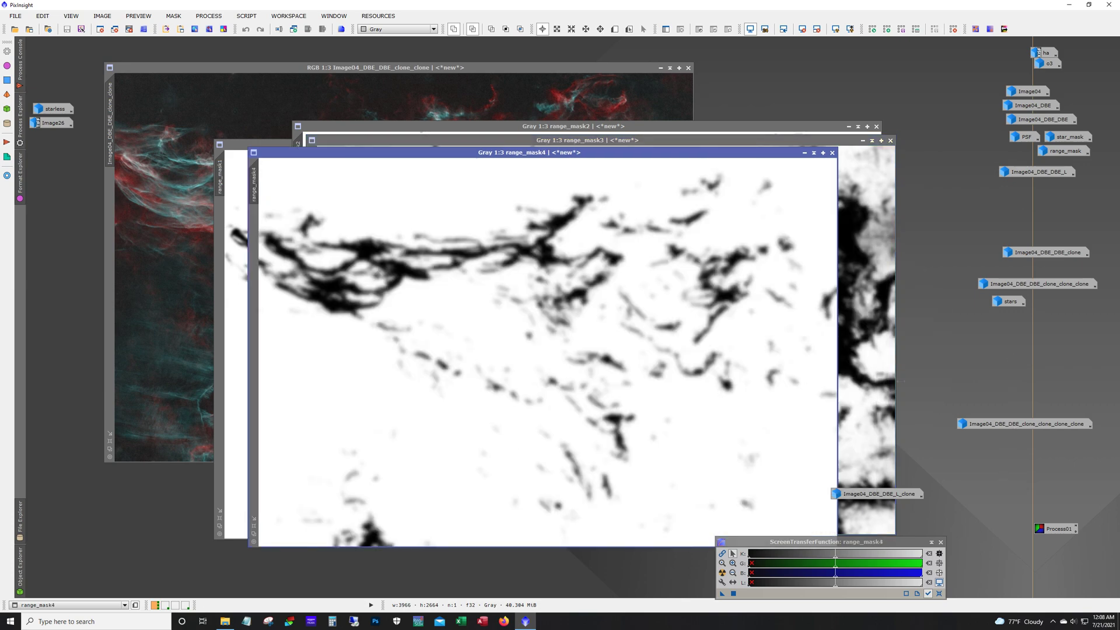
Minimise the four range masks and the Image04_DBE_DBE_clone_clone image
left_click(805, 153)
left_click(862, 140)
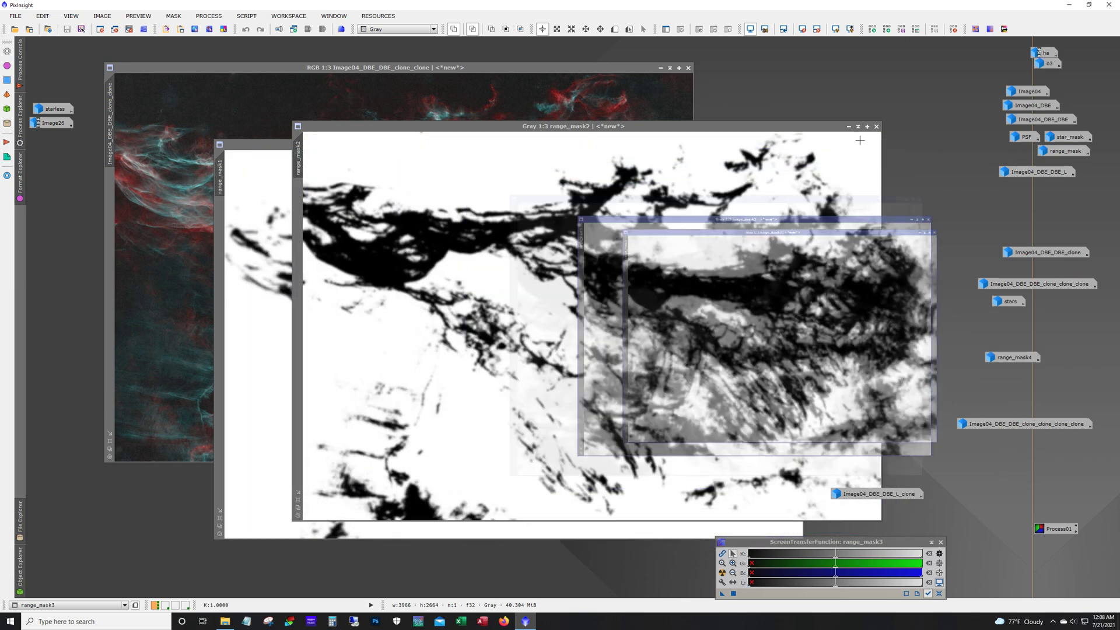
left_click(849, 126)
left_click(771, 144)
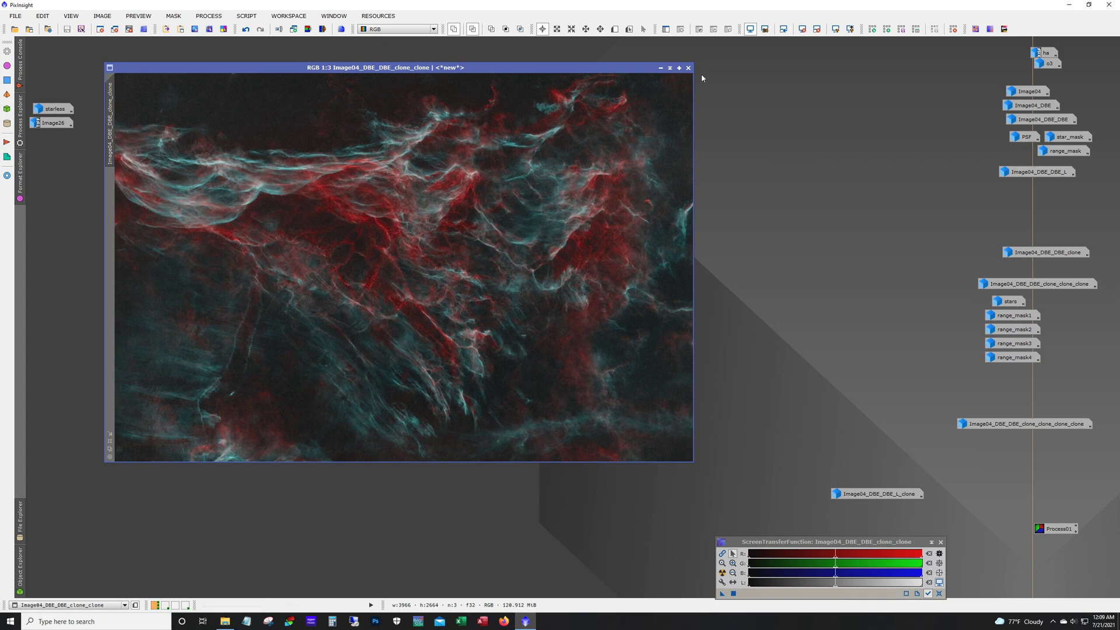
left_click(661, 68)
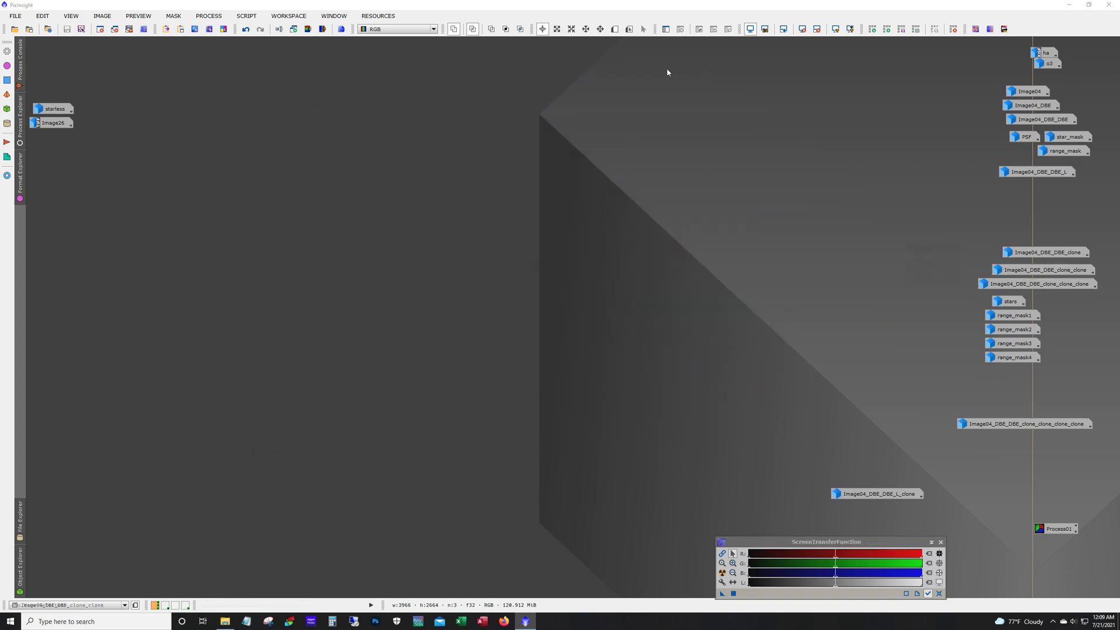
Open the two cloned nebula images and move the front one aside
double_click(1045, 270)
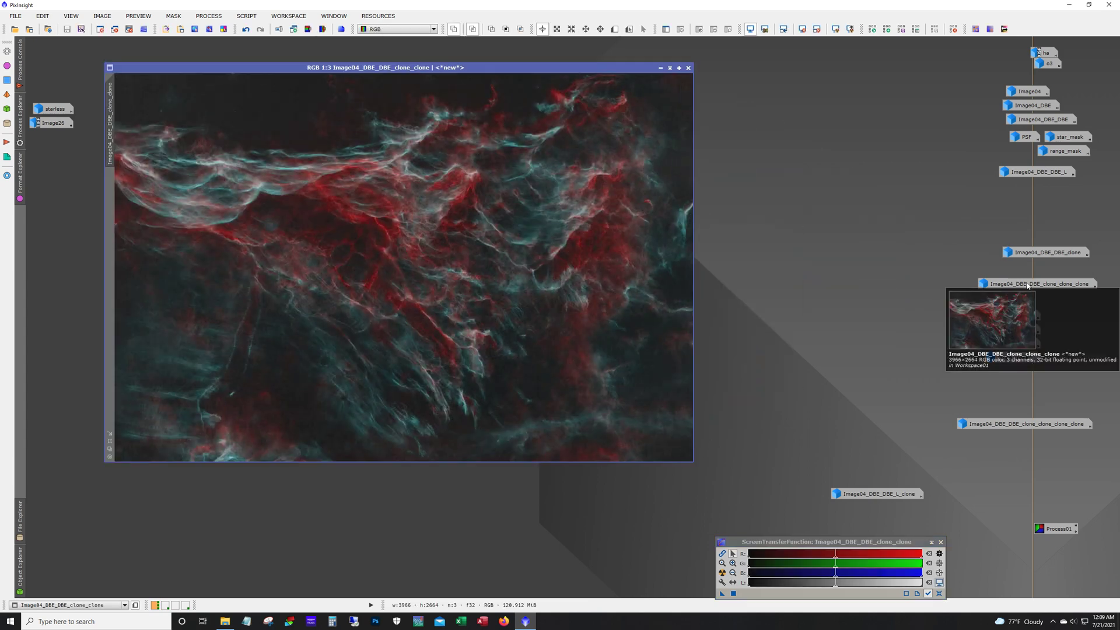
double_click(1027, 284)
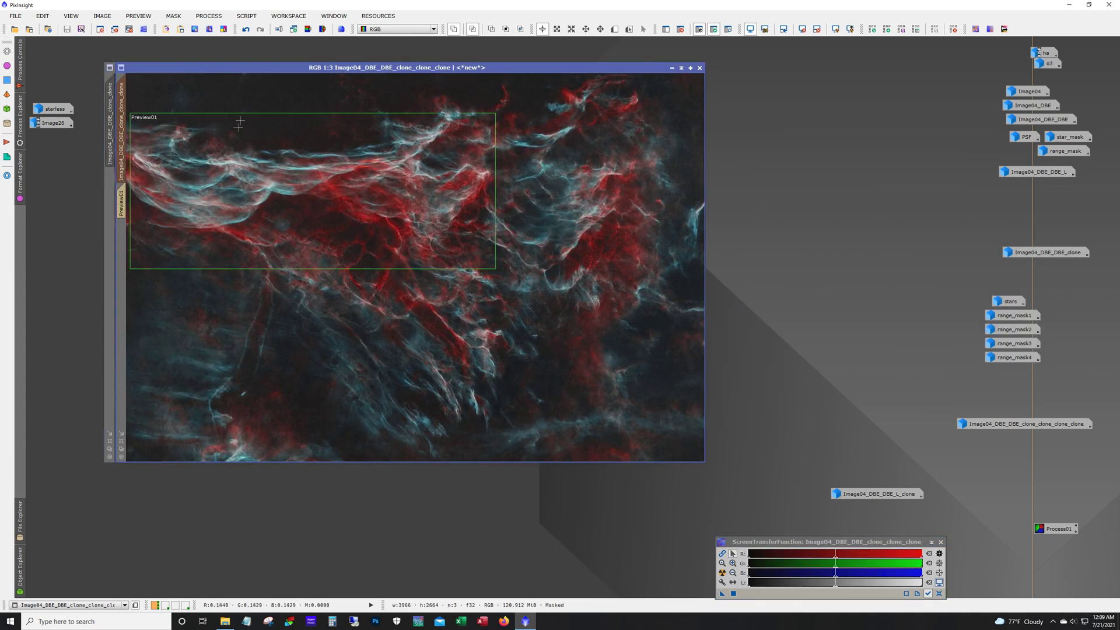
left_click_drag(278, 66, 470, 71)
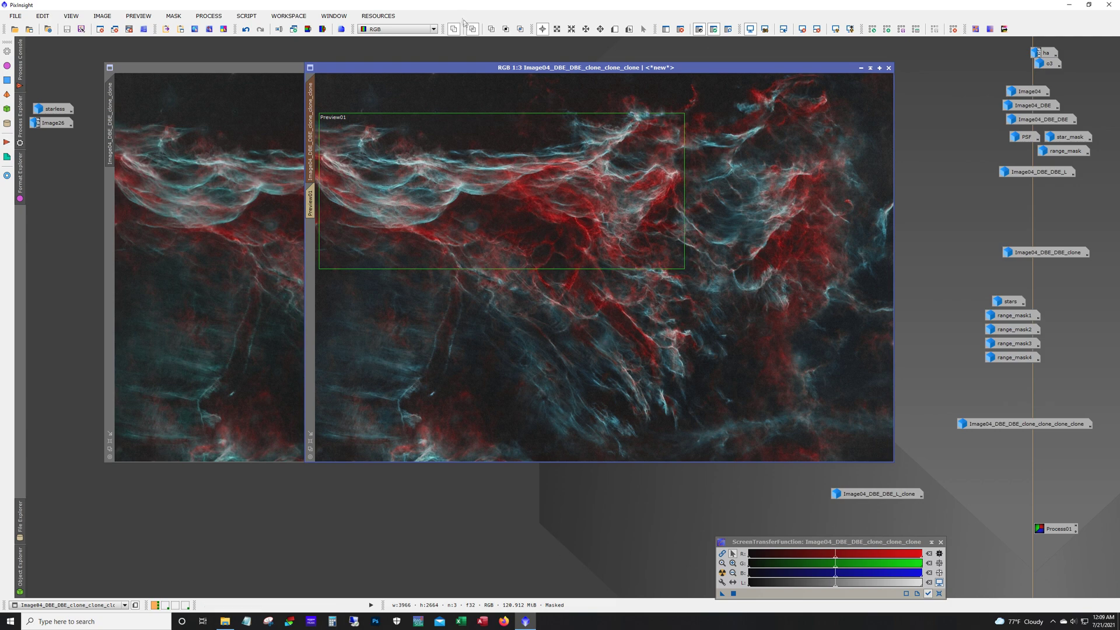
Inspect Preview01 at full scale, check range_mask4, then return to the full image view
left_click(313, 209)
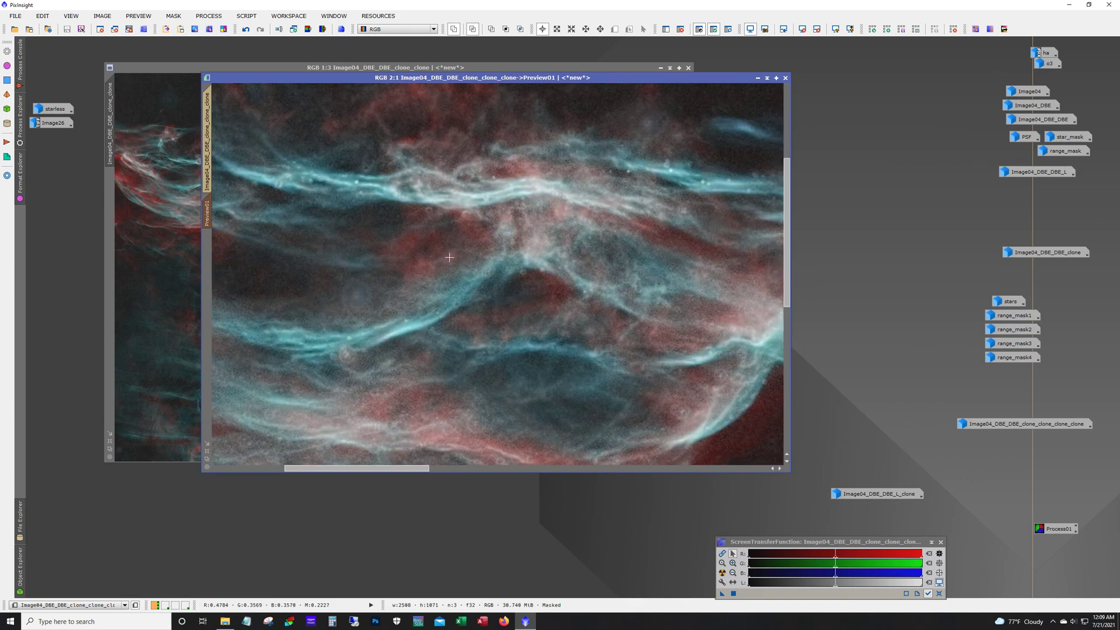
double_click(1015, 359)
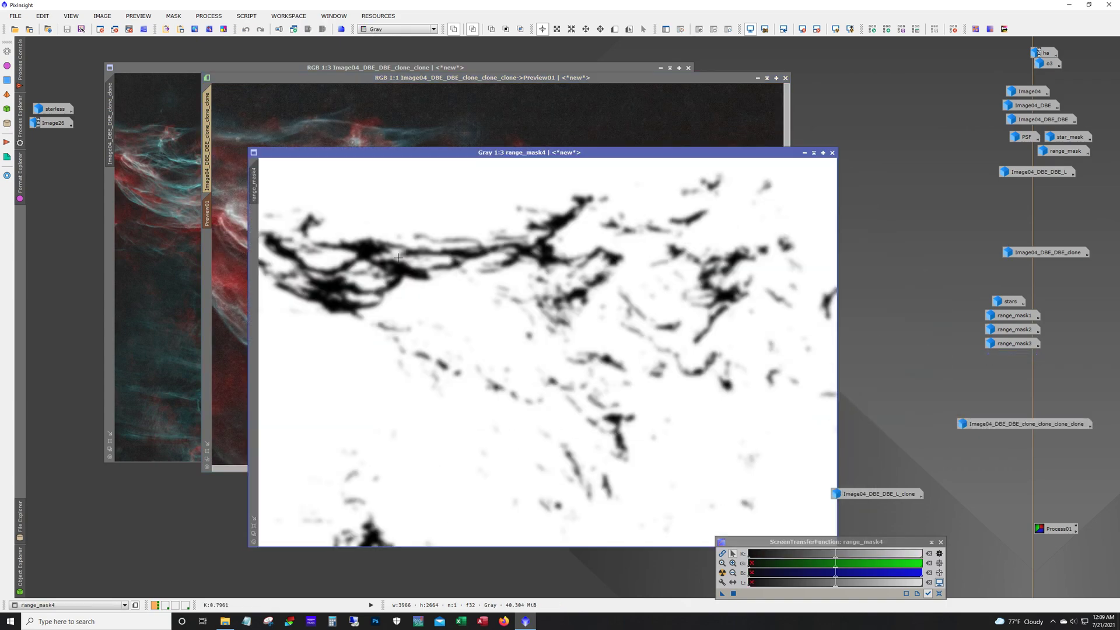
left_click(804, 152)
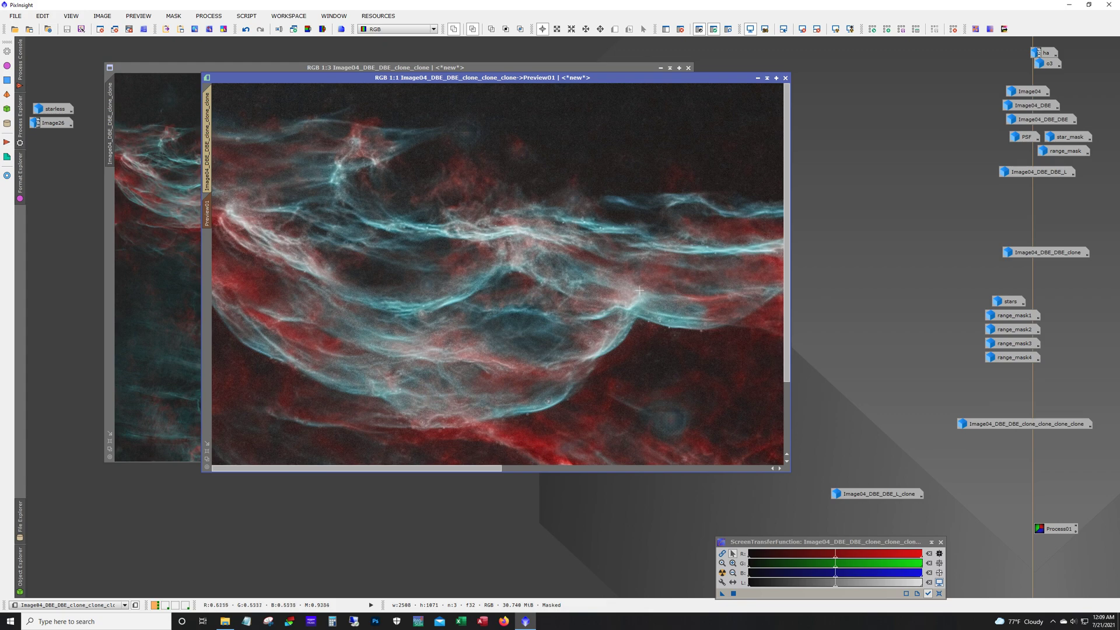
left_click_drag(470, 467, 753, 483)
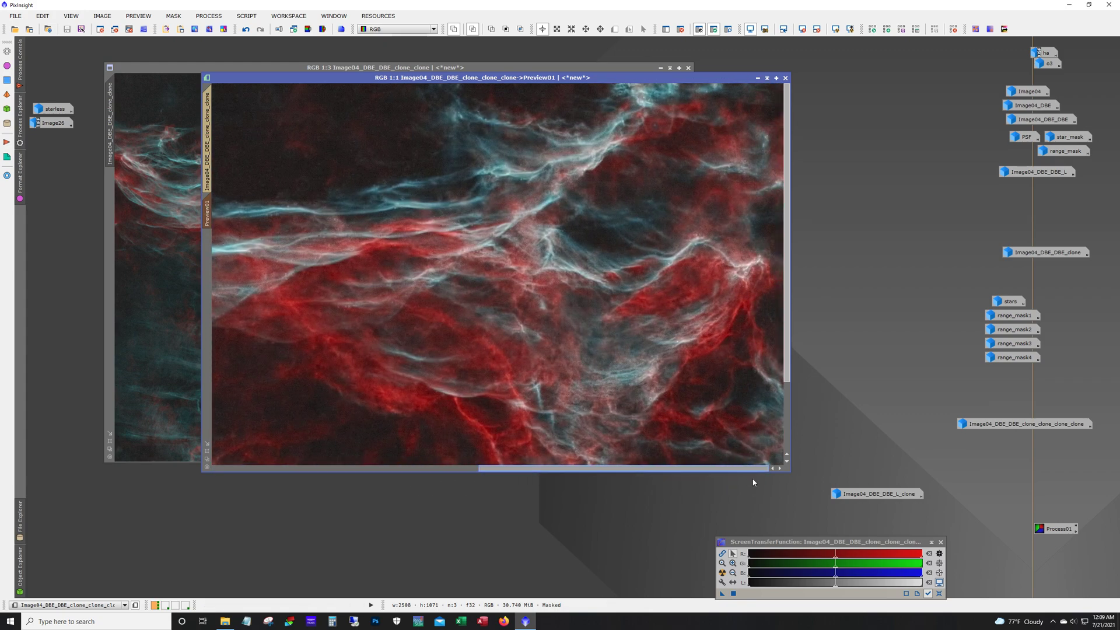
left_click(208, 120)
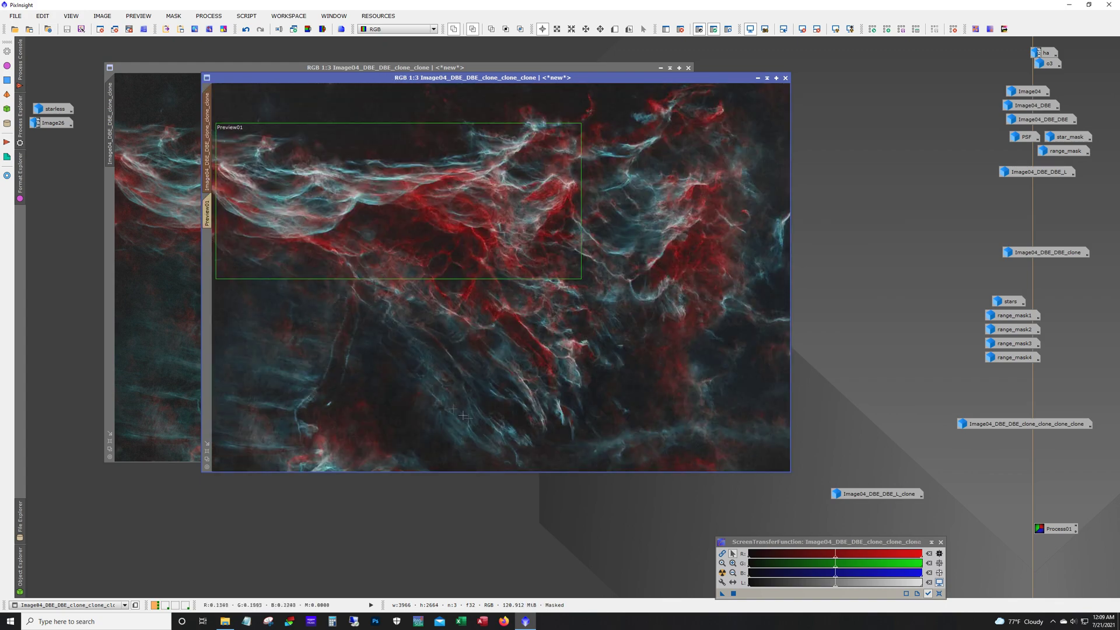
scroll(459, 373, "down", 1)
scroll(459, 372, "up", 1)
key("alt")
Minimise both clones, review the starless_v2+stars_clone PixelMath expression, and open the starless image
left_click(757, 77)
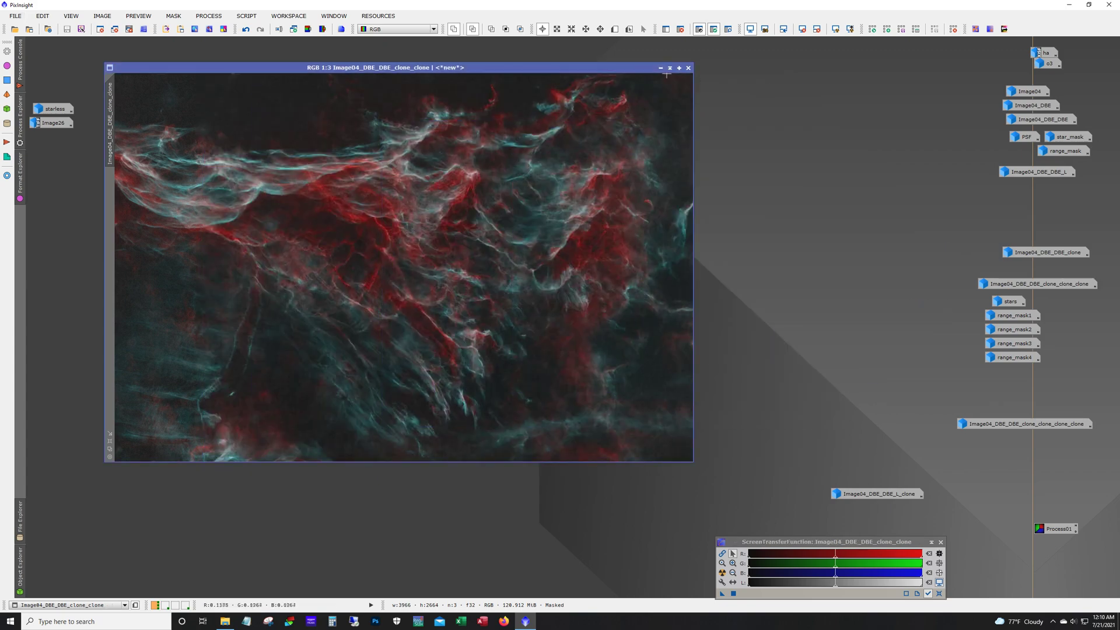
left_click(661, 68)
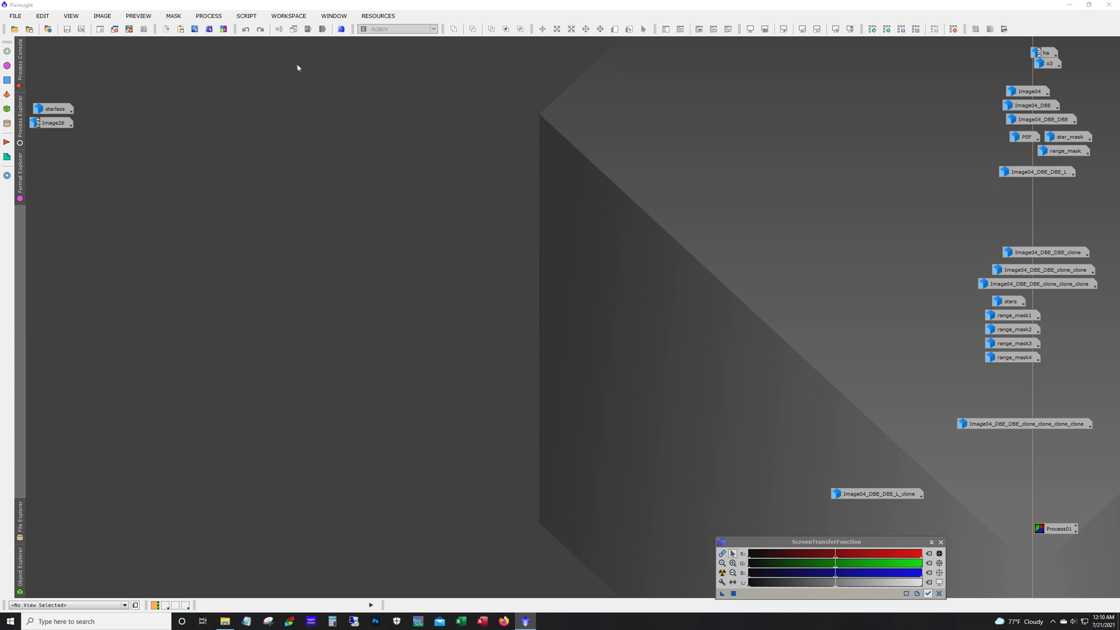
left_click(208, 16)
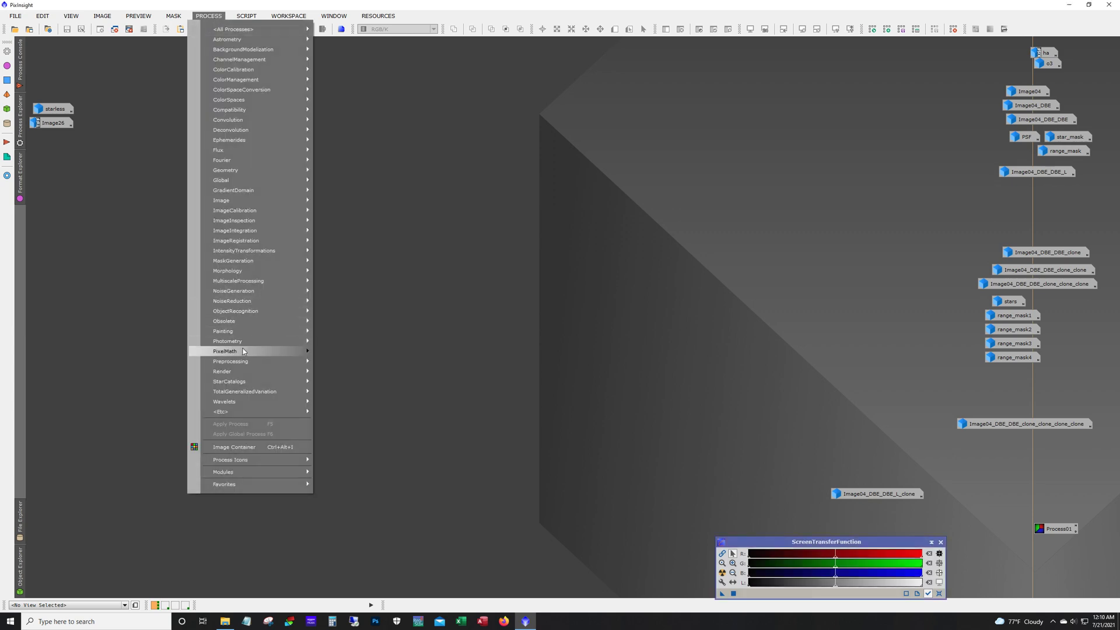
mouse_move(244, 351)
left_click(343, 351)
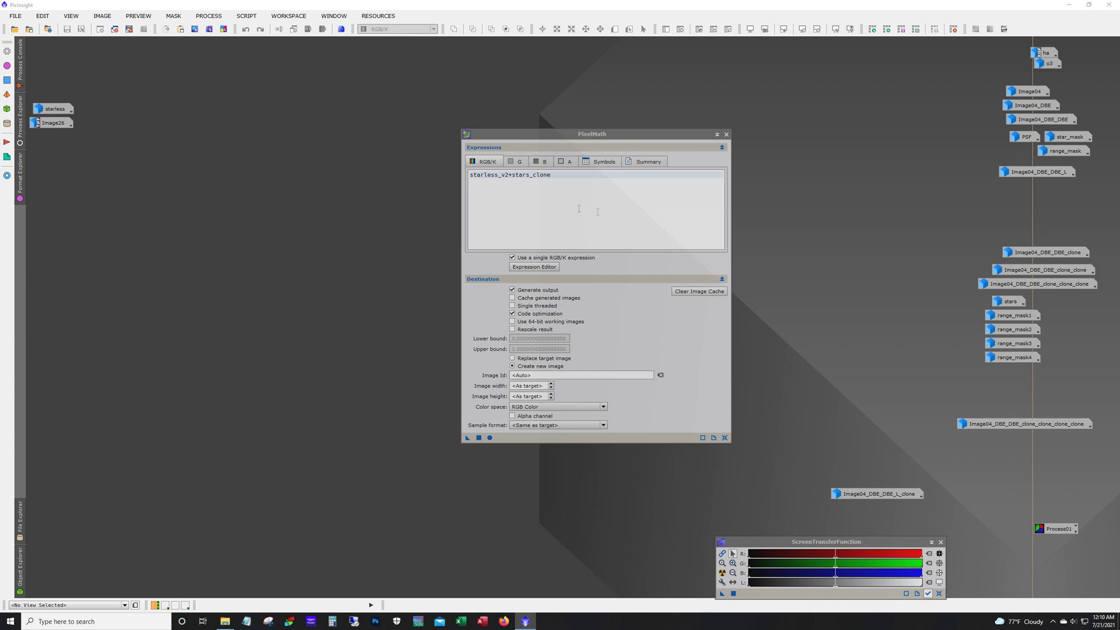
left_click(727, 134)
double_click(67, 109)
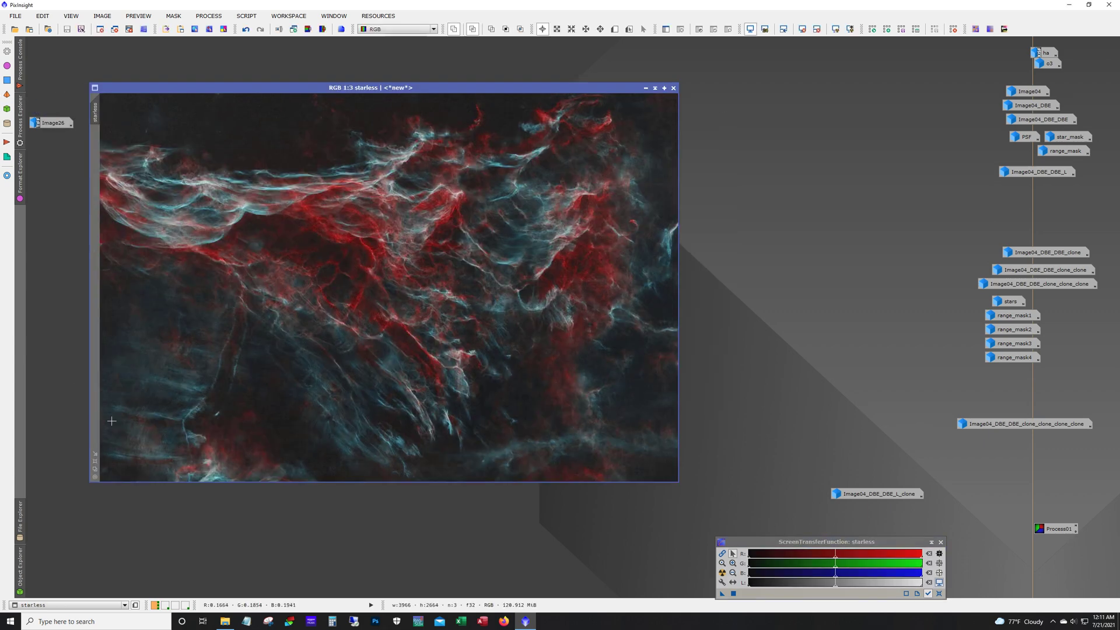
Open Image26 over the starless window for comparison, then switch to the second workspace
double_click(56, 126)
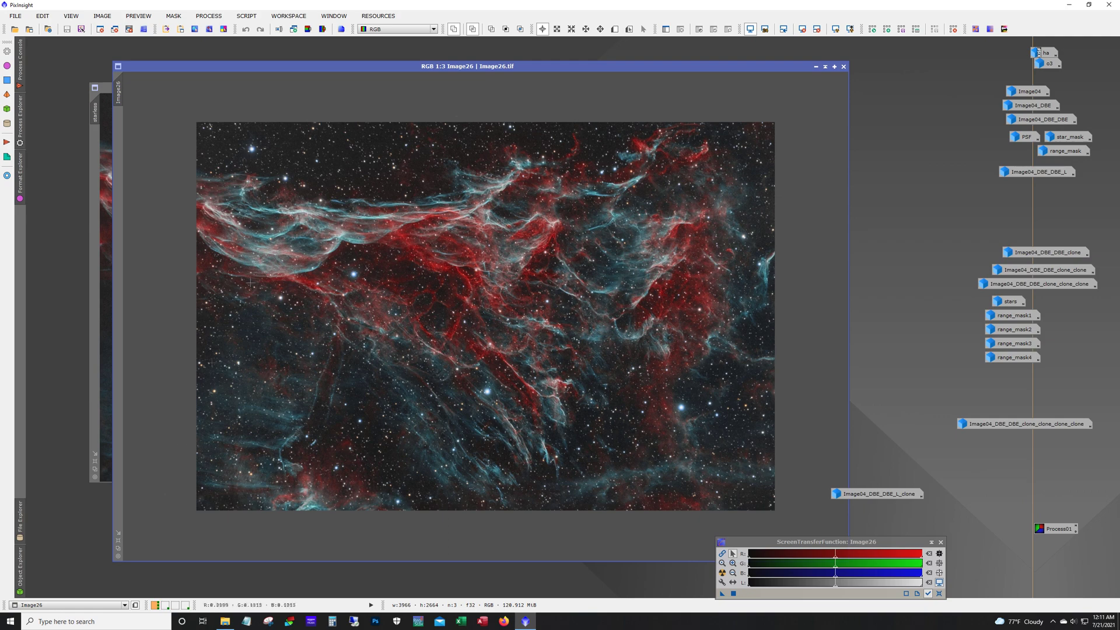
left_click_drag(542, 66, 506, 53)
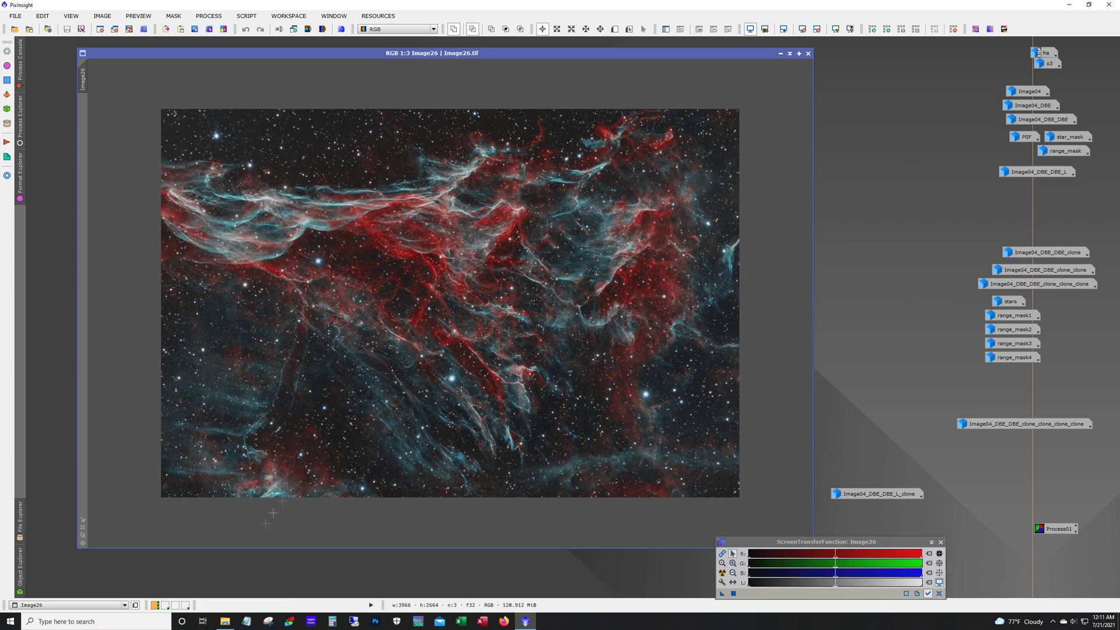
left_click(165, 605)
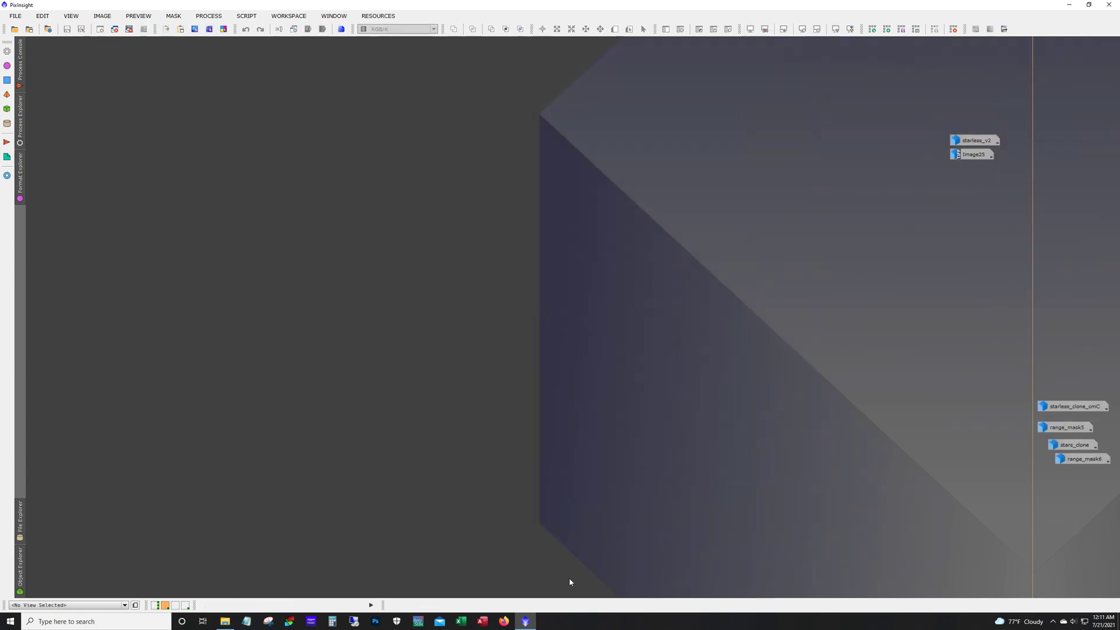
Open starless_v2, minimise Image26, and send the starless image to Workspace02
double_click(971, 141)
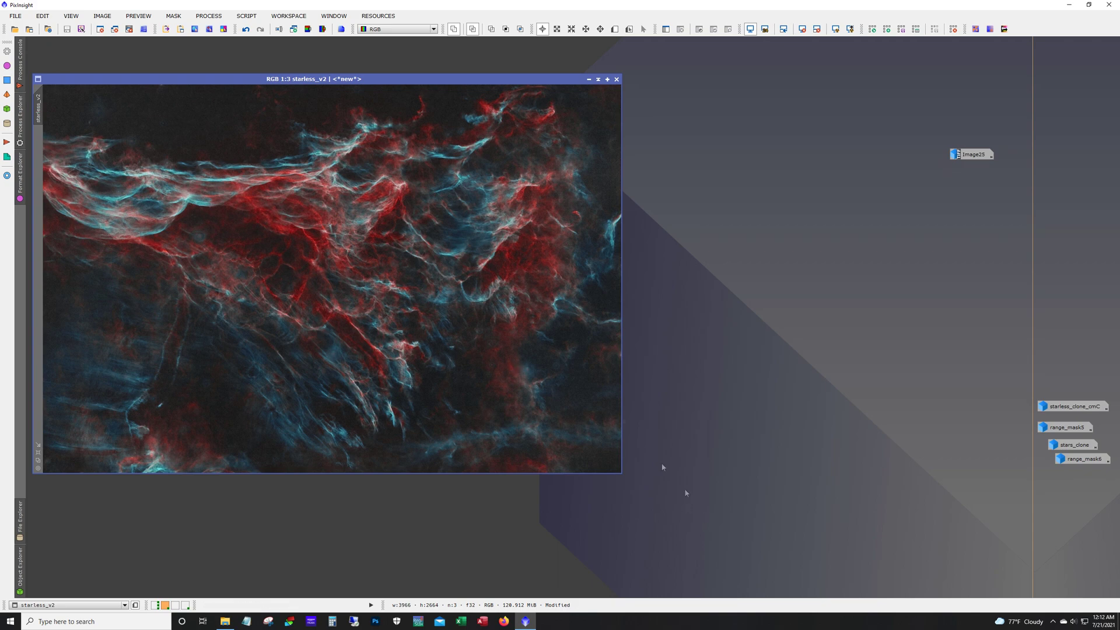
left_click(156, 605)
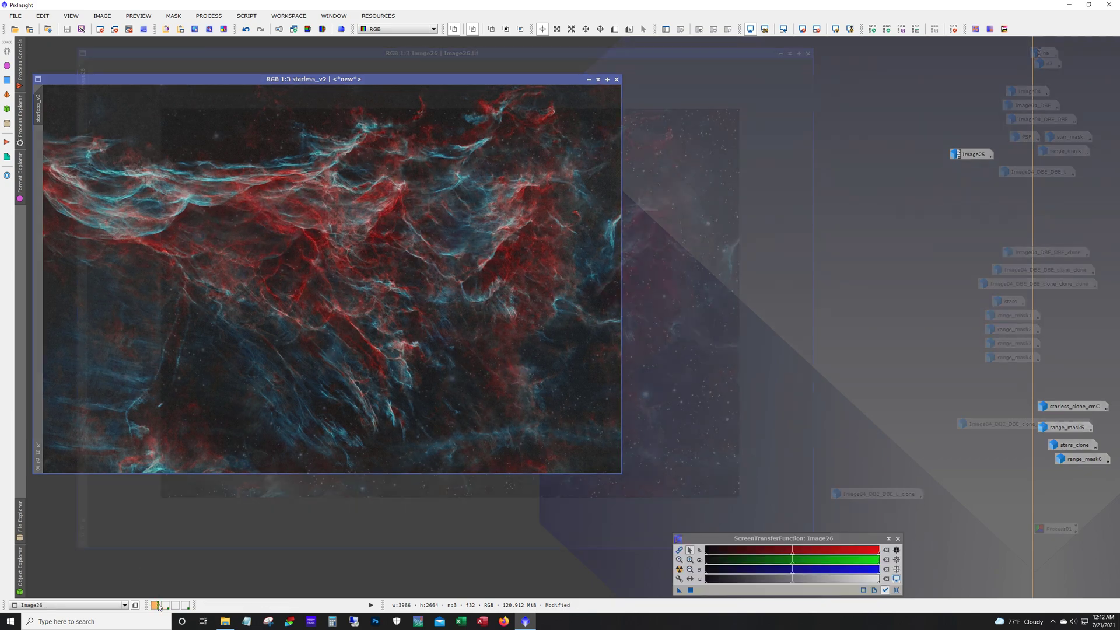
left_click(782, 53)
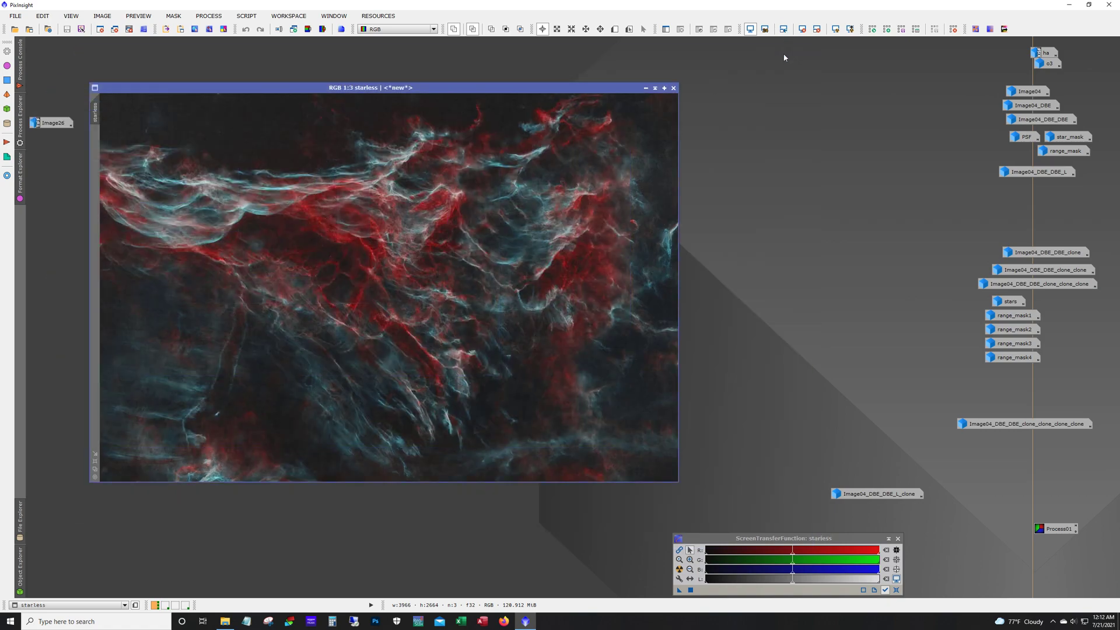
right_click(206, 88)
mouse_move(249, 94)
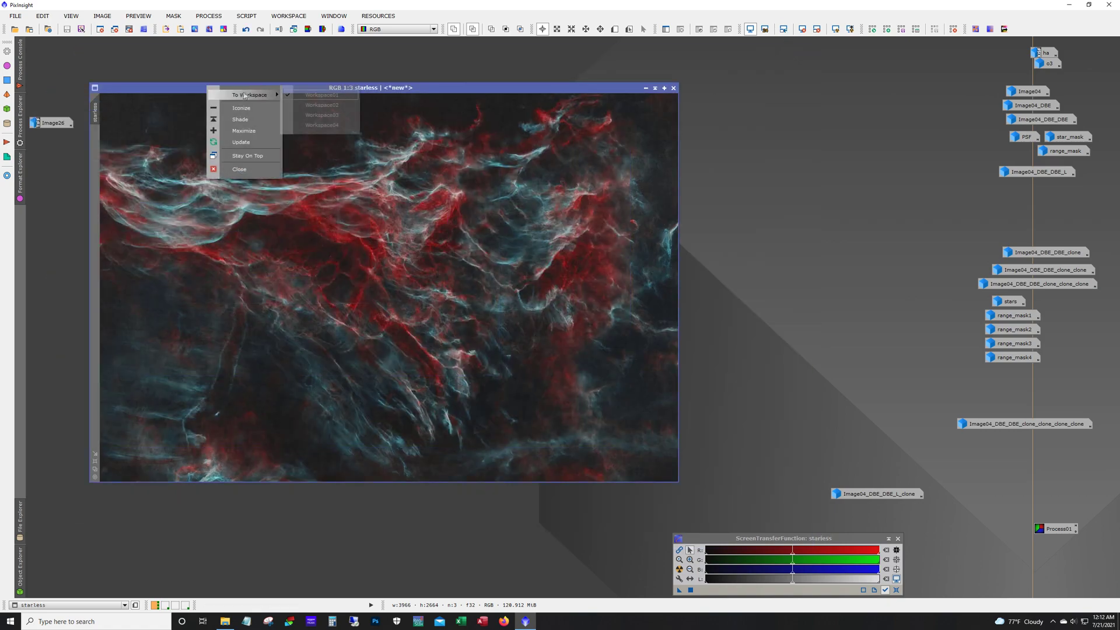
left_click(330, 105)
double_click(157, 607)
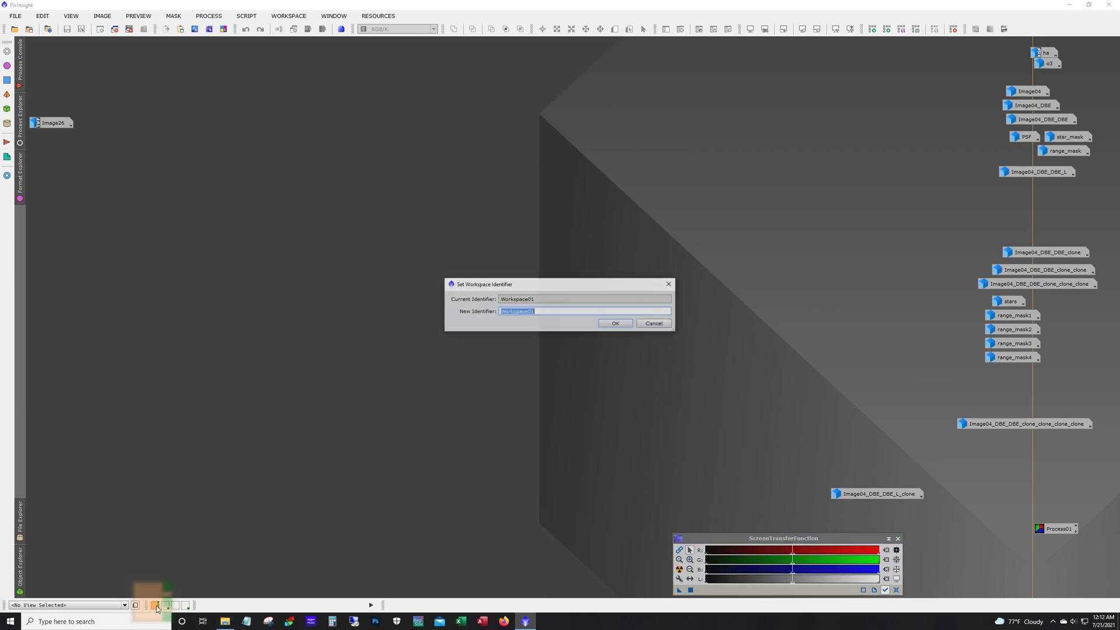
left_click(654, 323)
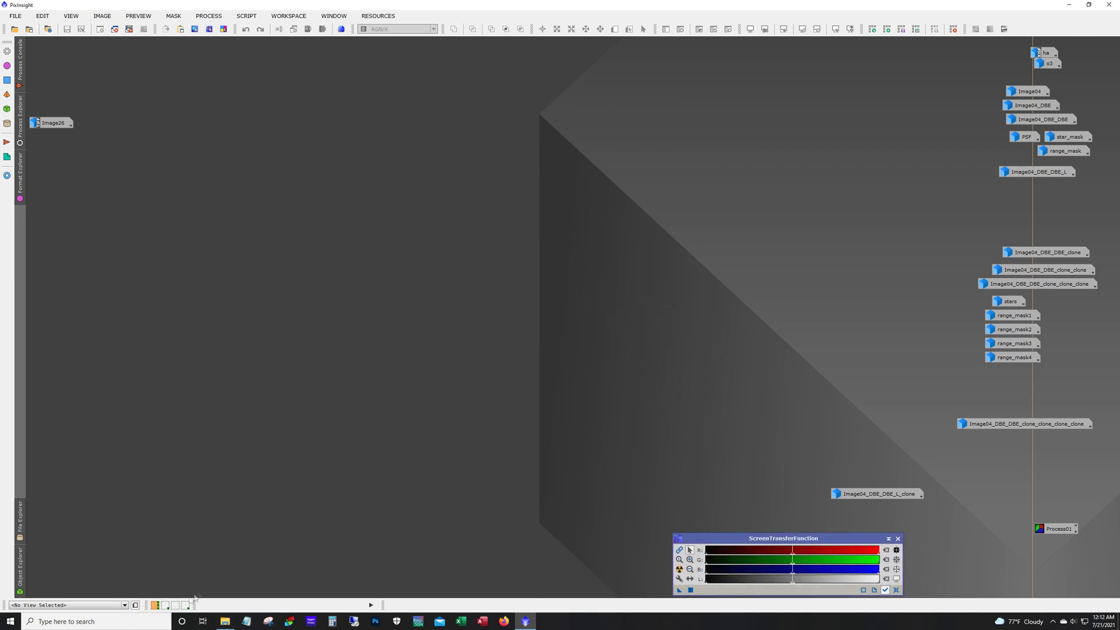
Arrange starless beside starless_v2 in Workspace02, moving the Image25 icon aside
left_click(165, 605)
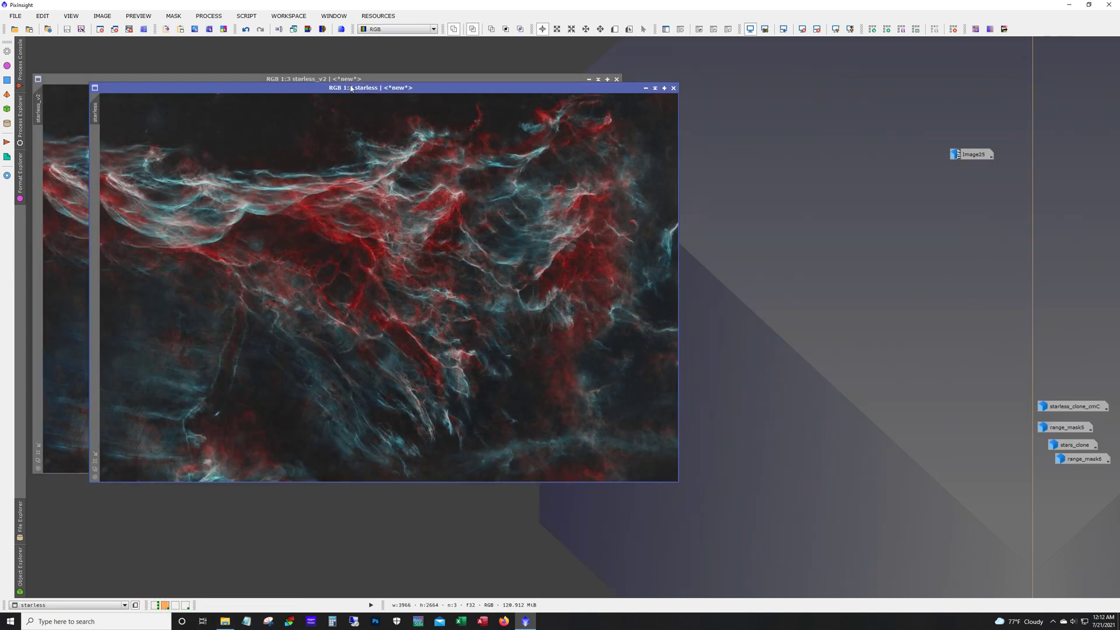
left_click_drag(352, 89, 733, 80)
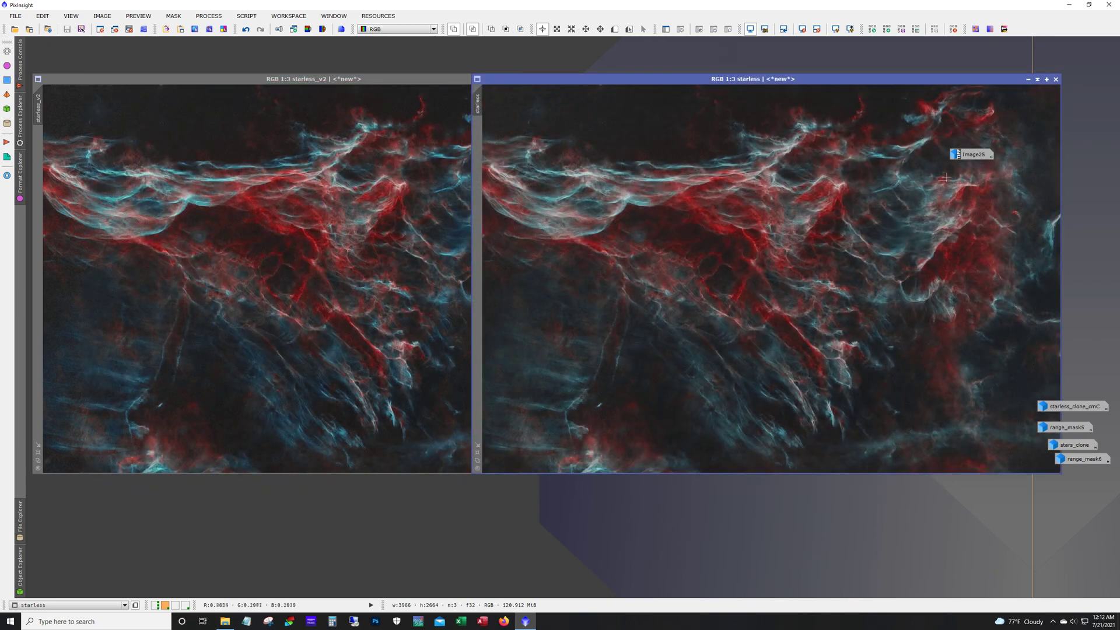
left_click_drag(959, 154, 1081, 92)
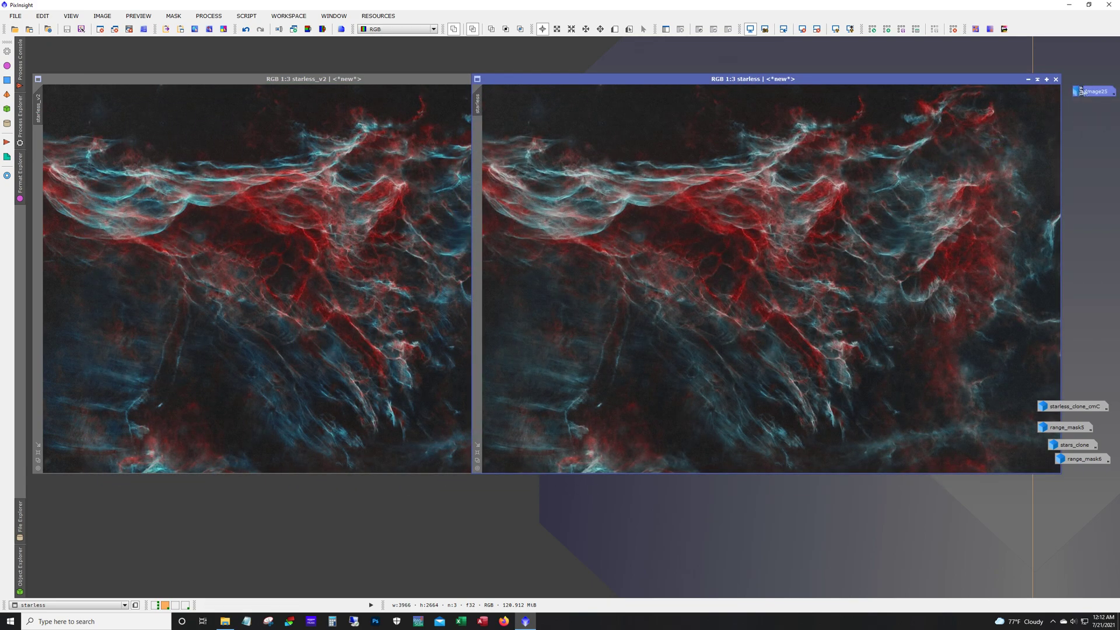
left_click_drag(697, 81, 712, 81)
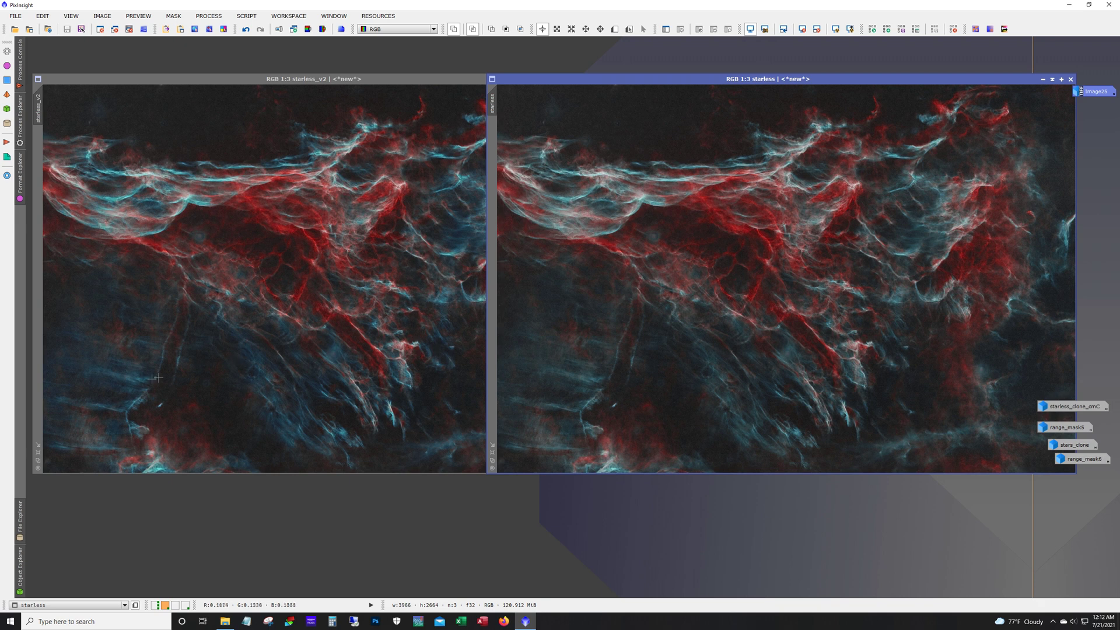
left_click(376, 83)
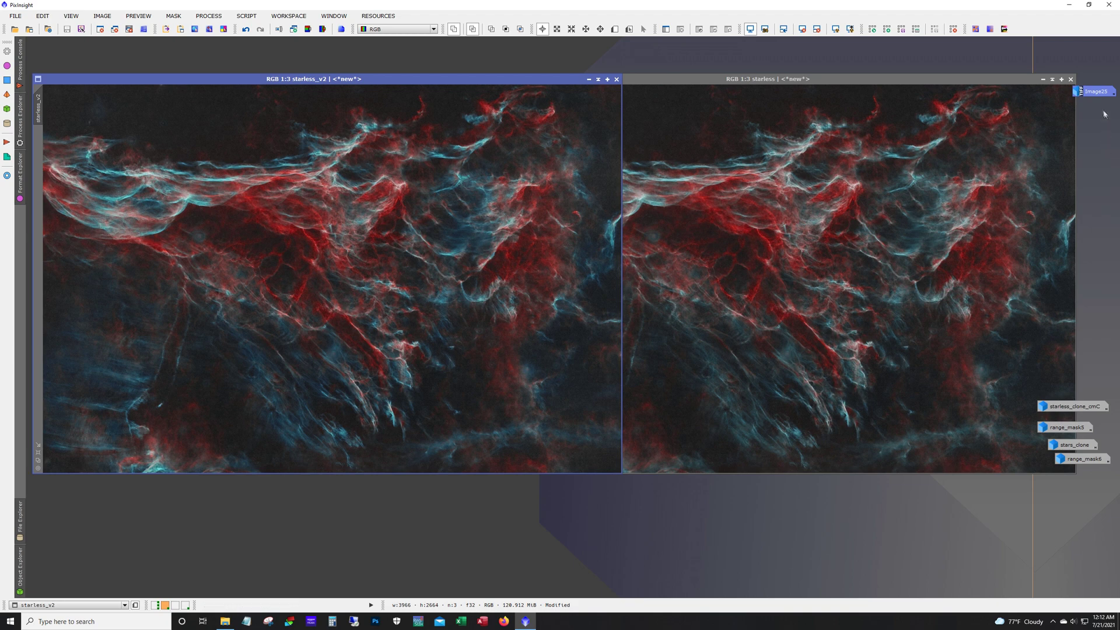
Open Image25 (V2.tif) and place it between the two starless windows
double_click(1094, 93)
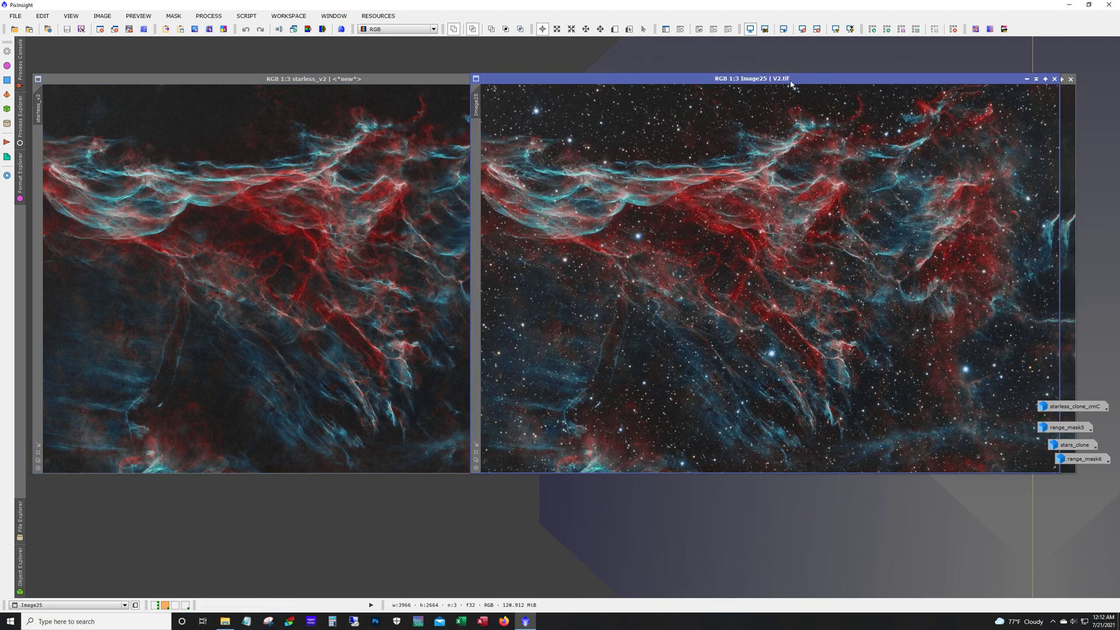
left_click_drag(791, 84, 578, 84)
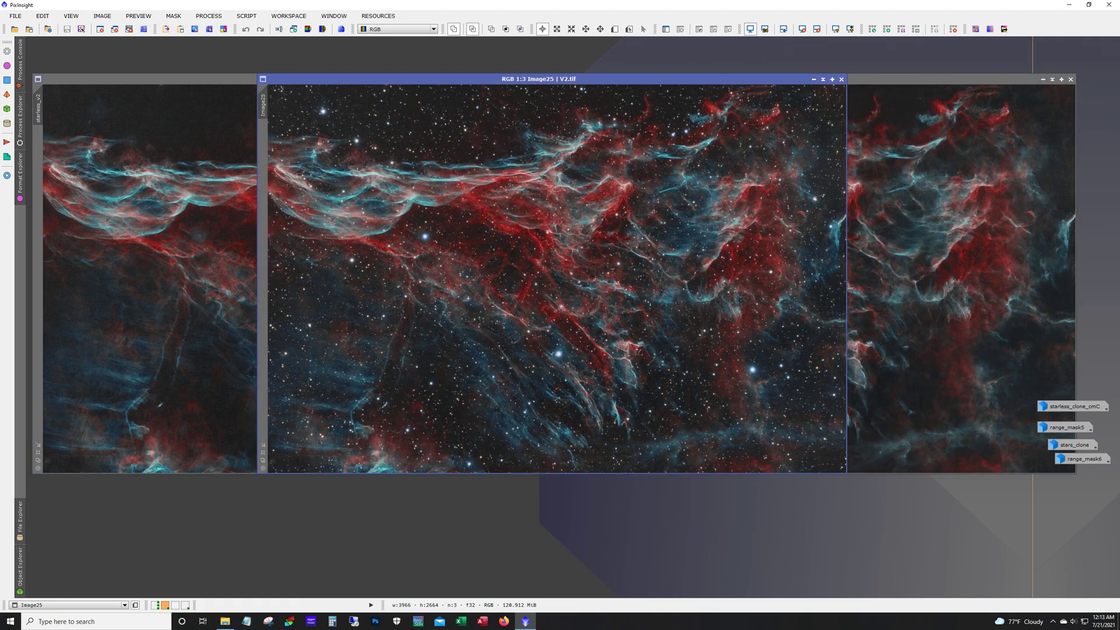